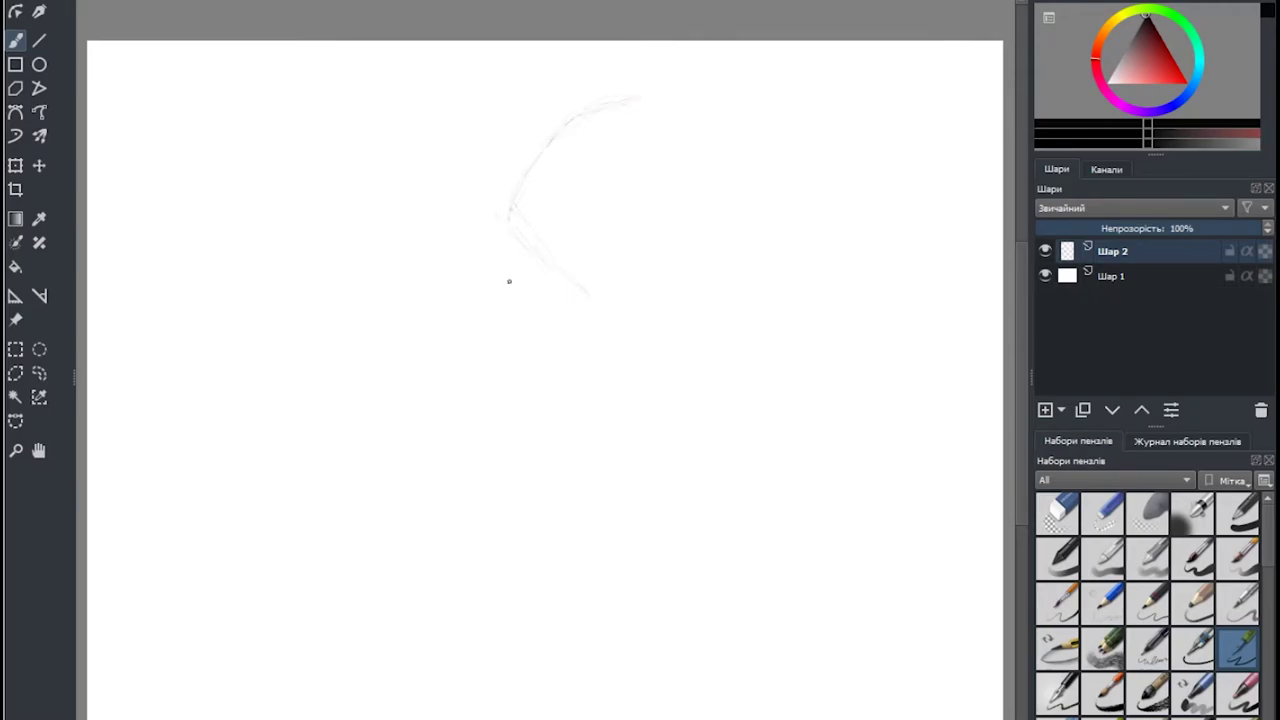
Lightly sketch the helmet's curved outline, visor edges, top arc and a line down to the shoulder.
mouse_move(535, 255)
left_mouse_down()
mouse_move(375, 337)
mouse_move(375, 397)
left_mouse_up()
left_click_drag(350, 345, 299, 436)
left_click_drag(503, 222, 550, 268)
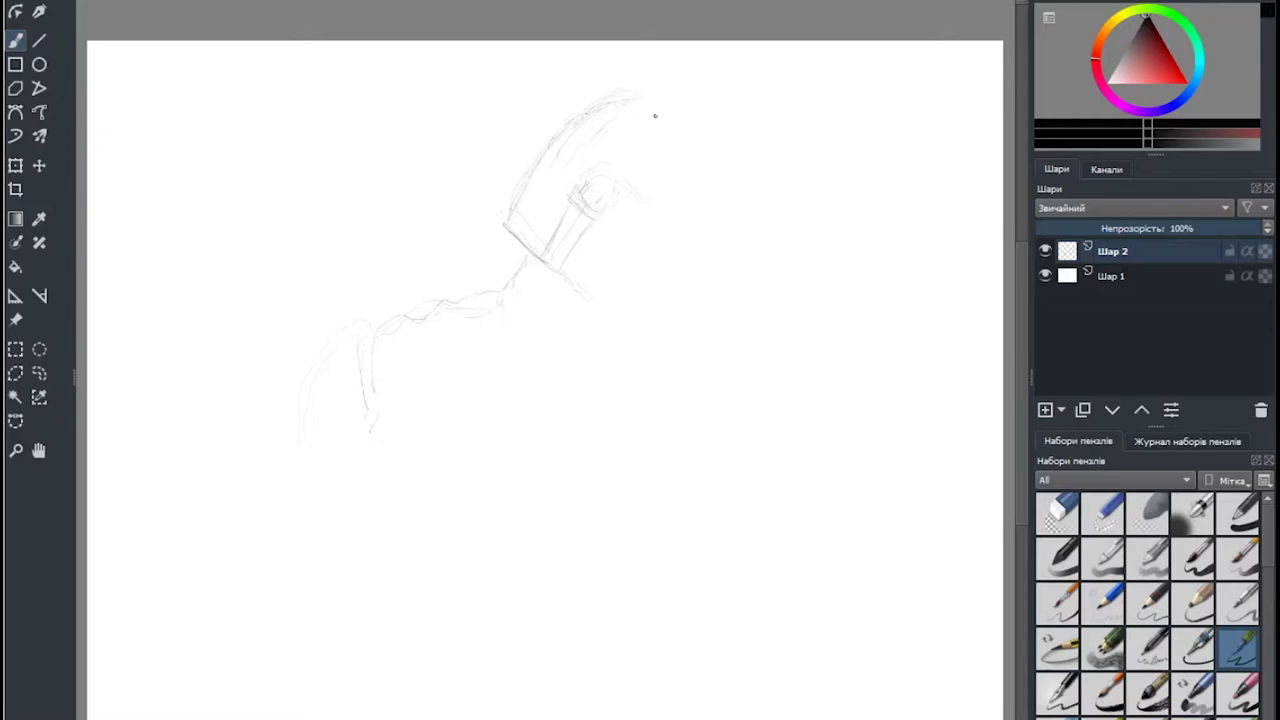
left_click_drag(560, 270, 585, 297)
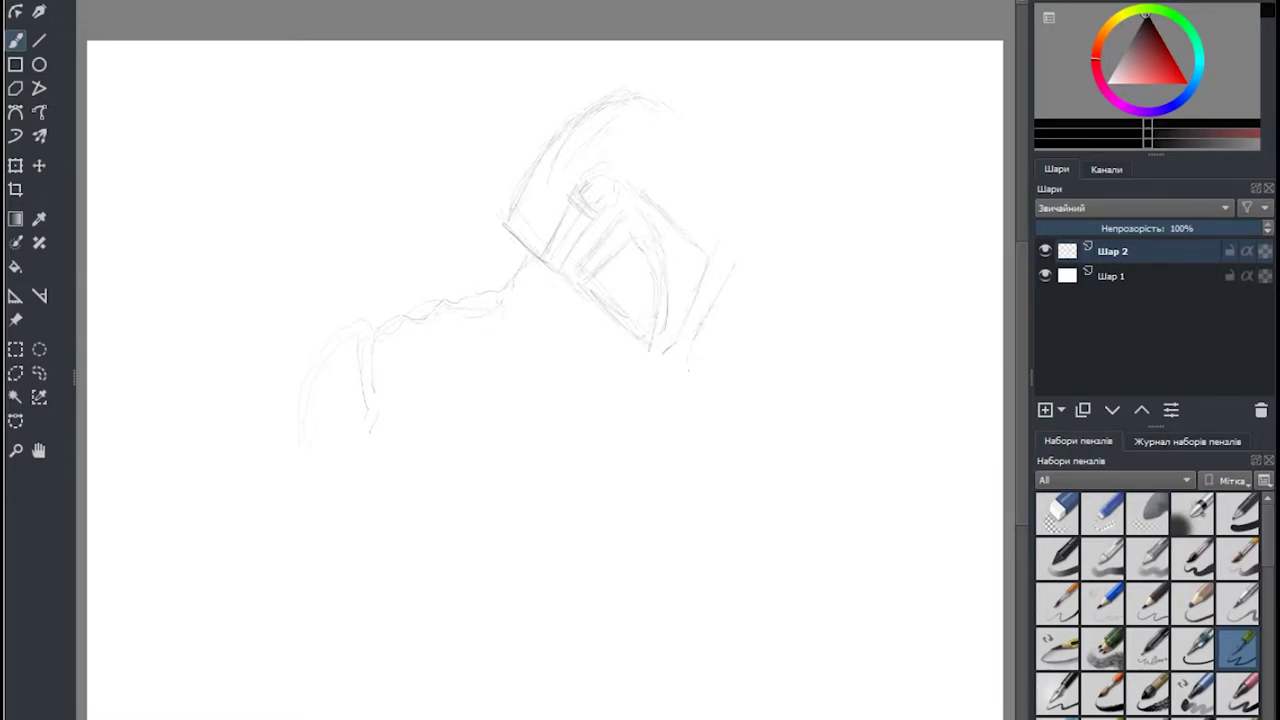
left_click_drag(694, 246, 664, 320)
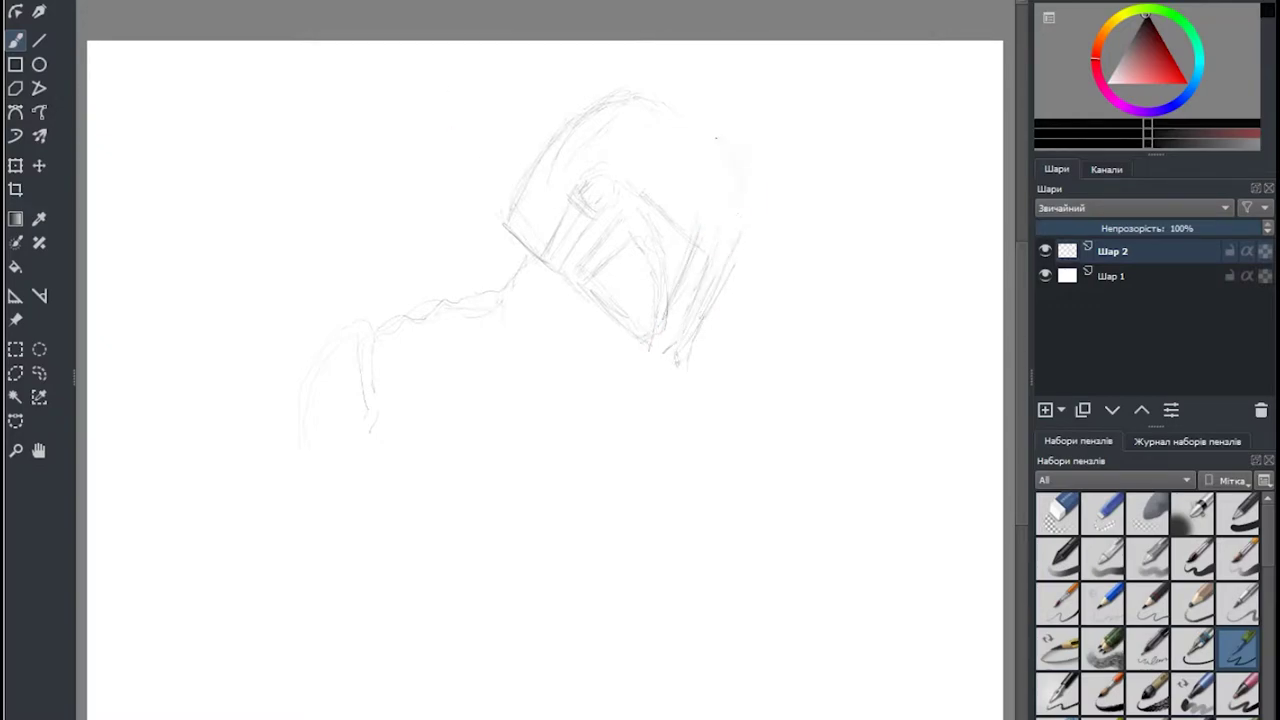
left_click_drag(716, 138, 600, 104)
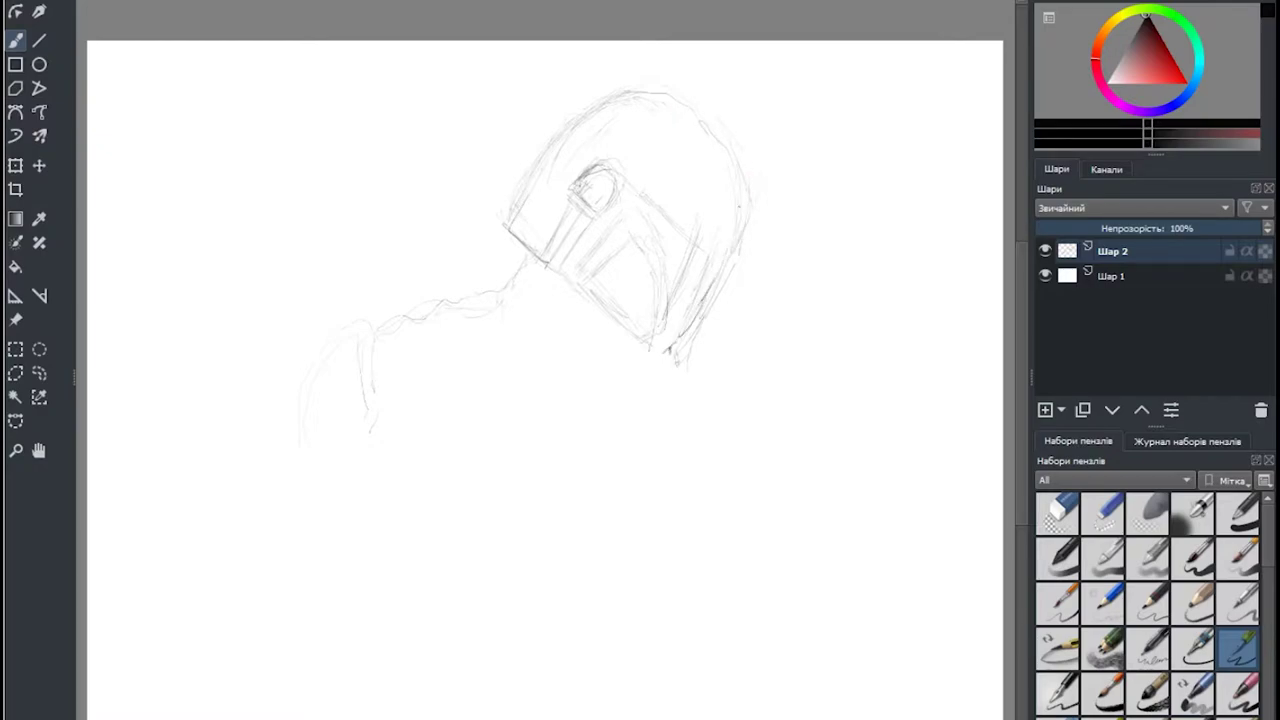
Sketch the shoulder line, neck line and chin strokes beneath the helmet.
left_click_drag(407, 411, 526, 429)
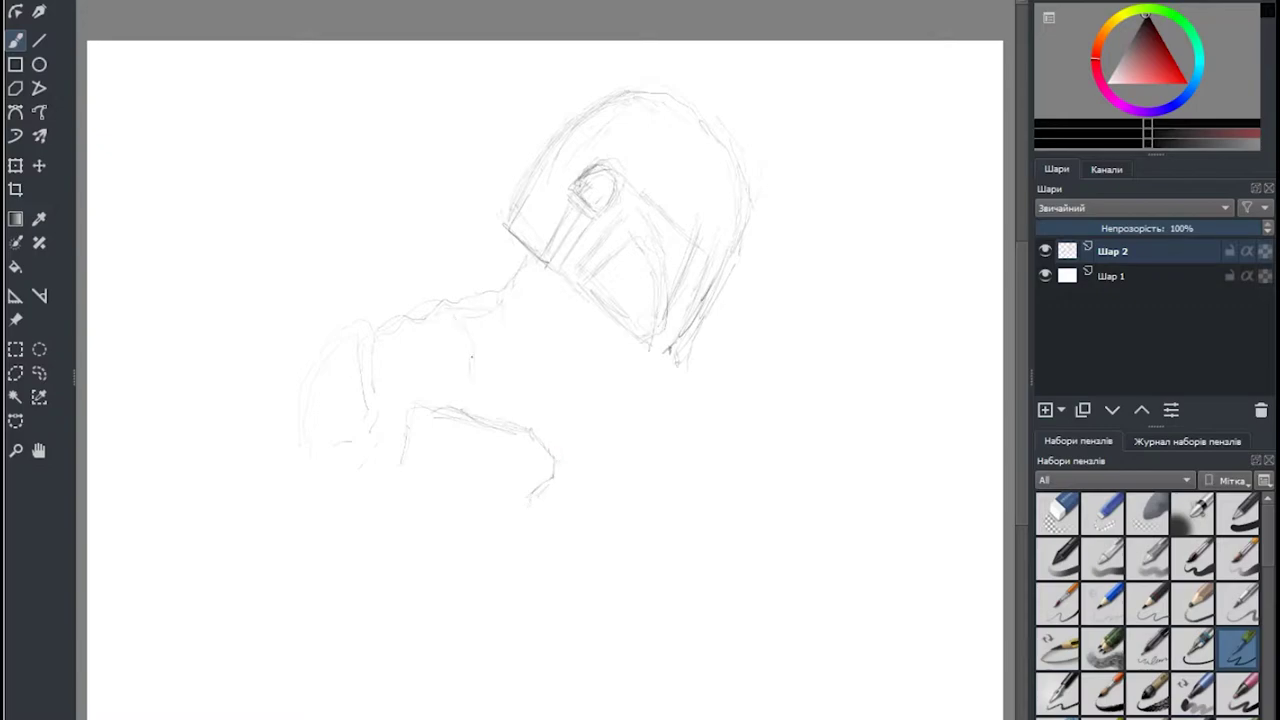
left_click_drag(478, 358, 476, 398)
mouse_move(368, 276)
left_mouse_down()
mouse_move(568, 312)
mouse_move(578, 300)
left_mouse_up()
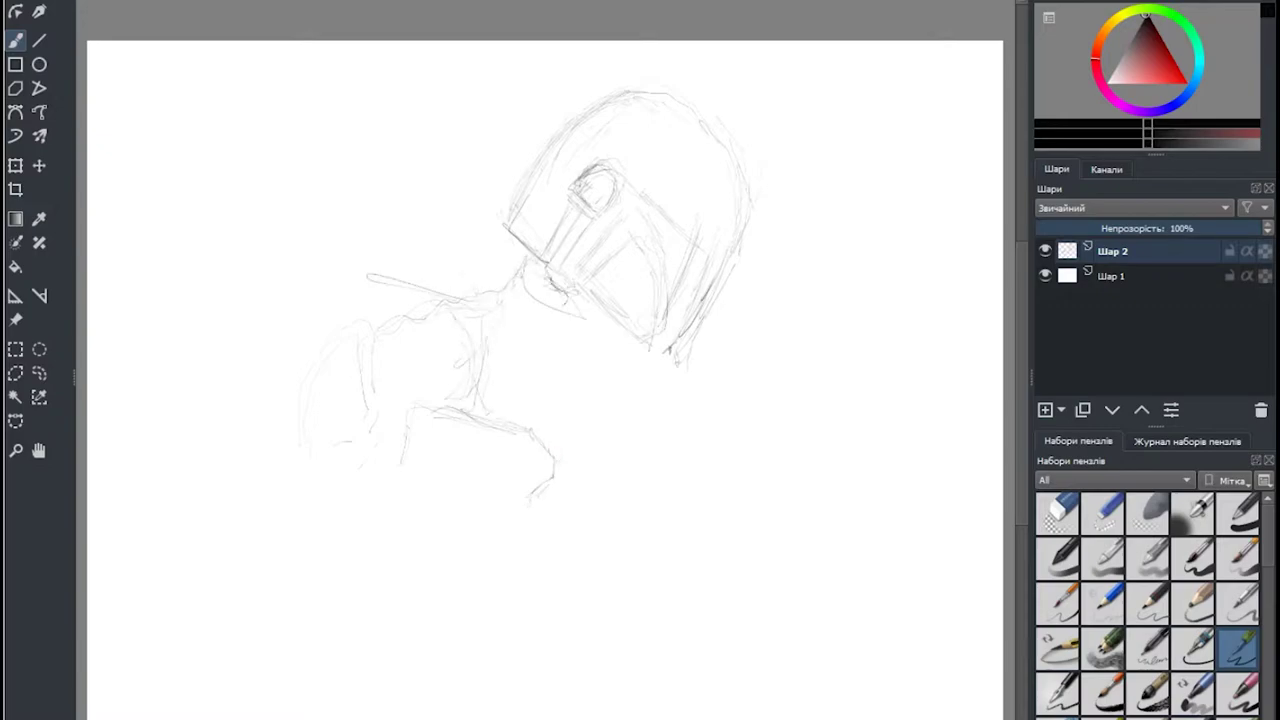
Darken the visor with dark vertical strokes and a firmer right edge.
mouse_move(576, 208)
left_mouse_down()
mouse_move(548, 270)
mouse_move(562, 270)
left_mouse_up()
mouse_move(562, 208)
left_mouse_down()
mouse_move(546, 258)
mouse_move(650, 340)
left_mouse_up()
left_click_drag(636, 226, 652, 322)
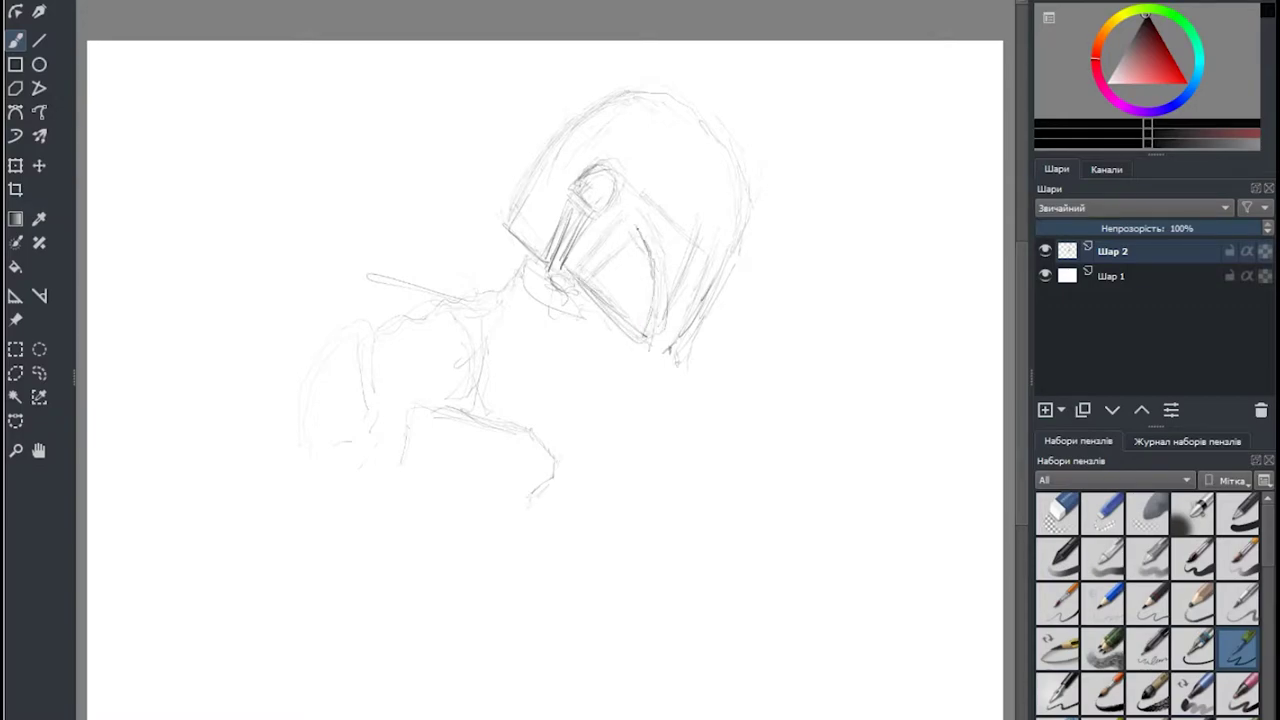
left_click_drag(628, 240, 654, 322)
left_click_drag(650, 298, 644, 336)
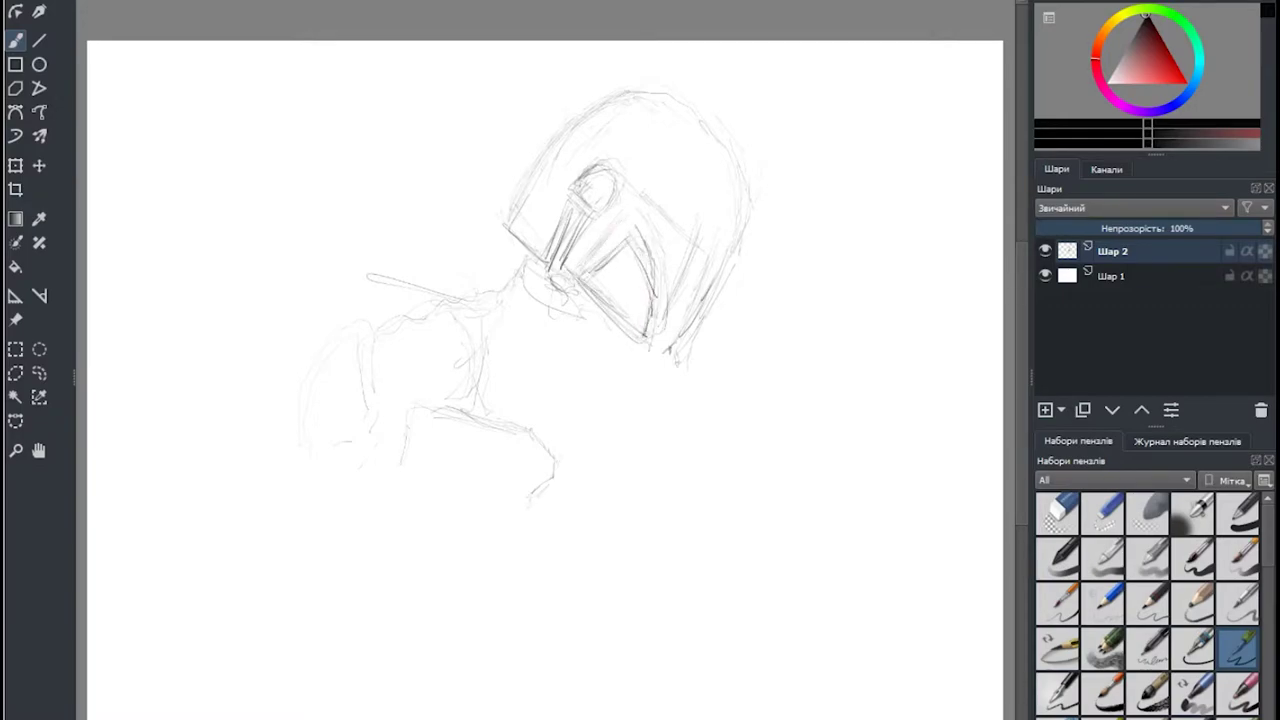
mouse_move(578, 268)
left_mouse_down()
mouse_move(625, 215)
mouse_move(660, 292)
mouse_move(646, 334)
left_mouse_up()
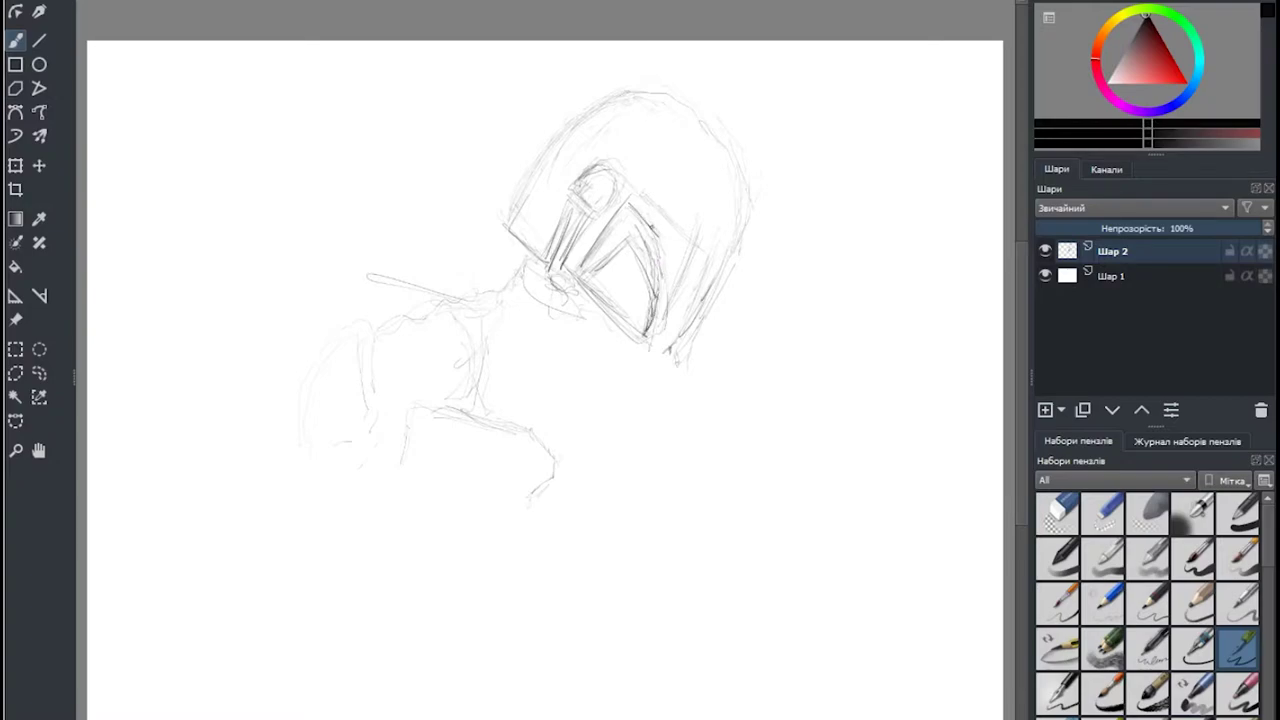
left_click_drag(654, 238, 656, 326)
Strengthen the helmet's right side and draw the visor's upper edges.
left_click_drag(696, 286, 664, 348)
left_click_drag(710, 262, 678, 318)
left_click_drag(706, 276, 726, 264)
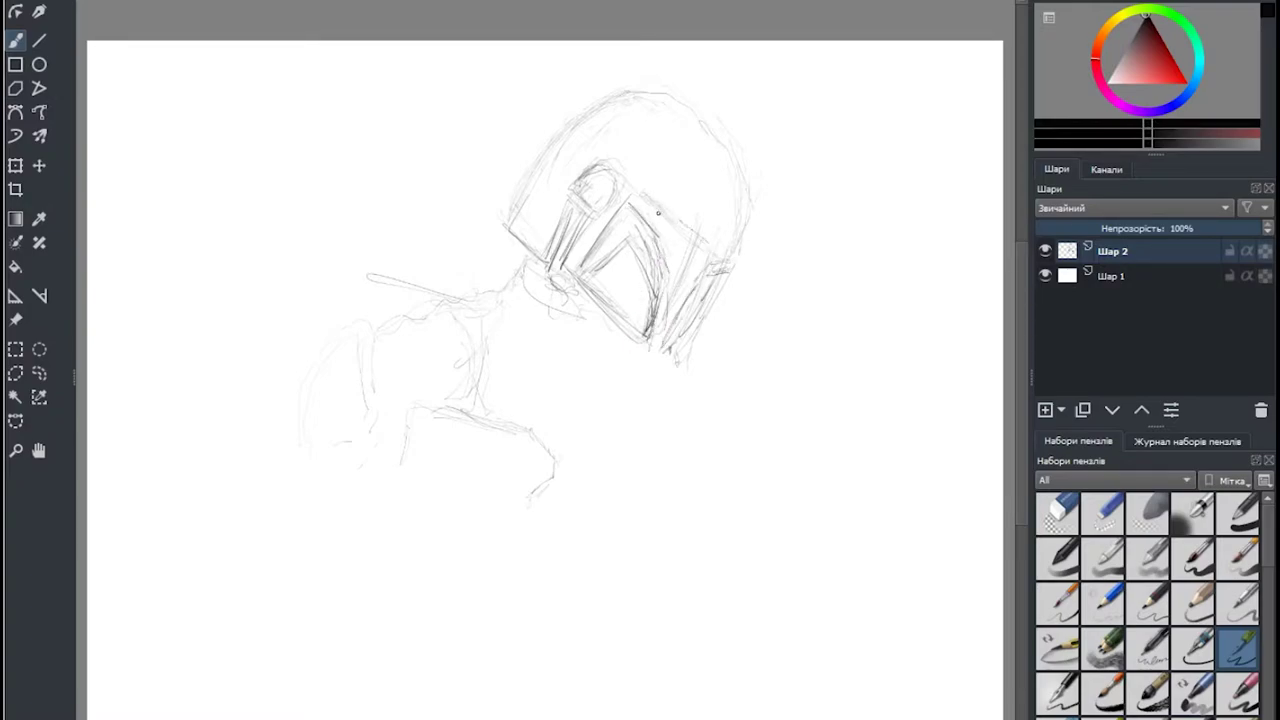
mouse_move(642, 195)
left_mouse_down()
mouse_move(696, 250)
mouse_move(652, 346)
left_mouse_up()
left_click_drag(702, 258, 666, 334)
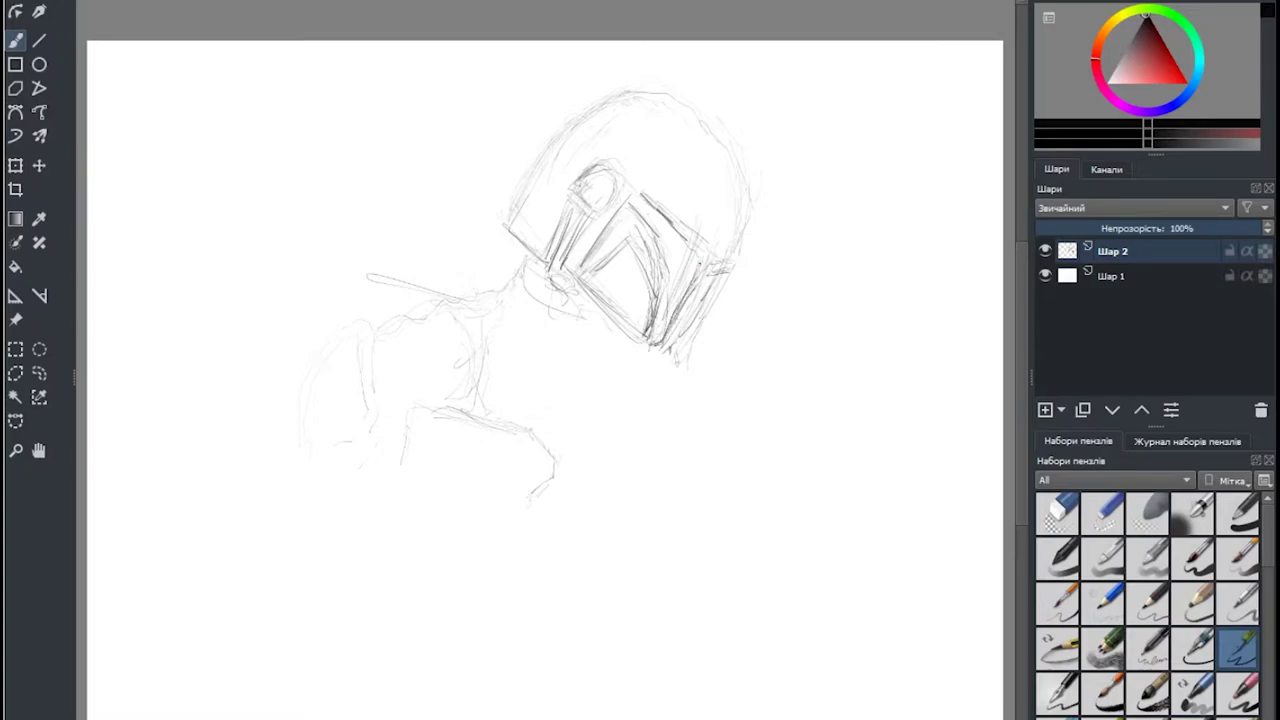
left_click_drag(640, 197, 708, 262)
left_click_drag(641, 184, 715, 240)
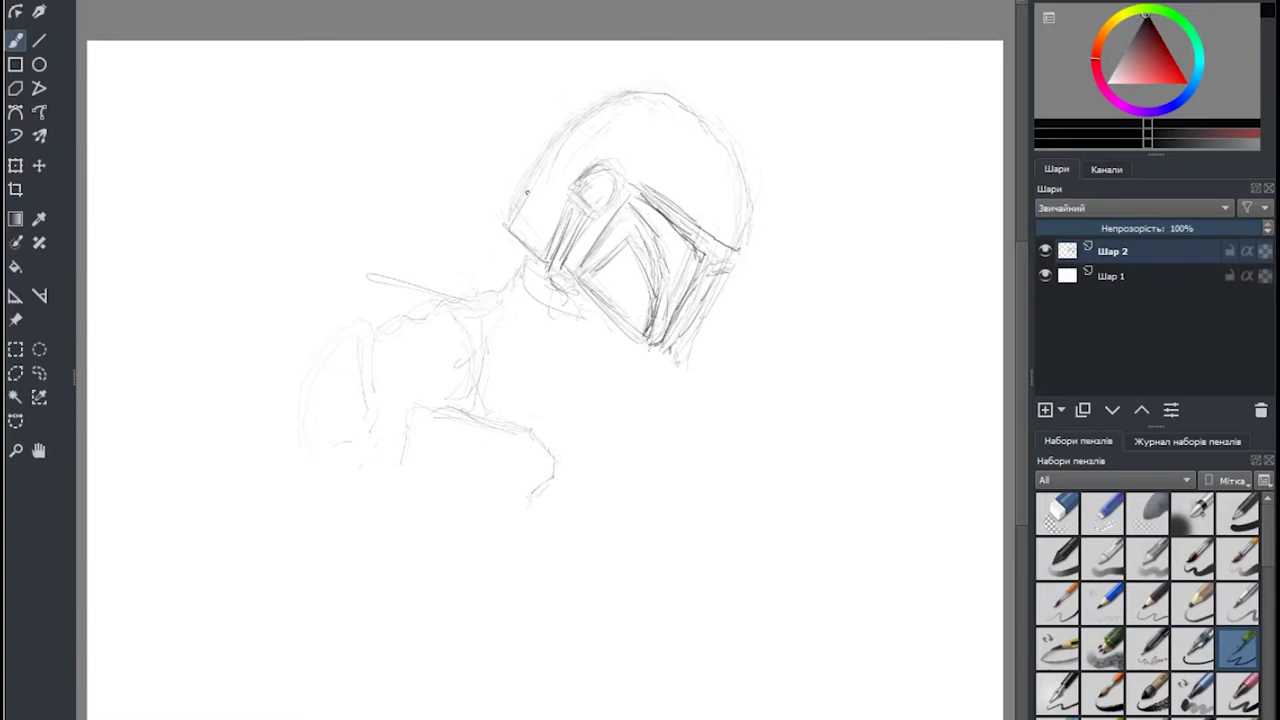
Retrace the helmet's left edge and dome darker and outline the eye lens.
mouse_move(558, 130)
left_mouse_down()
mouse_move(508, 226)
mouse_move(670, 76)
mouse_move(740, 190)
left_mouse_up()
left_click_drag(740, 170, 702, 304)
left_click_drag(724, 250, 668, 348)
mouse_move(646, 76)
left_mouse_down()
mouse_move(558, 130)
mouse_move(556, 225)
left_mouse_up()
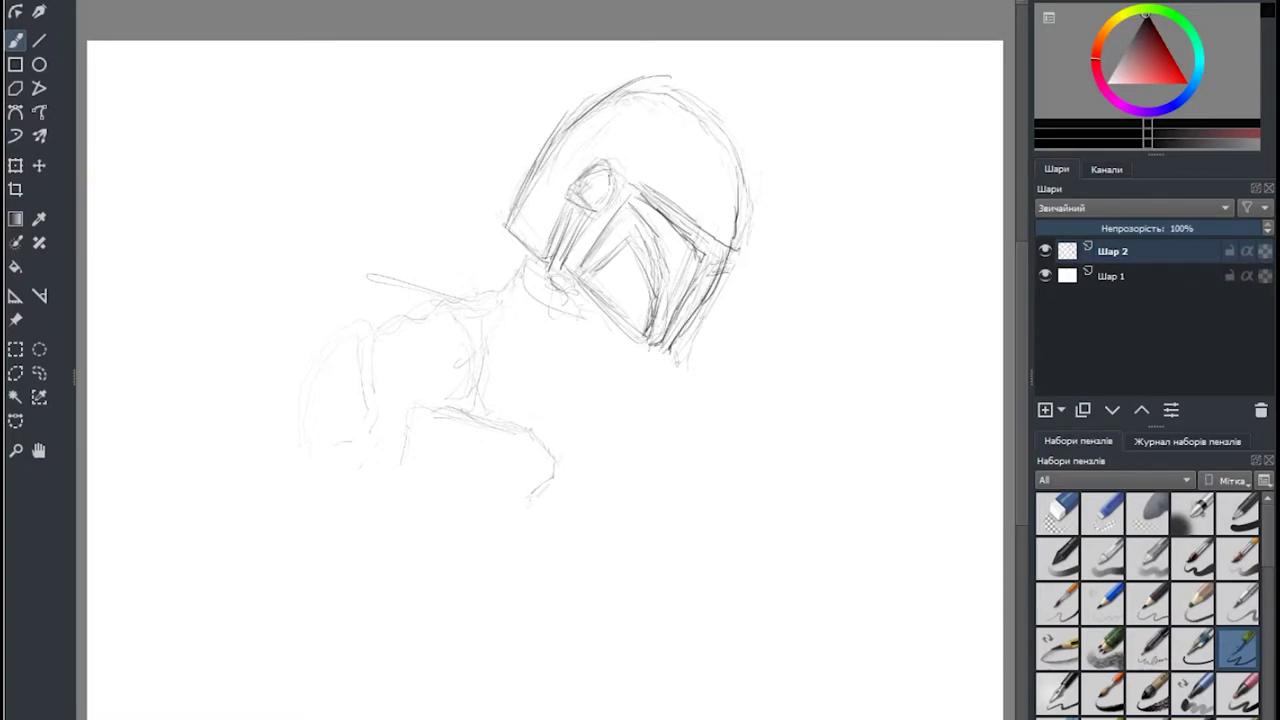
left_click_drag(578, 174, 618, 205)
mouse_move(610, 200)
left_mouse_down()
mouse_move(568, 188)
mouse_move(694, 208)
left_mouse_up()
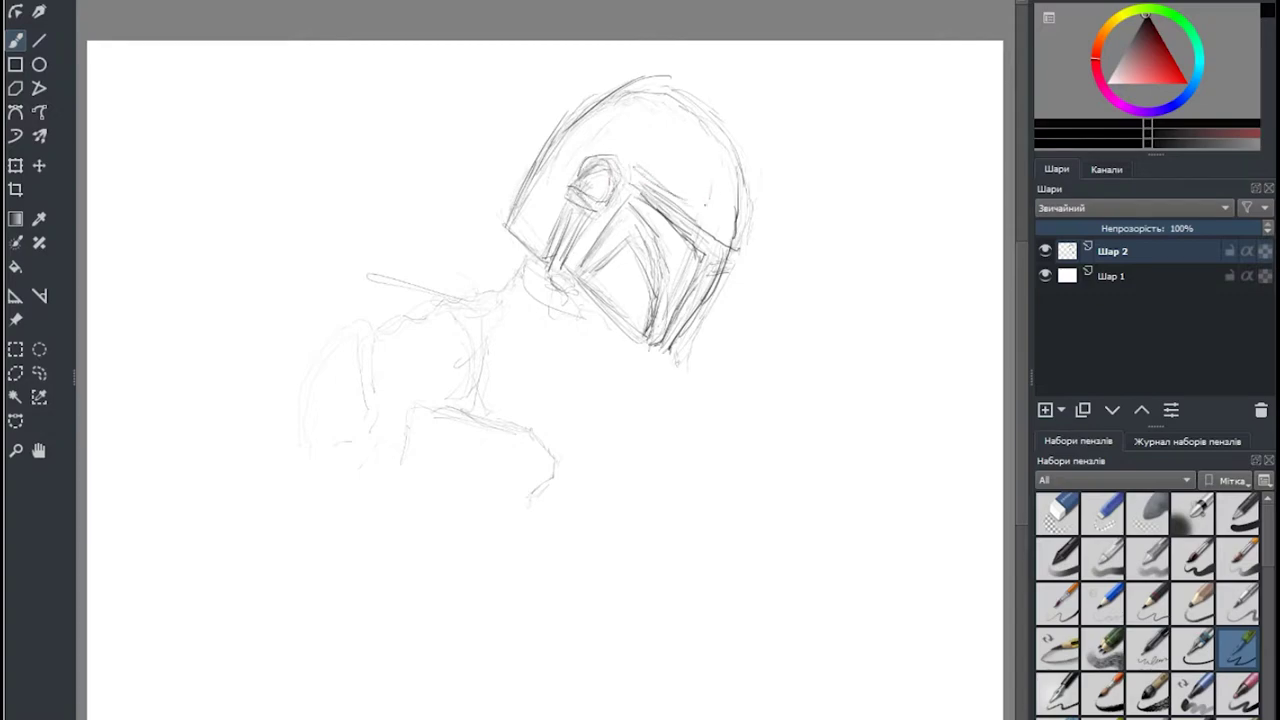
Darken the dome's right edge and retrace its top arc.
mouse_move(664, 92)
left_mouse_down()
mouse_move(720, 184)
mouse_move(710, 218)
mouse_move(734, 190)
left_mouse_up()
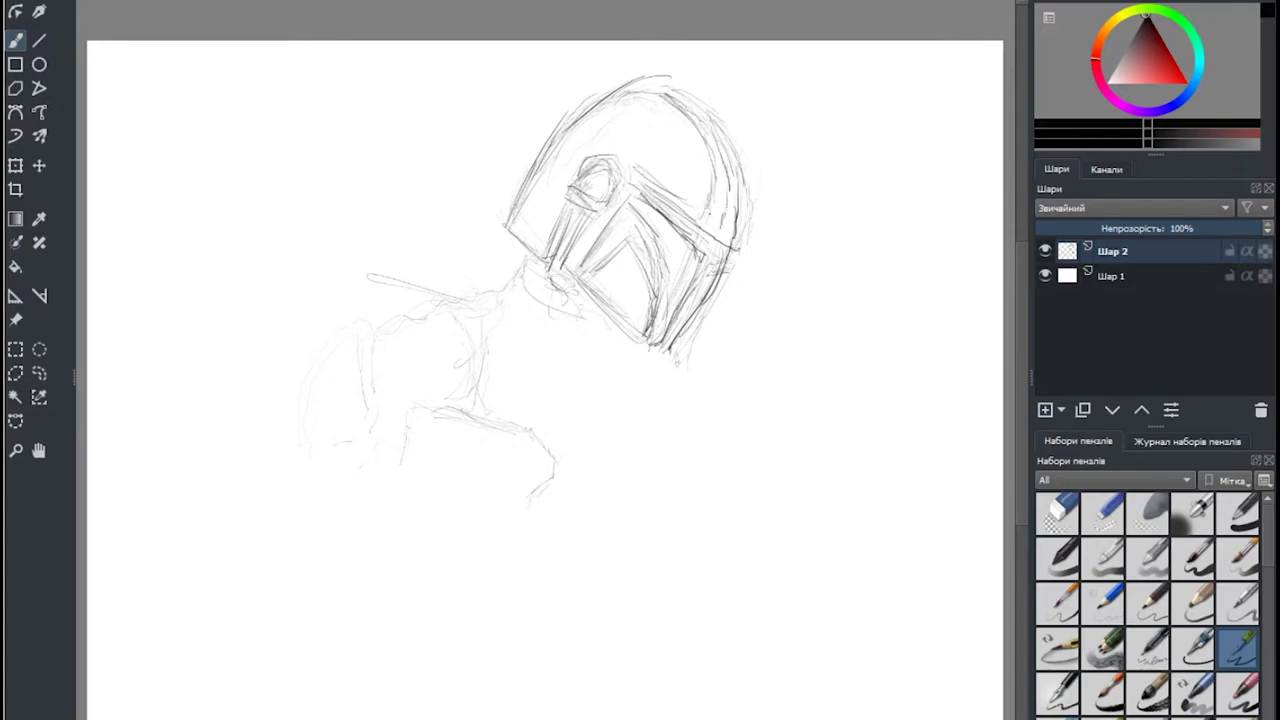
left_click_drag(686, 98, 710, 212)
mouse_move(658, 86)
left_mouse_down()
mouse_move(692, 104)
mouse_move(734, 190)
left_mouse_up()
left_click_drag(726, 170, 730, 214)
left_click_drag(636, 86, 740, 164)
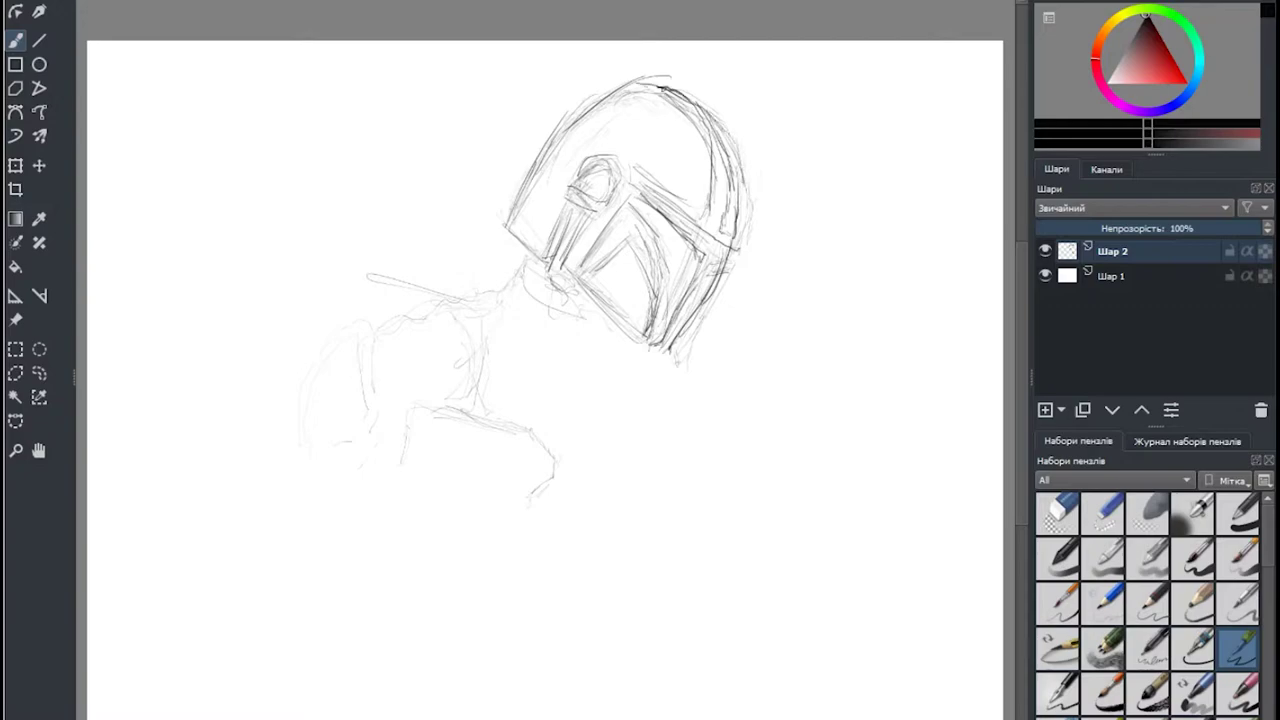
left_click_drag(590, 118, 656, 82)
Darken the helmet's lower edge and start the shoulder and cape lines below it.
left_click_drag(556, 272, 640, 340)
left_click_drag(586, 296, 656, 346)
mouse_move(622, 437)
left_mouse_down()
mouse_move(714, 368)
mouse_move(754, 364)
left_mouse_up()
mouse_move(700, 374)
left_mouse_down()
mouse_move(724, 348)
mouse_move(734, 424)
mouse_move(760, 432)
left_mouse_up()
Block in the right shoulder pad with scribbled shading and a curved outline.
left_click_drag(734, 430, 780, 476)
mouse_move(740, 360)
left_mouse_down()
mouse_move(758, 436)
mouse_move(798, 466)
left_mouse_up()
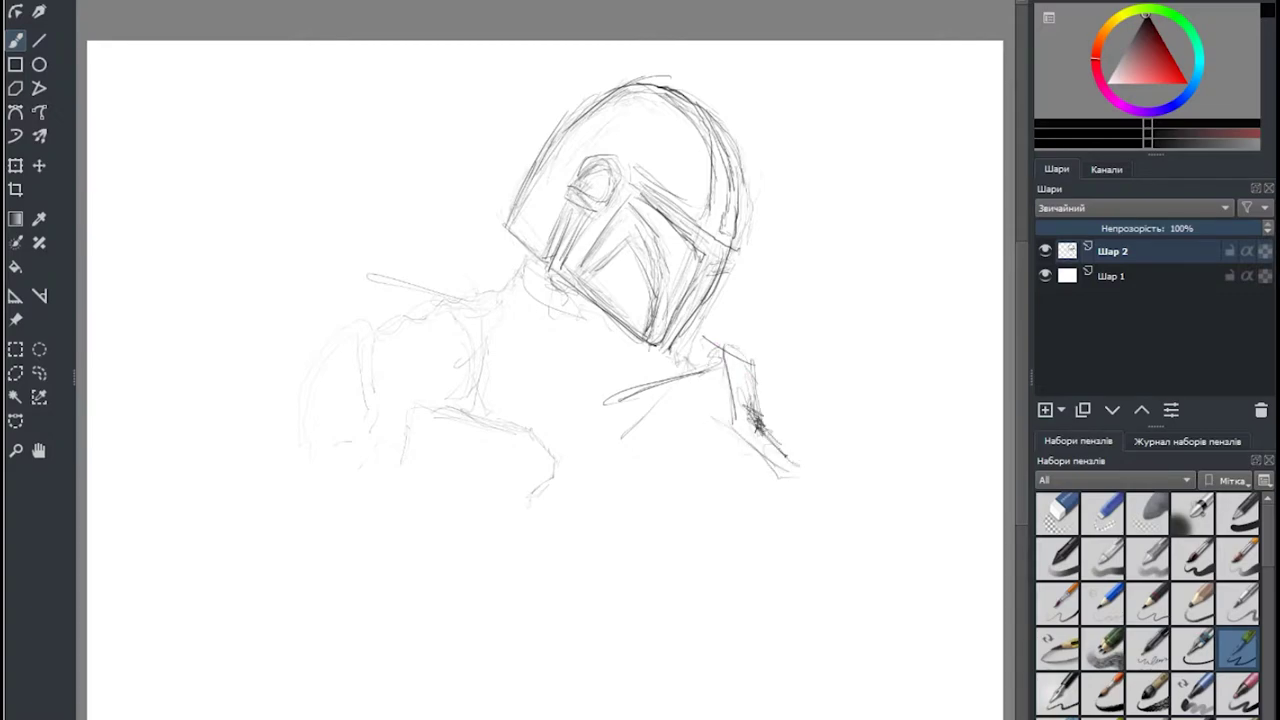
left_click_drag(745, 350, 755, 414)
mouse_move(744, 354)
left_mouse_down()
mouse_move(806, 390)
mouse_move(826, 455)
left_mouse_up()
mouse_move(716, 336)
left_mouse_down()
mouse_move(808, 380)
mouse_move(830, 462)
left_mouse_up()
left_click_drag(818, 386, 840, 470)
Thicken the shoulder pad's top edge, upper curve and left edge.
left_click_drag(718, 326, 812, 344)
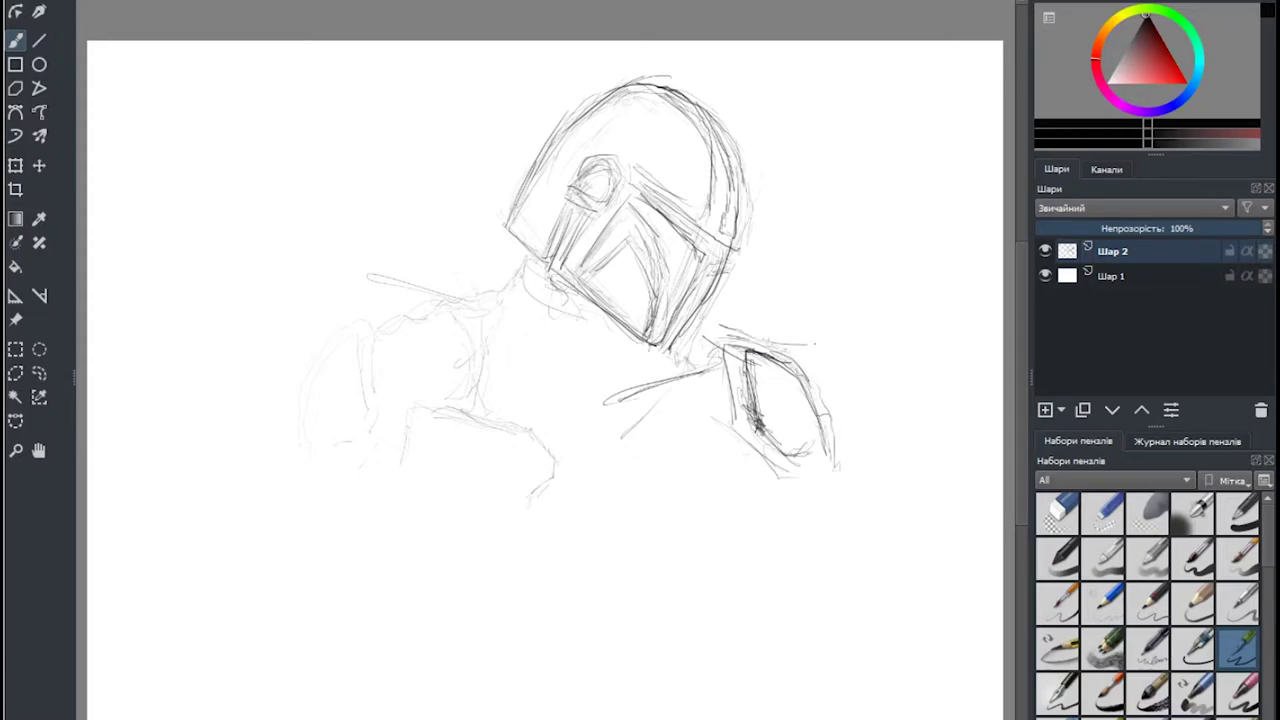
left_click_drag(724, 328, 806, 364)
left_click_drag(718, 306, 746, 410)
mouse_move(728, 344)
left_mouse_down()
mouse_move(748, 444)
mouse_move(800, 478)
mouse_move(840, 458)
mouse_move(828, 456)
mouse_move(862, 388)
left_mouse_up()
Scribble dark shading along the pad's bottom and lower-left edge.
mouse_move(758, 450)
left_mouse_down()
mouse_move(808, 472)
mouse_move(884, 538)
left_mouse_up()
left_click_drag(778, 488, 816, 472)
left_click_drag(724, 438, 776, 470)
mouse_move(738, 410)
left_mouse_down()
mouse_move(756, 462)
mouse_move(680, 498)
left_mouse_up()
mouse_move(722, 398)
left_mouse_down()
mouse_move(734, 446)
mouse_move(744, 414)
left_mouse_up()
mouse_move(752, 322)
left_mouse_down()
mouse_move(756, 414)
mouse_move(736, 382)
left_mouse_up()
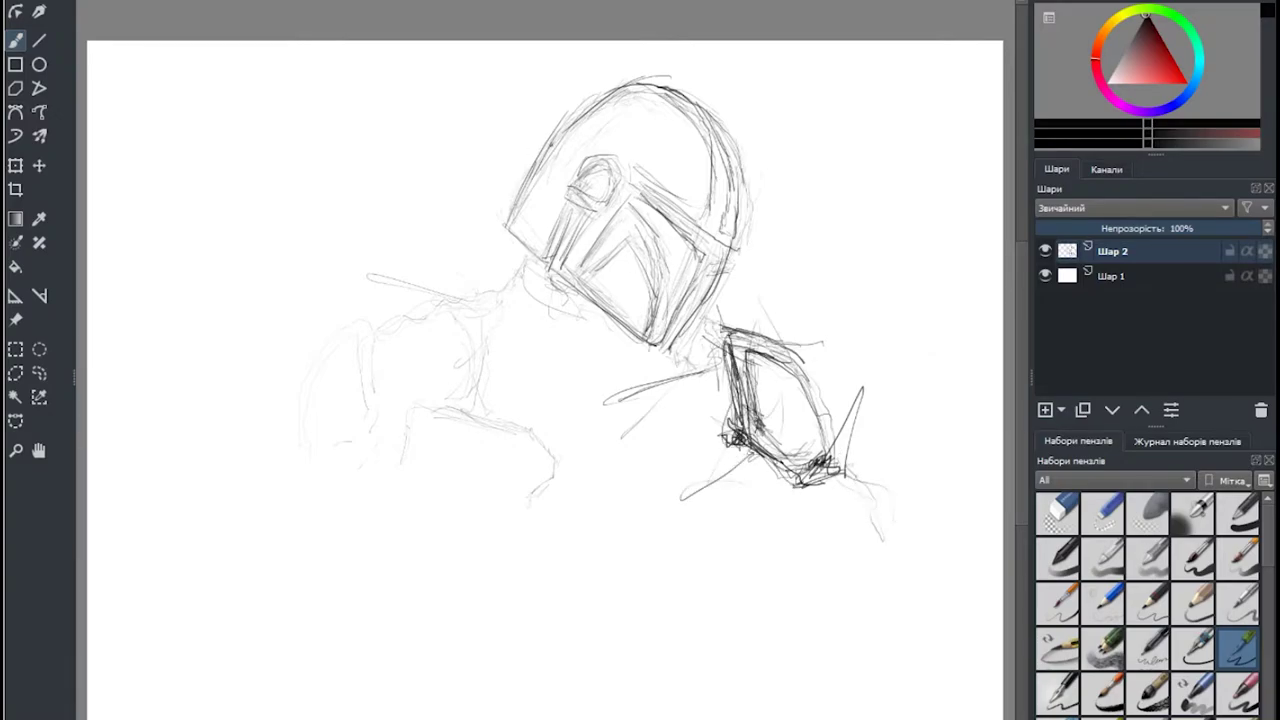
Darken the helmet's jaw edges and the visor's upper diagonal.
left_click_drag(556, 266, 680, 340)
left_click_drag(510, 230, 630, 312)
left_click_drag(702, 256, 664, 322)
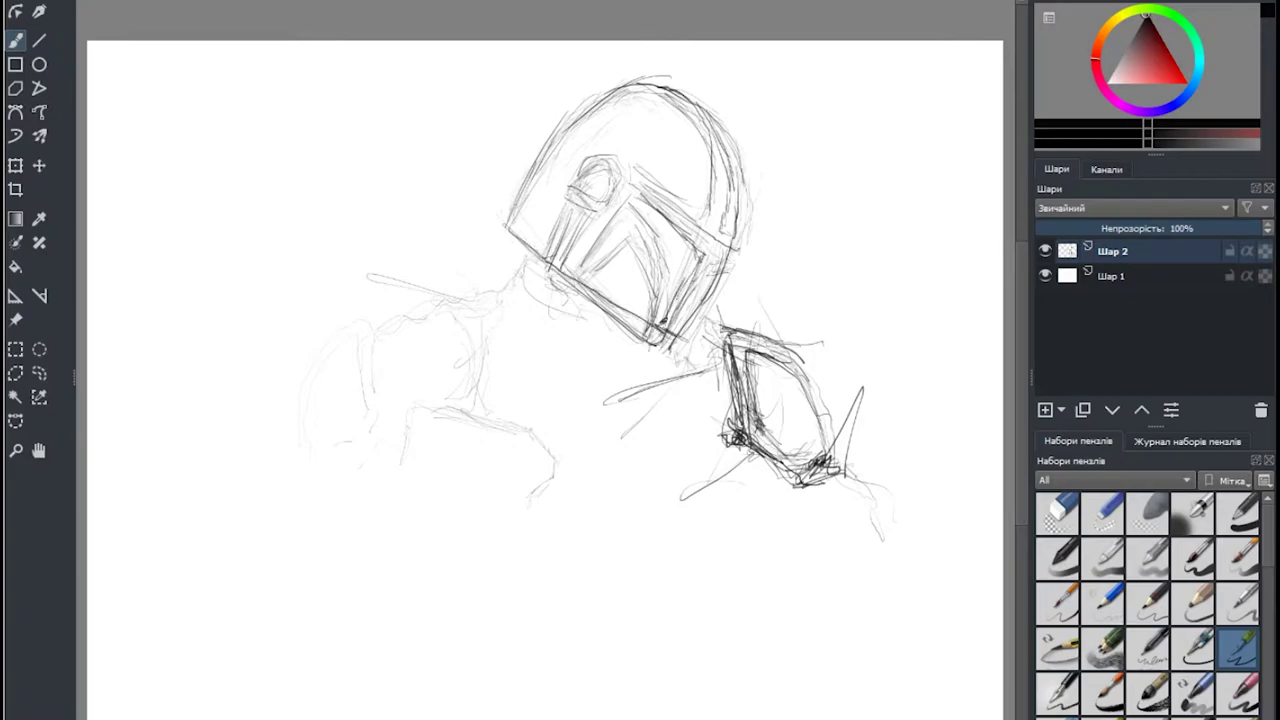
left_click_drag(708, 234, 666, 330)
left_click_drag(690, 274, 658, 334)
left_click_drag(706, 242, 662, 326)
left_click_drag(638, 174, 706, 236)
Hatch the visor dark and reinforce its lower-right corner and the jaw line.
left_click_drag(628, 130, 614, 196)
mouse_move(660, 150)
left_mouse_down()
mouse_move(654, 186)
mouse_move(720, 232)
mouse_move(746, 232)
left_mouse_up()
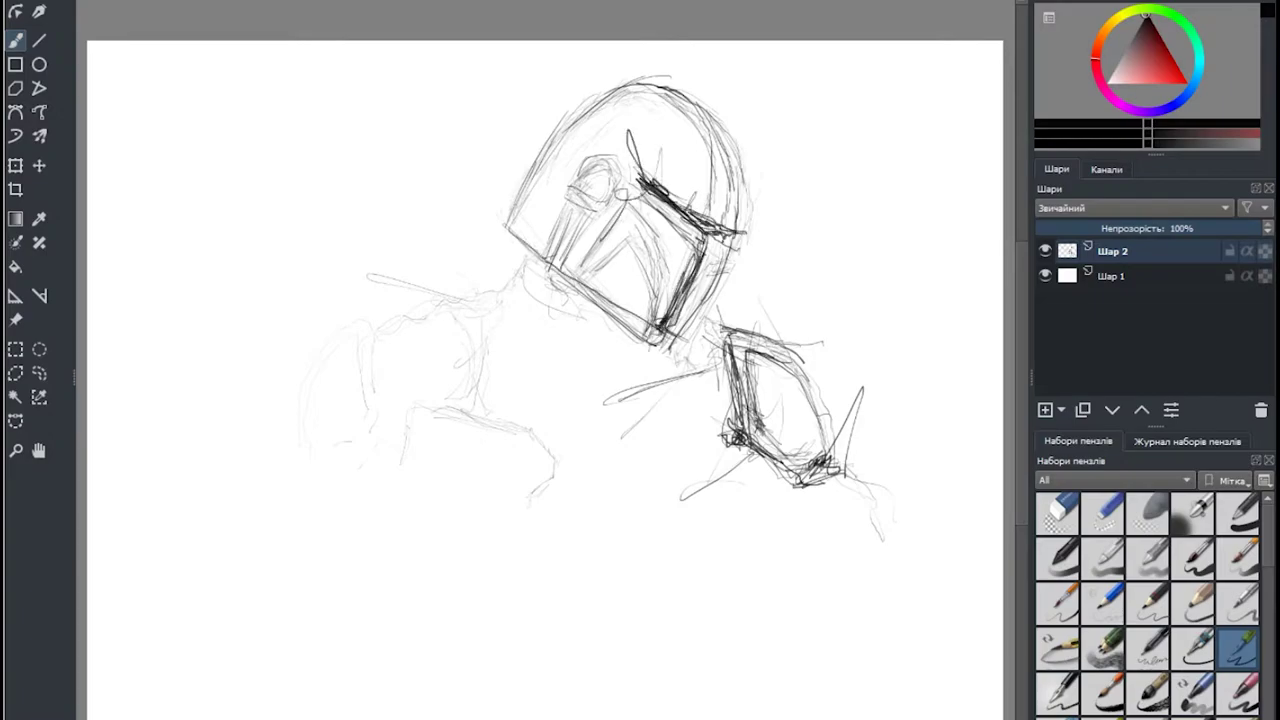
left_click_drag(652, 222, 718, 244)
mouse_move(708, 242)
left_mouse_down()
mouse_move(720, 270)
mouse_move(706, 266)
left_mouse_up()
mouse_move(636, 174)
left_mouse_down()
mouse_move(684, 218)
mouse_move(756, 242)
mouse_move(698, 288)
left_mouse_up()
mouse_move(704, 238)
left_mouse_down()
mouse_move(648, 326)
mouse_move(700, 318)
mouse_move(670, 346)
left_mouse_up()
Outline the visor's left, top and inner edges darker along the jaw.
left_click_drag(618, 194, 578, 280)
mouse_move(626, 204)
left_mouse_down()
mouse_move(584, 272)
mouse_move(662, 212)
left_mouse_up()
mouse_move(640, 210)
left_mouse_down()
mouse_move(662, 240)
mouse_move(660, 300)
left_mouse_up()
left_click_drag(664, 246, 658, 316)
mouse_move(612, 178)
left_mouse_down()
mouse_move(654, 240)
mouse_move(590, 274)
left_mouse_up()
mouse_move(630, 210)
left_mouse_down()
mouse_move(638, 222)
mouse_move(590, 272)
mouse_move(650, 244)
mouse_move(672, 280)
left_mouse_up()
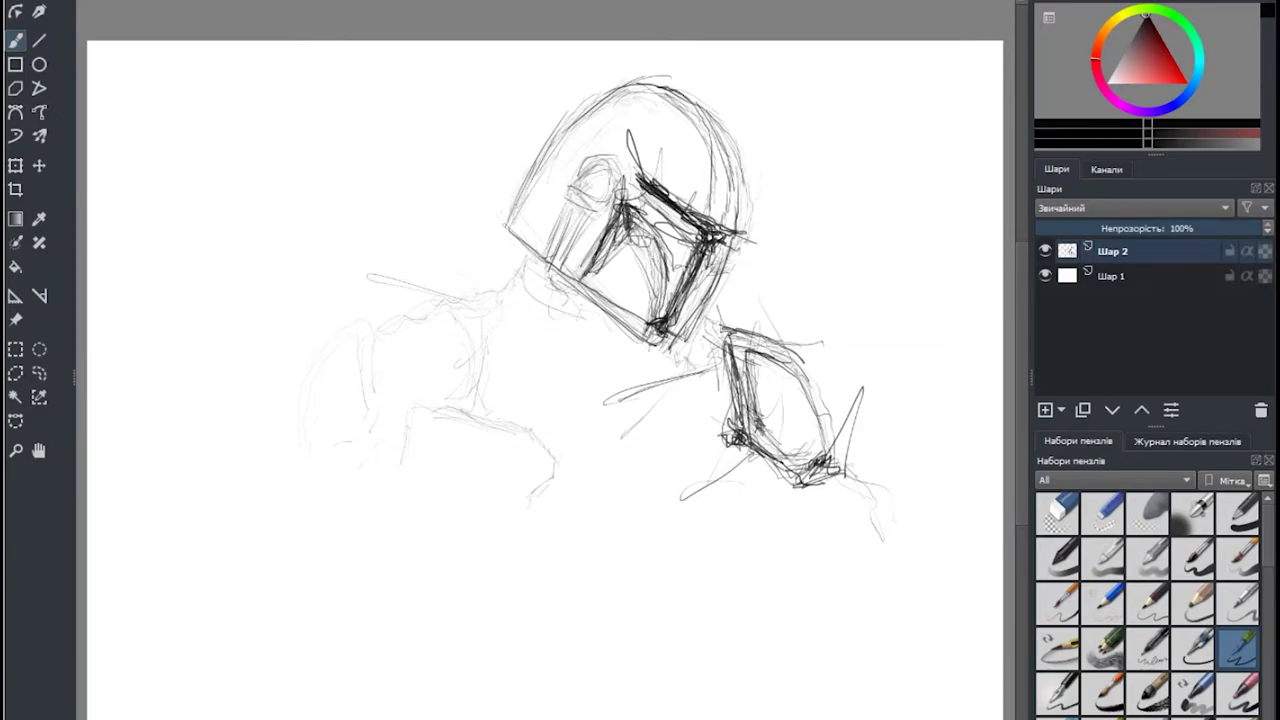
mouse_move(730, 216)
left_mouse_down()
mouse_move(722, 130)
mouse_move(728, 212)
left_mouse_up()
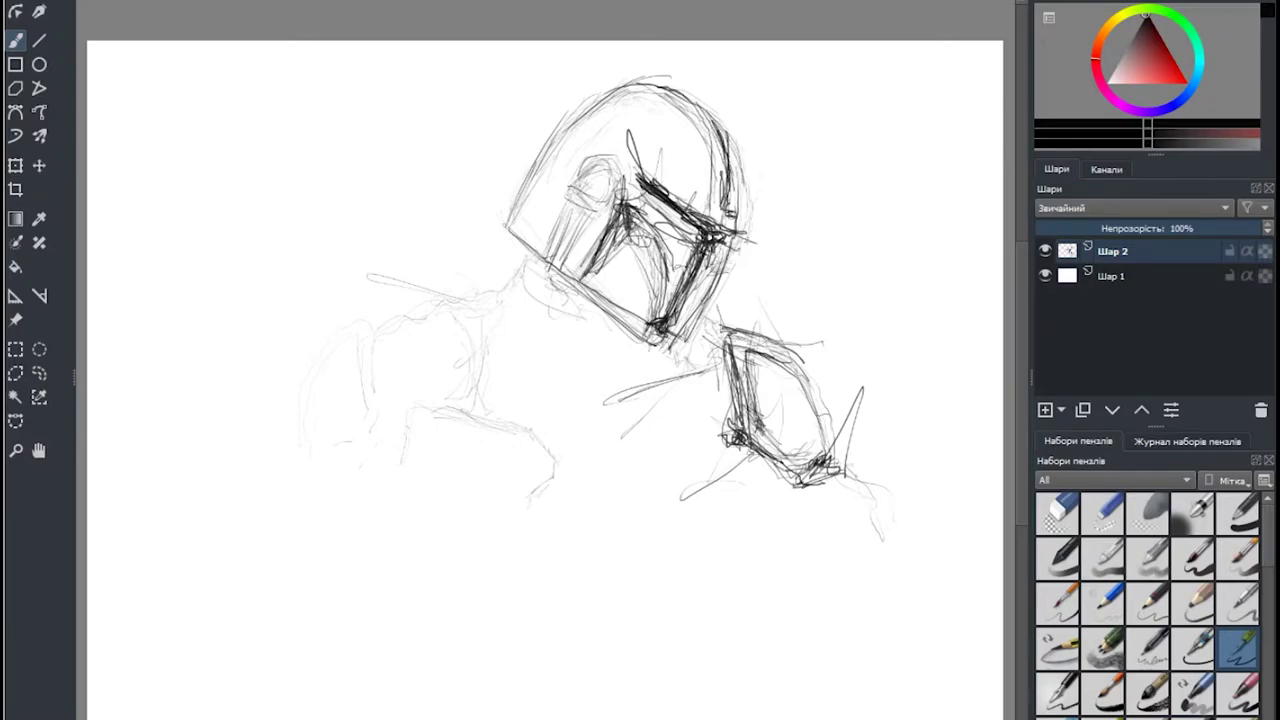
Sketch the rangefinder beside the helmet and retrace the dome outline darker.
left_click_drag(716, 118, 752, 196)
left_click_drag(754, 140, 760, 216)
mouse_move(558, 56)
left_mouse_down()
mouse_move(710, 96)
mouse_move(584, 114)
mouse_move(524, 220)
left_mouse_up()
left_click_drag(638, 86, 526, 224)
left_click_drag(592, 110, 742, 136)
left_click_drag(736, 136, 744, 210)
left_click_drag(536, 174, 742, 206)
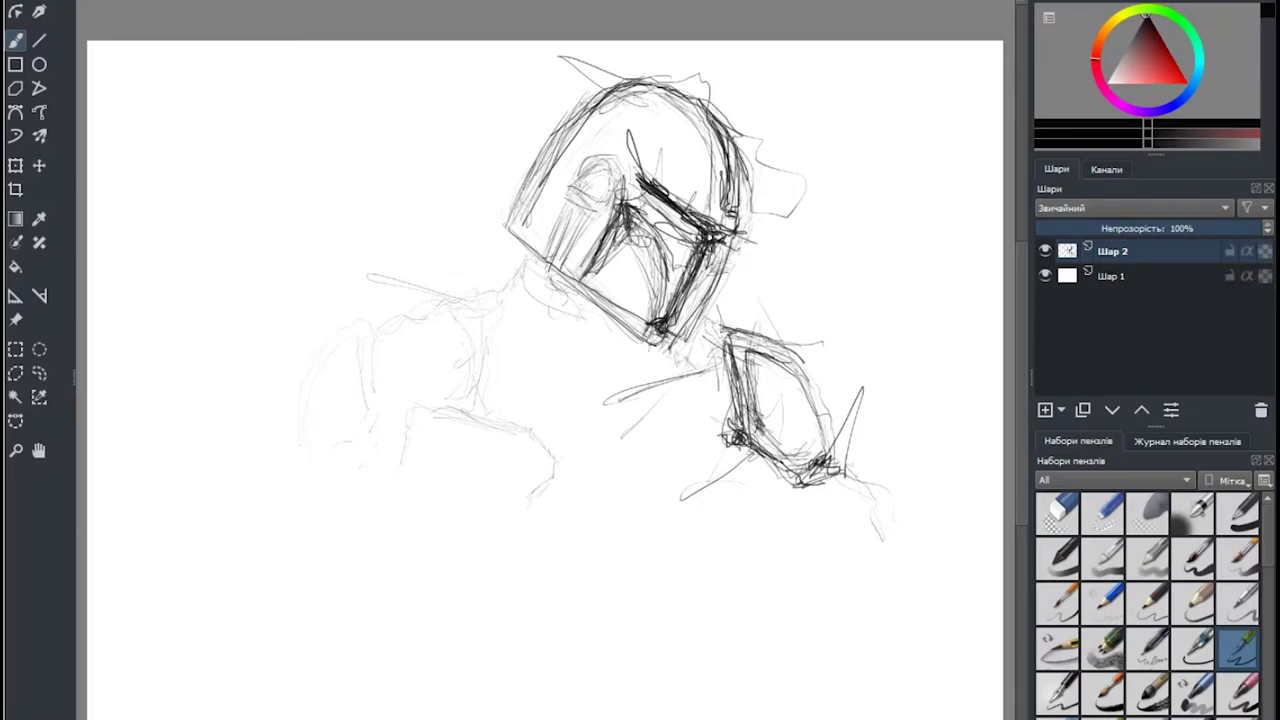
mouse_move(604, 142)
left_mouse_down()
mouse_move(610, 188)
mouse_move(728, 232)
left_mouse_up()
Deepen the visor's top and right vertical stripes with heavy hatching.
mouse_move(668, 202)
left_mouse_down()
mouse_move(710, 230)
mouse_move(660, 338)
left_mouse_up()
left_click_drag(710, 246, 670, 336)
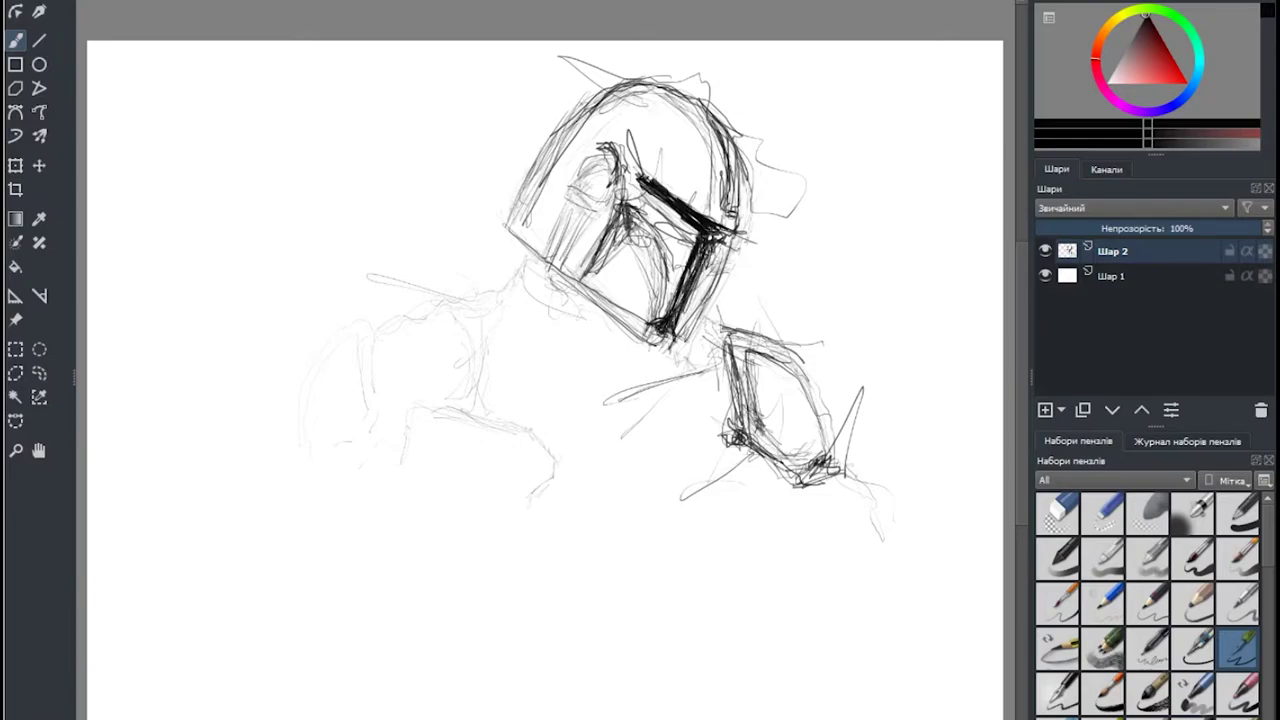
left_click_drag(700, 222, 702, 272)
left_click_drag(664, 206, 700, 238)
Reinforce the helmet's lower-left edge with dark strokes.
left_click_drag(540, 300, 570, 326)
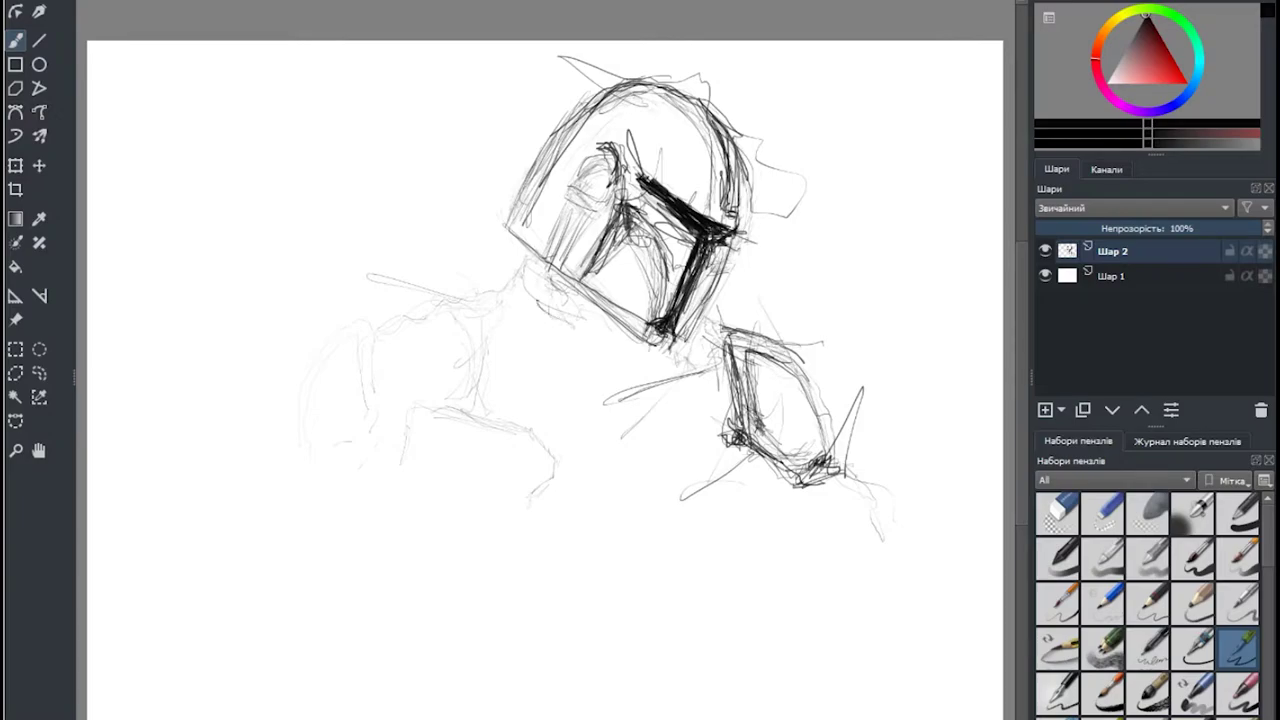
left_click_drag(556, 266, 538, 316)
mouse_move(488, 252)
left_mouse_down()
mouse_move(600, 310)
mouse_move(645, 352)
left_mouse_up()
Sketch the curved left shoulder pad with detail marks and strokes below it.
left_click_drag(422, 392, 536, 428)
left_click_drag(428, 362, 416, 384)
mouse_move(522, 434)
left_mouse_down()
mouse_move(590, 450)
mouse_move(574, 464)
mouse_move(652, 438)
left_mouse_up()
mouse_move(656, 426)
left_mouse_down()
mouse_move(535, 566)
mouse_move(616, 482)
left_mouse_up()
left_click_drag(598, 430, 570, 448)
left_click_drag(526, 404, 566, 456)
left_click_drag(562, 448, 600, 430)
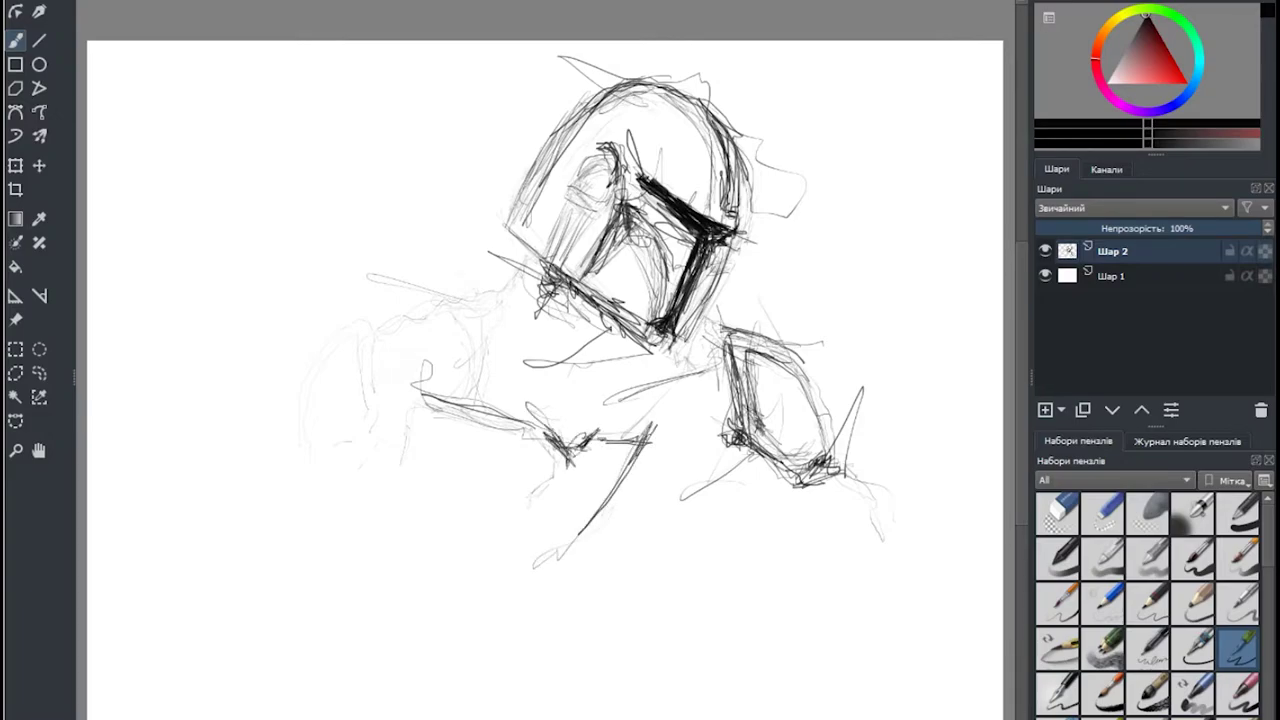
mouse_move(572, 482)
left_mouse_down()
mouse_move(540, 540)
mouse_move(568, 540)
left_mouse_up()
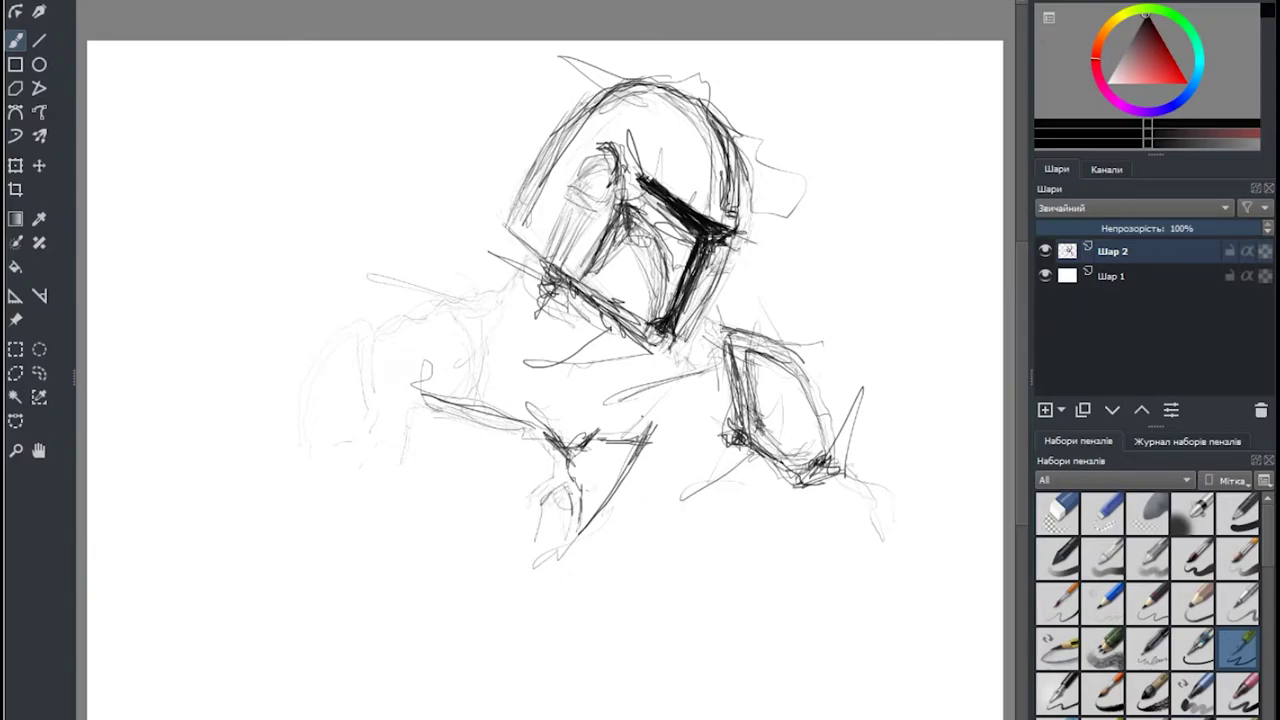
Hatch between the shoulder and right arm and draw long lines down the arm.
mouse_move(650, 416)
left_mouse_down()
mouse_move(612, 436)
mouse_move(652, 400)
left_mouse_up()
mouse_move(584, 440)
left_mouse_down()
mouse_move(656, 412)
mouse_move(720, 410)
left_mouse_up()
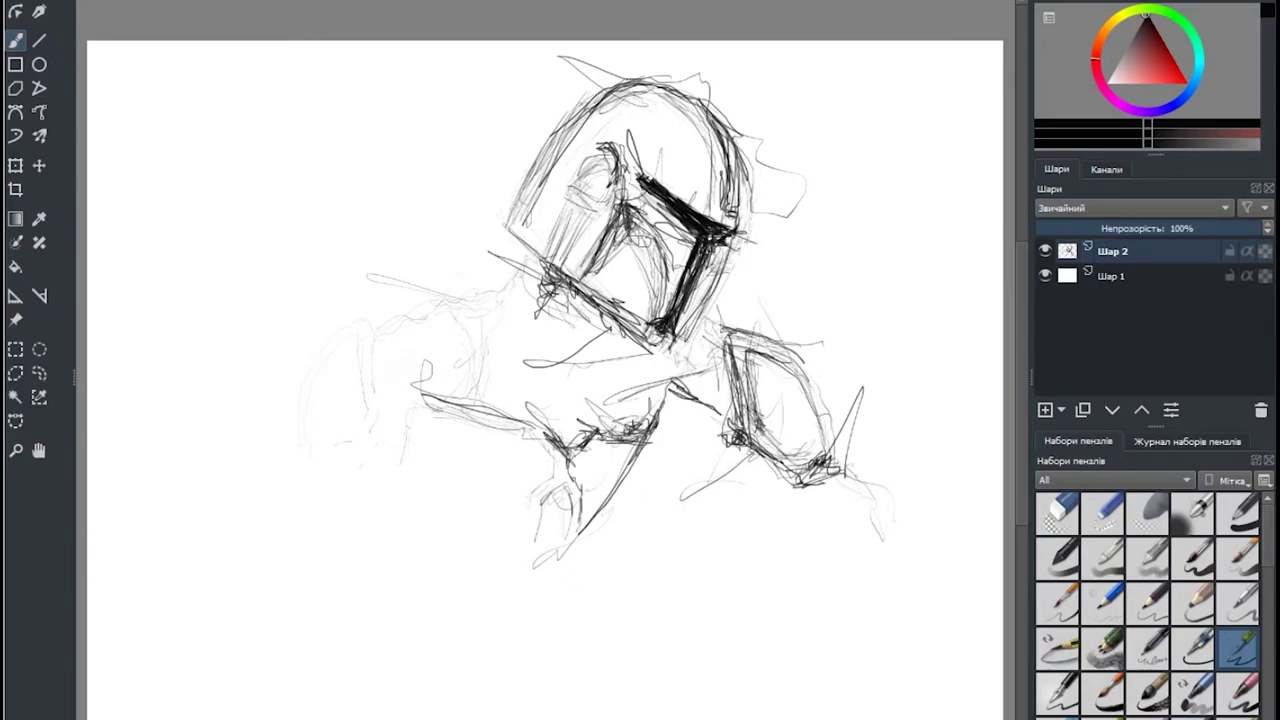
left_click_drag(642, 378, 720, 416)
left_click_drag(728, 366, 670, 494)
mouse_move(716, 398)
left_mouse_down()
mouse_move(688, 480)
mouse_move(630, 565)
left_mouse_up()
left_click_drag(726, 424, 700, 472)
Hatch the right chest, lower arm and shoulder pad darker.
left_click_drag(730, 378, 714, 416)
left_click_drag(740, 404, 706, 460)
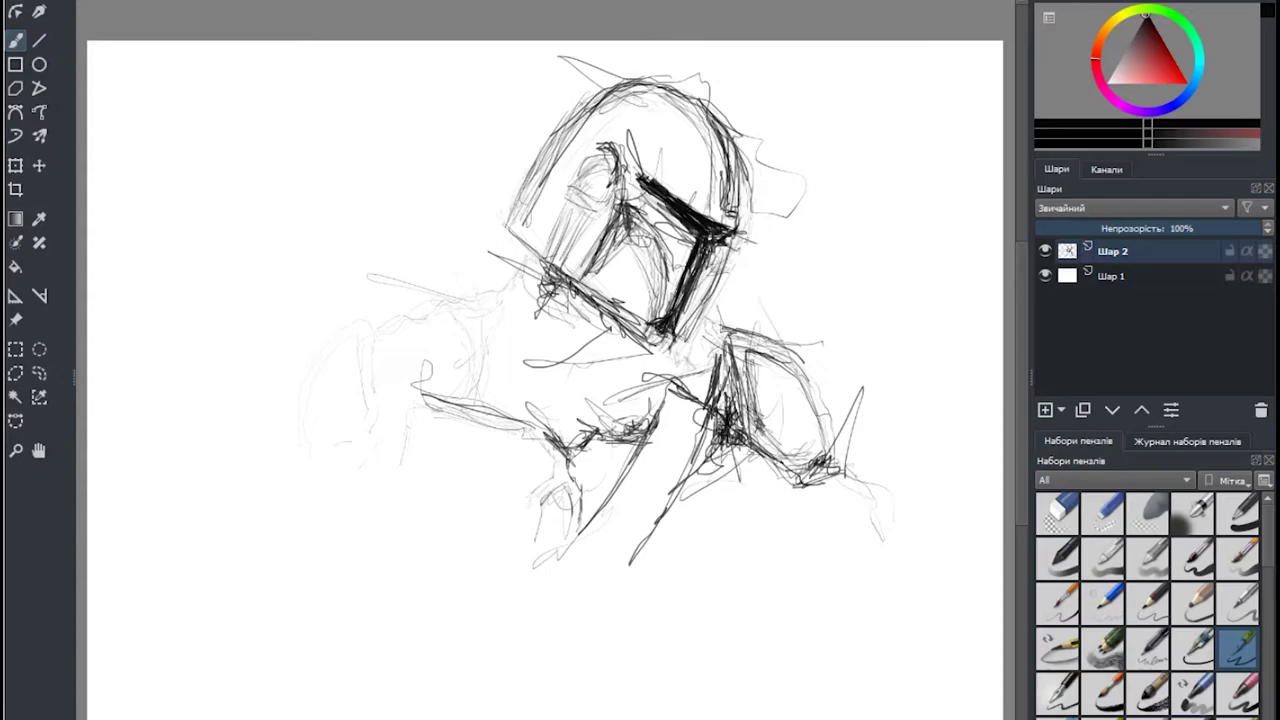
mouse_move(742, 380)
left_mouse_down()
mouse_move(732, 434)
mouse_move(728, 414)
left_mouse_up()
mouse_move(744, 422)
left_mouse_down()
mouse_move(724, 436)
mouse_move(752, 466)
mouse_move(794, 472)
left_mouse_up()
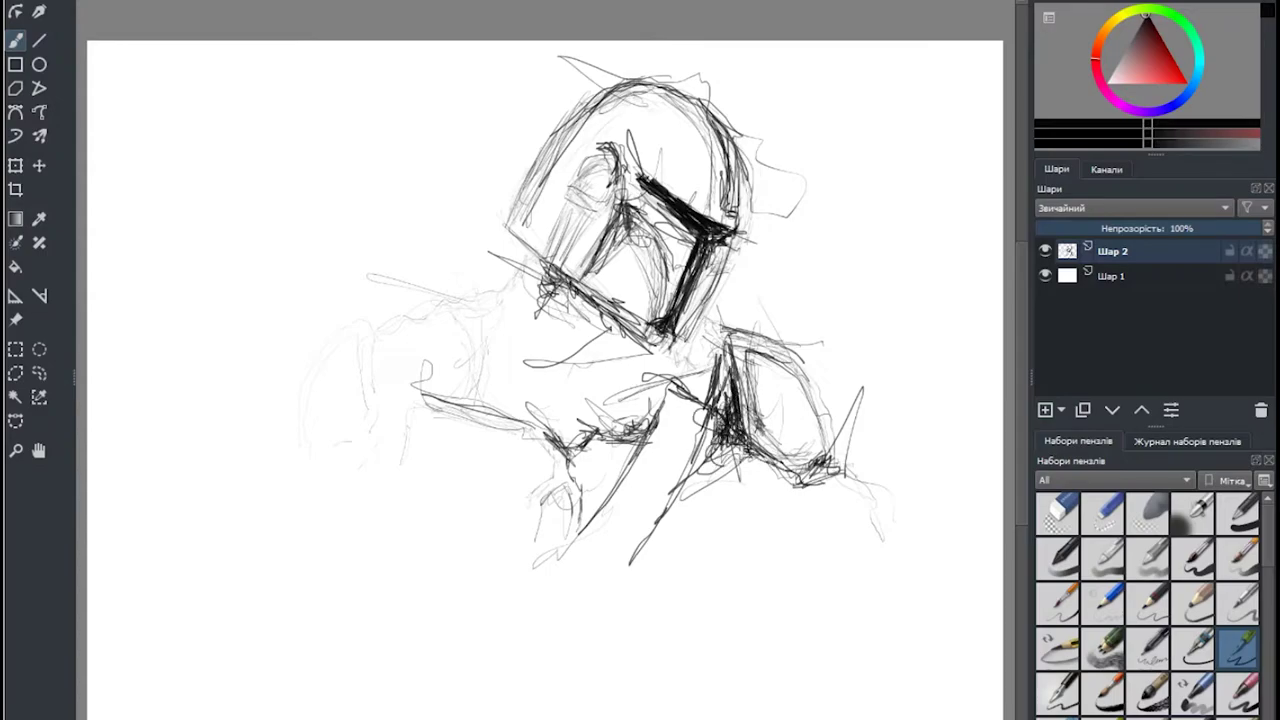
left_click_drag(710, 470, 808, 490)
mouse_move(736, 338)
left_mouse_down()
mouse_move(796, 364)
mouse_move(824, 440)
mouse_move(766, 444)
mouse_move(756, 462)
left_mouse_up()
left_click_drag(804, 406, 760, 458)
left_click_drag(814, 412, 826, 442)
Darken the helmet's right and top edges and the top of the visor.
left_click_drag(744, 146, 736, 218)
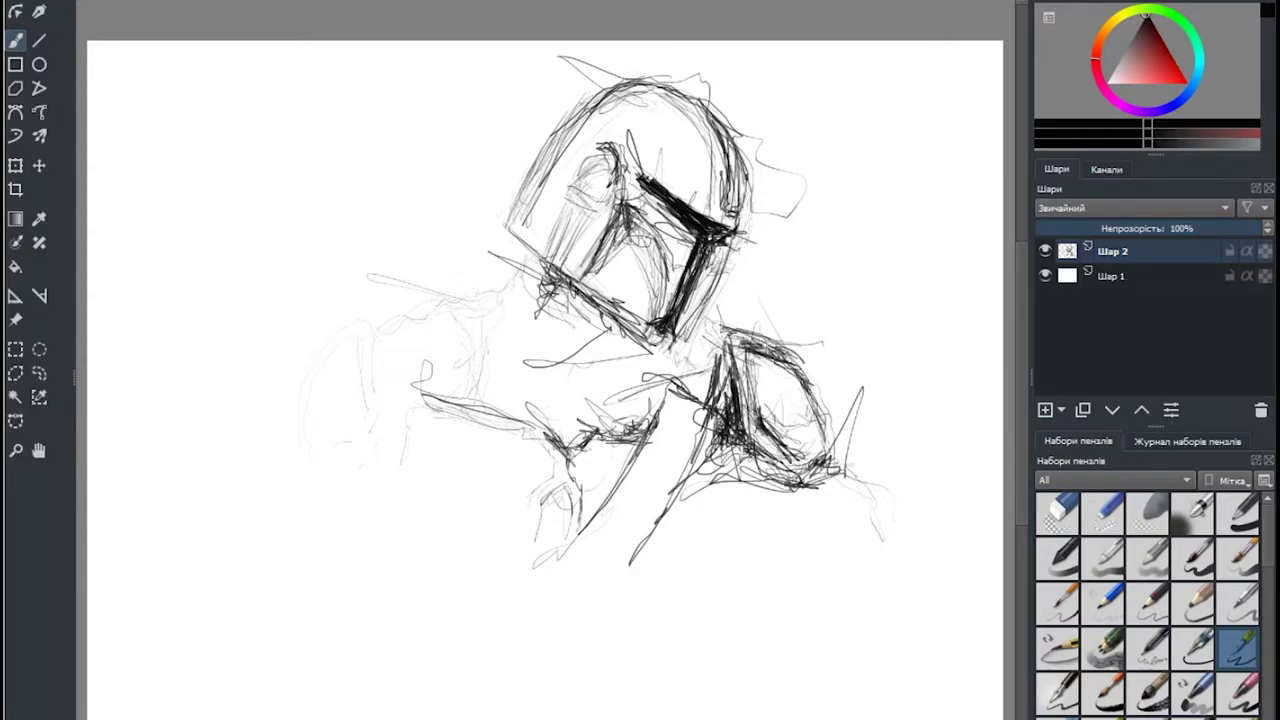
left_click_drag(706, 112, 746, 226)
mouse_move(732, 144)
left_mouse_down()
mouse_move(666, 96)
mouse_move(720, 130)
left_mouse_up()
mouse_move(684, 108)
left_mouse_down()
mouse_move(720, 166)
mouse_move(722, 198)
mouse_move(670, 200)
left_mouse_up()
mouse_move(626, 150)
left_mouse_down()
mouse_move(708, 192)
mouse_move(698, 200)
left_mouse_up()
Darken the helmet's right edge and visor top, and hatch shading under its lower-left edge.
left_click_drag(708, 130, 700, 184)
left_click_drag(694, 190, 732, 216)
mouse_move(552, 256)
left_mouse_down()
mouse_move(550, 290)
mouse_move(580, 304)
mouse_move(586, 324)
left_mouse_up()
left_click_drag(562, 280, 590, 294)
left_click_drag(550, 272, 536, 256)
Sketch the left shoulder curve and scribble dark shading over it beside the helmet.
mouse_move(540, 194)
left_mouse_down()
mouse_move(512, 276)
mouse_move(436, 150)
left_mouse_up()
left_click_drag(512, 266, 308, 364)
mouse_move(434, 320)
left_mouse_down()
mouse_move(470, 298)
mouse_move(484, 384)
left_mouse_up()
mouse_move(470, 280)
left_mouse_down()
mouse_move(468, 376)
mouse_move(518, 306)
mouse_move(568, 344)
left_mouse_up()
left_click_drag(490, 304, 570, 350)
mouse_move(530, 270)
left_mouse_down()
mouse_move(558, 314)
mouse_move(526, 296)
mouse_move(564, 290)
mouse_move(510, 300)
mouse_move(520, 304)
mouse_move(524, 278)
left_mouse_up()
mouse_move(512, 318)
left_mouse_down()
mouse_move(406, 330)
mouse_move(388, 298)
mouse_move(450, 330)
mouse_move(414, 344)
mouse_move(404, 326)
mouse_move(392, 364)
left_mouse_up()
Add dark vertical strokes down the left arm and thicken the shoulder's outer edge.
mouse_move(398, 300)
left_mouse_down()
mouse_move(408, 394)
mouse_move(398, 298)
mouse_move(316, 392)
left_mouse_up()
mouse_move(370, 316)
left_mouse_down()
mouse_move(340, 368)
mouse_move(404, 392)
mouse_move(400, 382)
mouse_move(396, 420)
left_mouse_up()
left_click_drag(334, 372, 316, 450)
left_click_drag(366, 388, 350, 430)
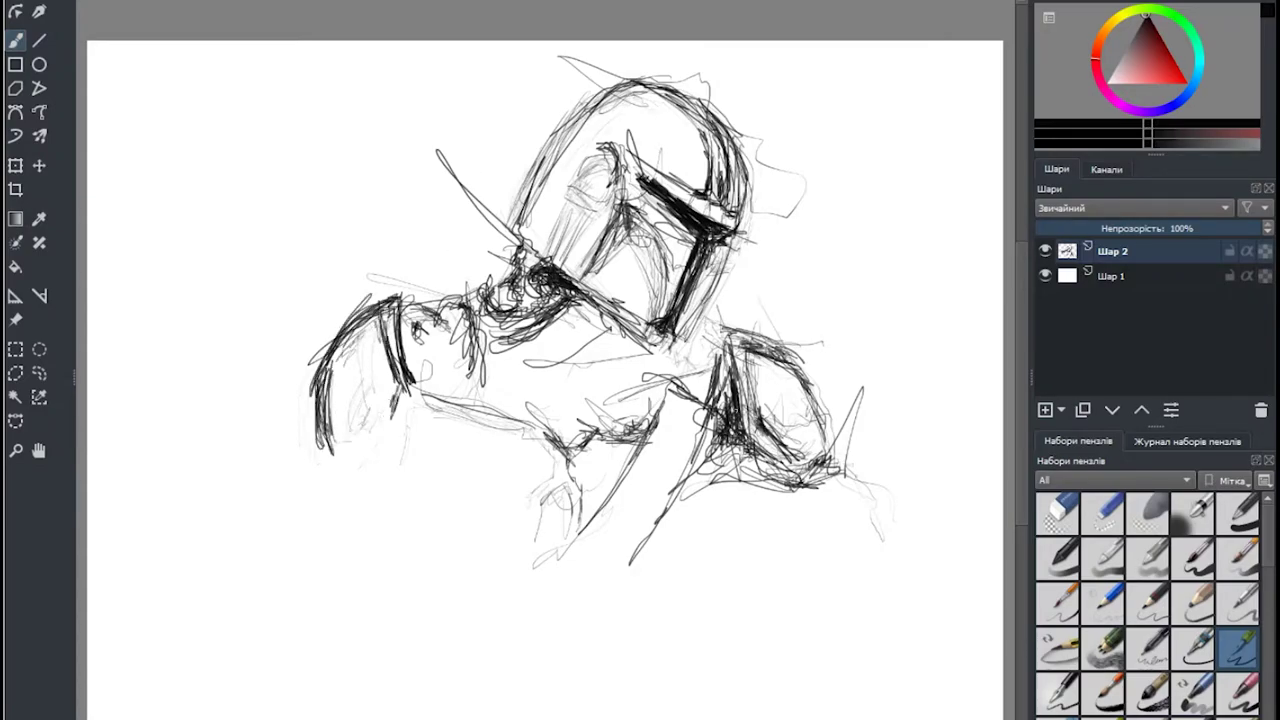
Sketch long loose strokes back and forth across the chest.
mouse_move(676, 390)
left_mouse_down()
mouse_move(712, 418)
mouse_move(684, 386)
left_mouse_up()
mouse_move(722, 344)
left_mouse_down()
mouse_move(654, 380)
mouse_move(428, 370)
left_mouse_up()
left_click_drag(570, 422, 428, 390)
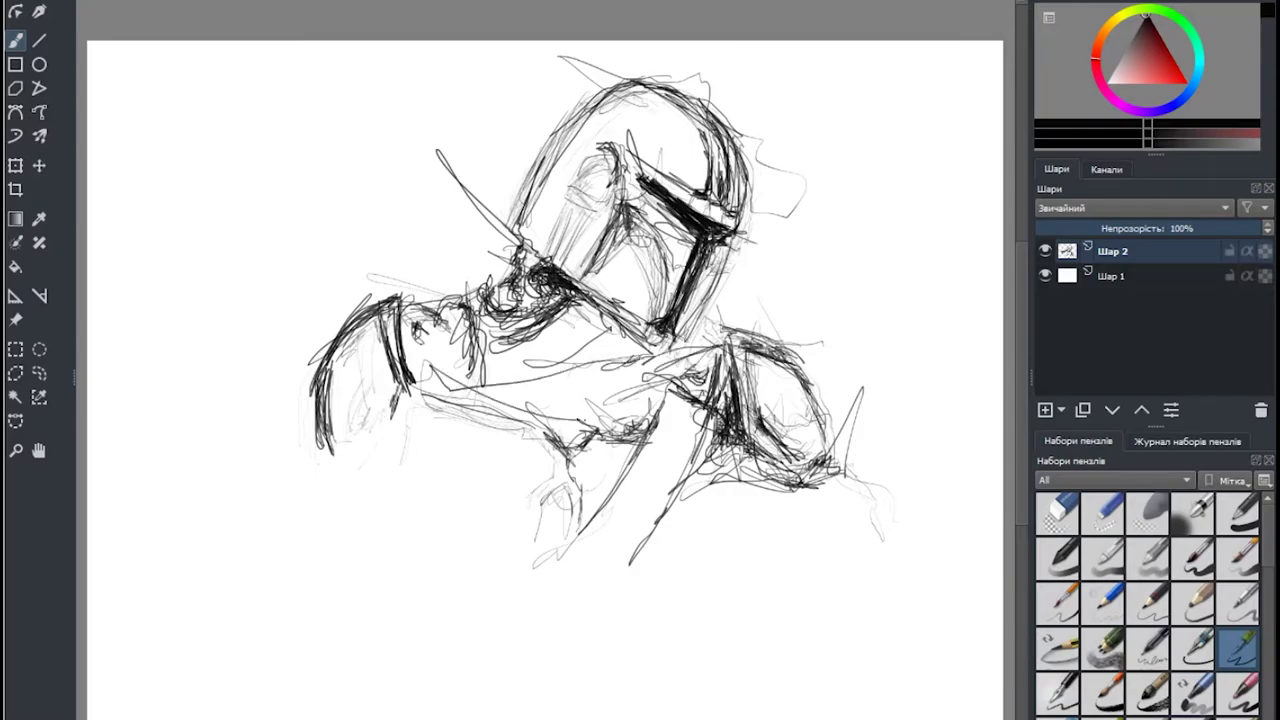
left_click_drag(488, 352, 606, 424)
left_click_drag(644, 334, 548, 376)
left_click_drag(486, 382, 700, 340)
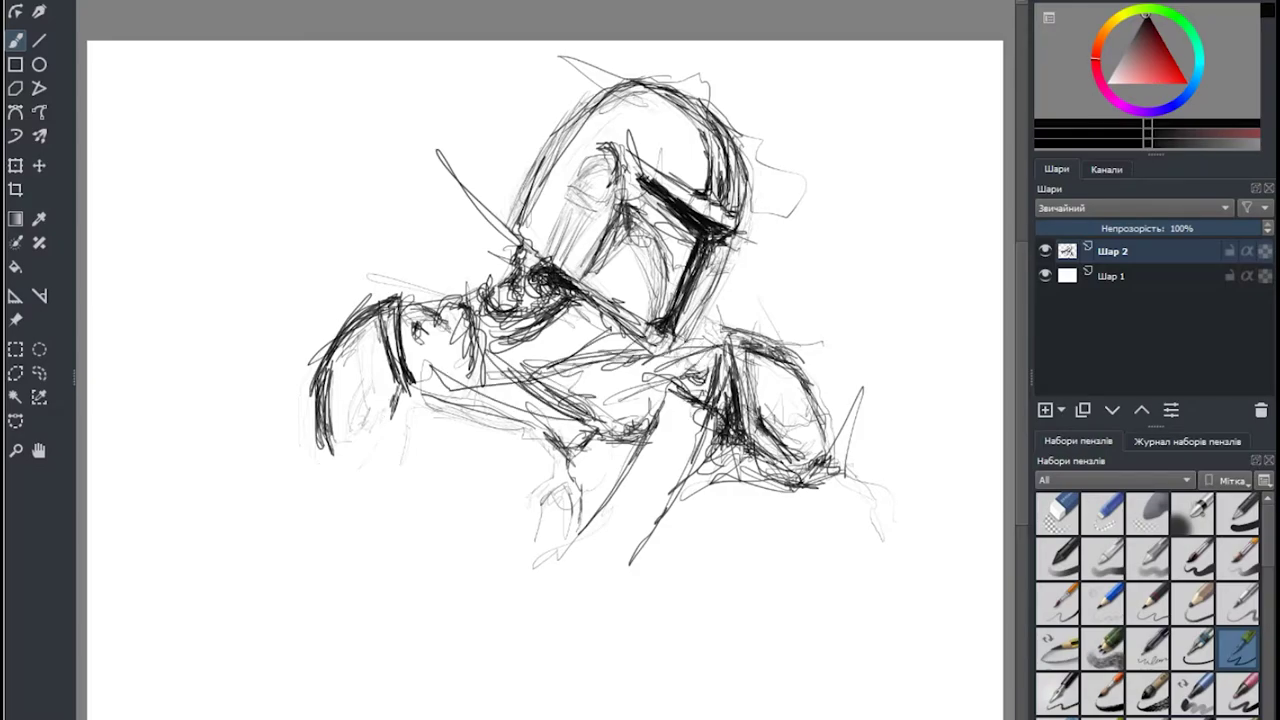
Darken the helmet's lower edge and neck, then fill the visor with dark strokes.
mouse_move(590, 280)
left_mouse_down()
mouse_move(658, 346)
mouse_move(530, 296)
left_mouse_up()
mouse_move(612, 336)
left_mouse_down()
mouse_move(474, 310)
mouse_move(654, 341)
left_mouse_up()
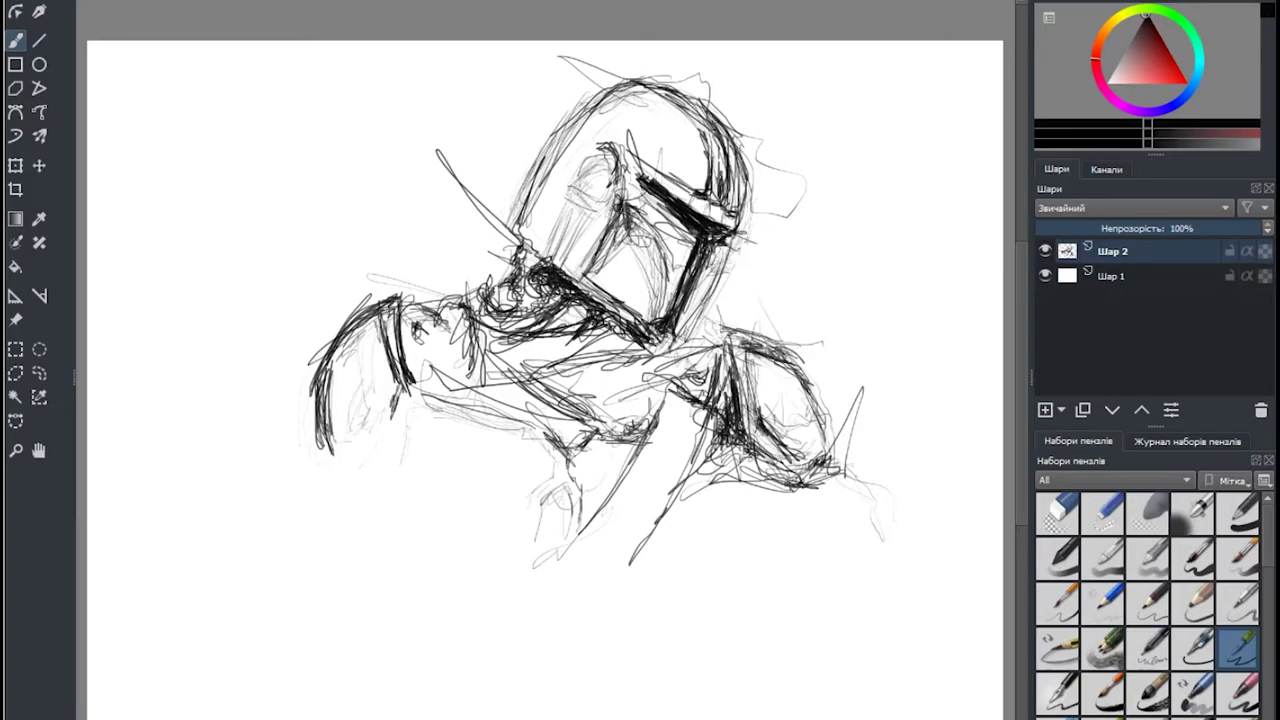
left_click_drag(628, 203, 592, 250)
left_click_drag(652, 318, 668, 258)
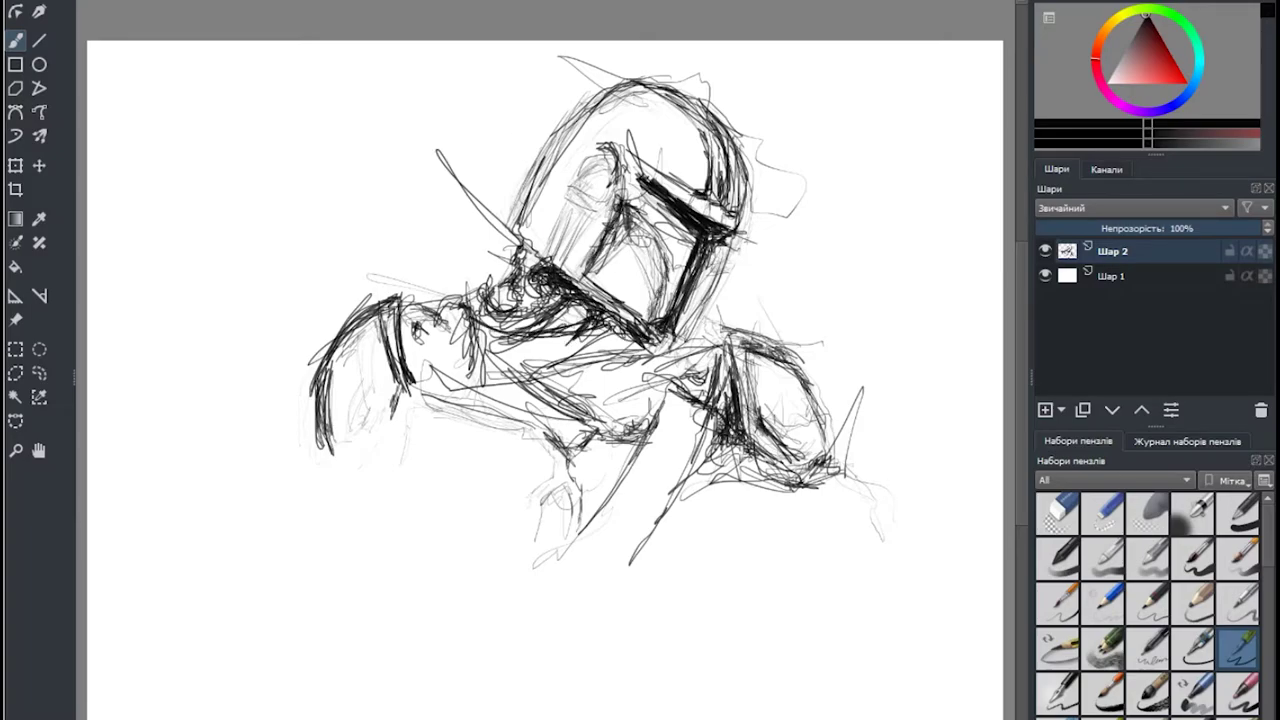
mouse_move(622, 194)
left_mouse_down()
mouse_move(660, 266)
mouse_move(658, 222)
mouse_move(622, 226)
mouse_move(650, 218)
mouse_move(660, 246)
mouse_move(640, 266)
mouse_move(590, 274)
mouse_move(616, 212)
mouse_move(600, 272)
mouse_move(584, 282)
left_mouse_up()
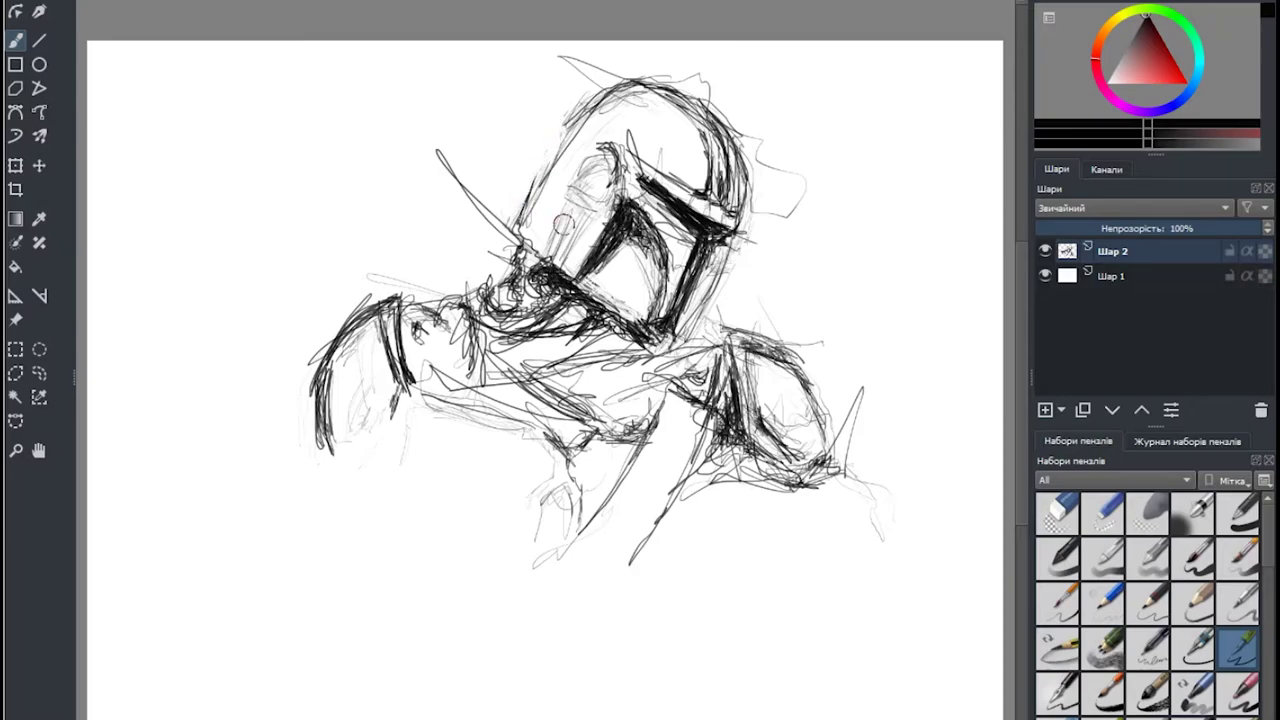
Erase the grey sketch lines on the helmet's left side and dome top.
left_click_drag(563, 224, 550, 255)
left_click_drag(578, 198, 545, 250)
left_click_drag(590, 165, 575, 260)
left_click_drag(590, 212, 581, 220)
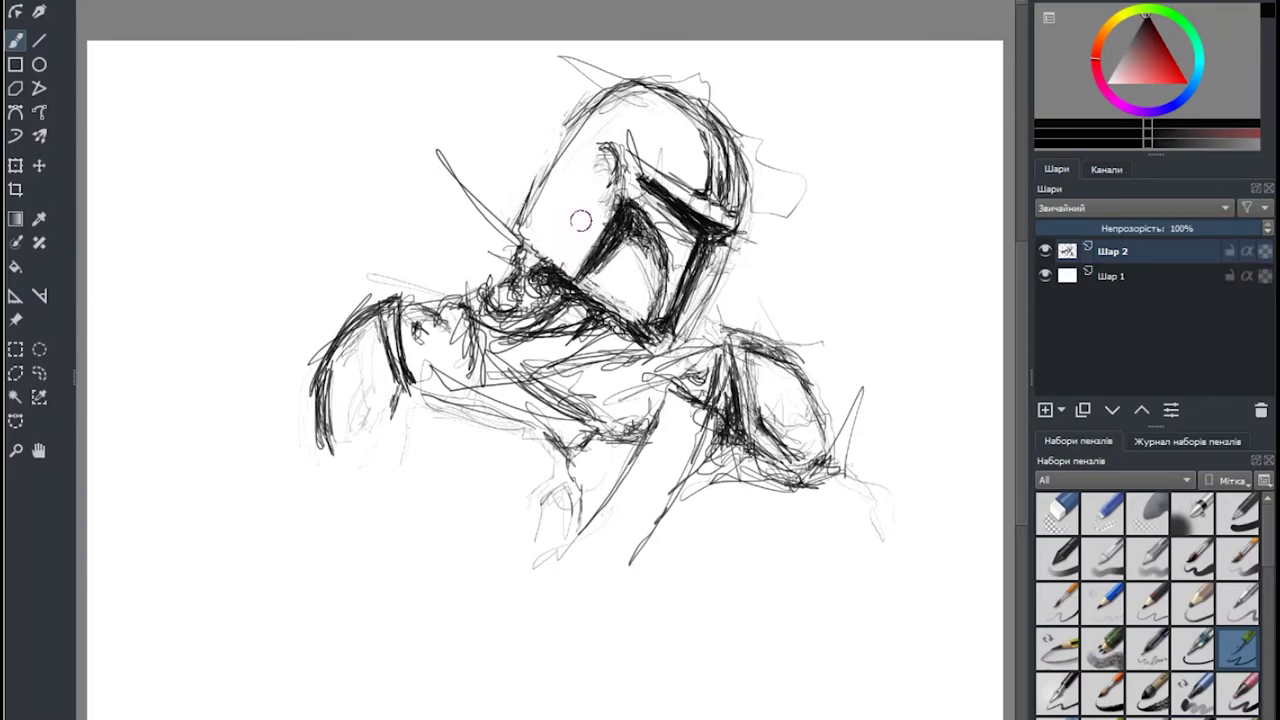
mouse_move(640, 80)
left_mouse_down()
mouse_move(560, 130)
mouse_move(705, 95)
left_mouse_up()
mouse_move(560, 60)
left_mouse_down()
mouse_move(700, 130)
mouse_move(725, 195)
left_mouse_up()
Erase the helmet crest and stray strokes along its right side.
left_click_drag(725, 150, 740, 190)
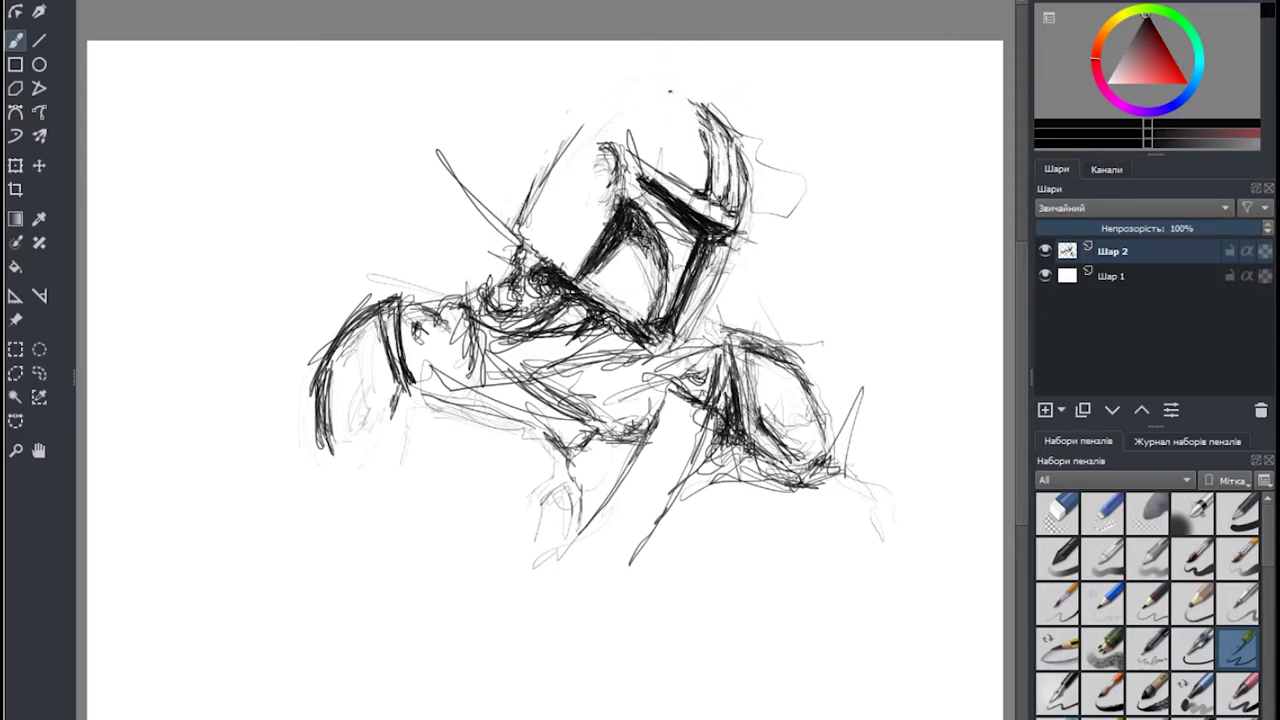
mouse_move(720, 125)
left_mouse_down()
mouse_move(757, 222)
mouse_move(735, 250)
mouse_move(748, 180)
mouse_move(795, 215)
mouse_move(745, 240)
mouse_move(715, 300)
left_mouse_up()
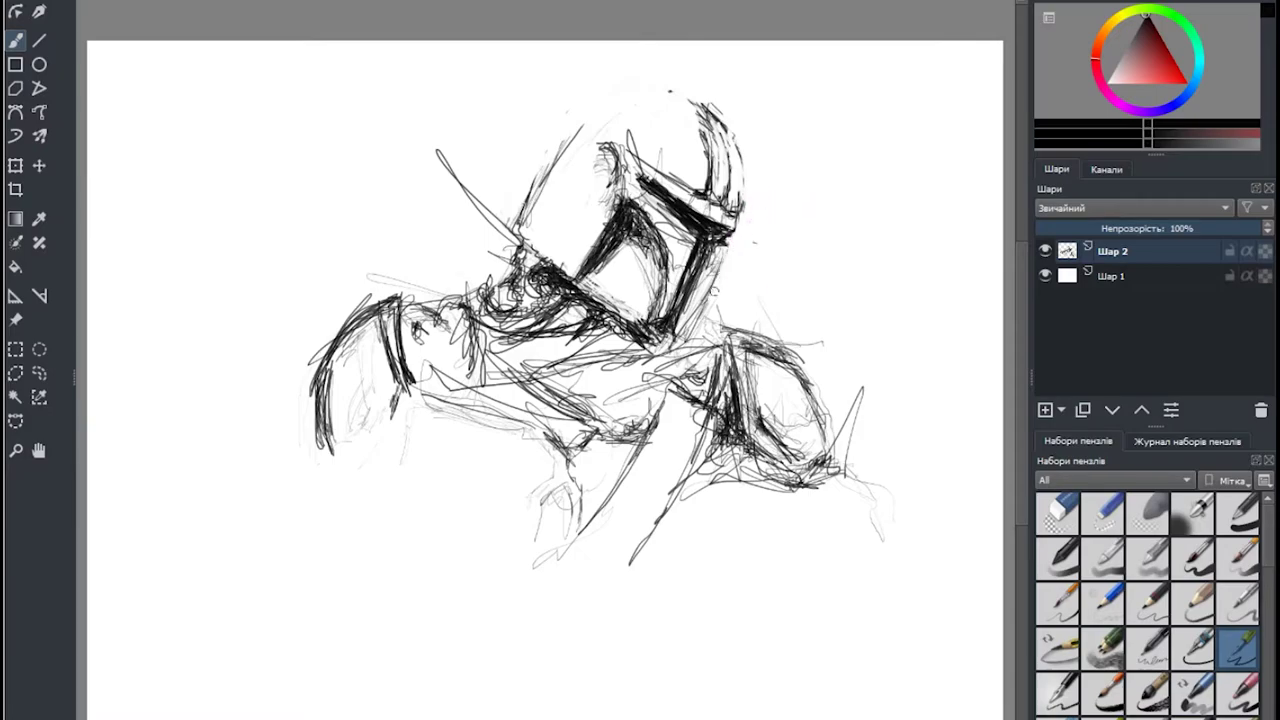
left_click_drag(720, 255, 705, 320)
left_click_drag(752, 178, 742, 202)
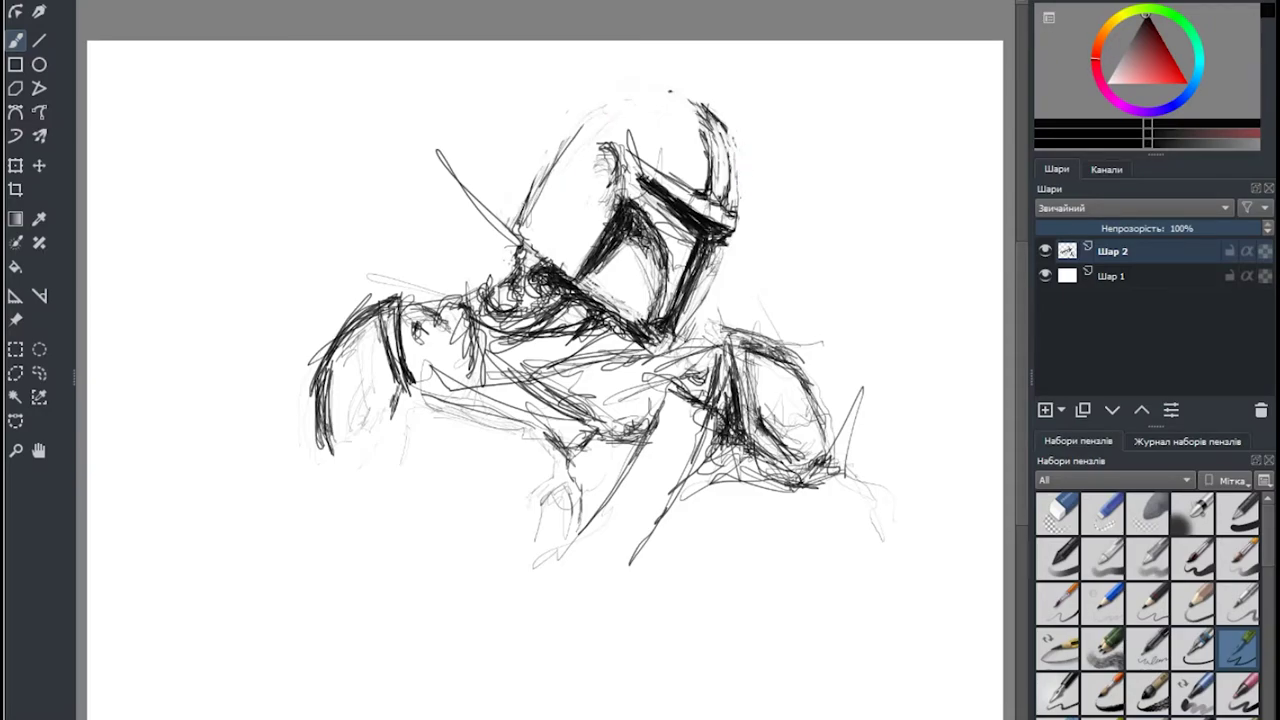
Redraw the helmet's right edge and top, then hatch its upper left and visor area.
left_click_drag(740, 196, 730, 126)
mouse_move(740, 220)
left_mouse_down()
mouse_move(635, 100)
mouse_move(550, 150)
left_mouse_up()
left_click_drag(670, 80, 580, 130)
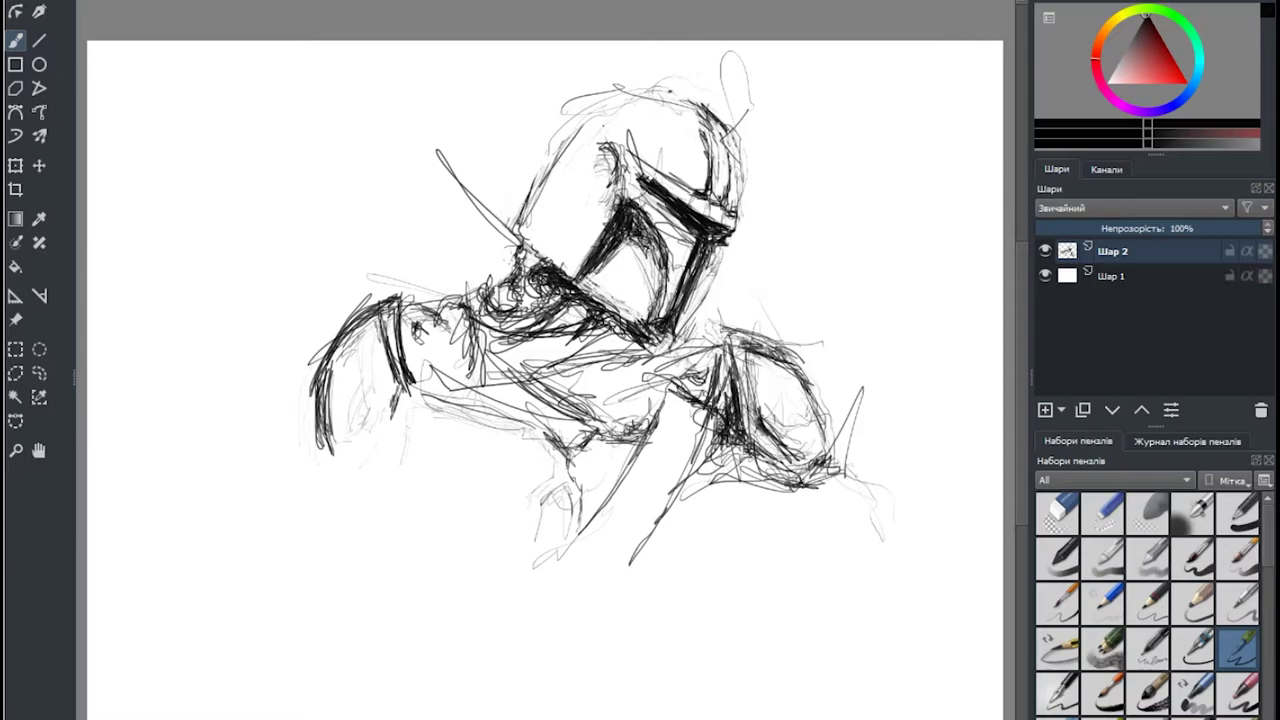
left_click_drag(612, 85, 600, 155)
left_click_drag(590, 152, 568, 270)
left_click_drag(612, 190, 570, 268)
left_click_drag(636, 156, 594, 230)
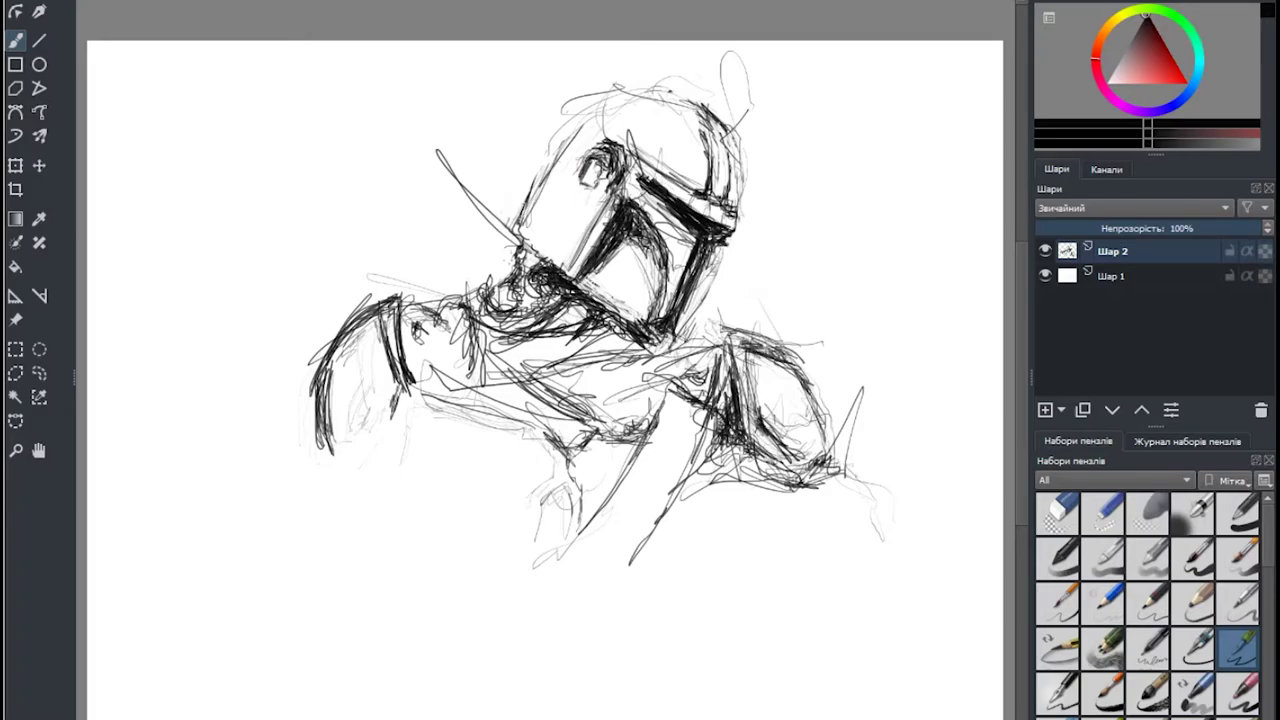
Darken the shoulder line, lower jaw and collar with strokes left of the chin.
left_click_drag(522, 340, 486, 302)
mouse_move(404, 226)
left_mouse_down()
mouse_move(490, 300)
mouse_move(480, 312)
left_mouse_up()
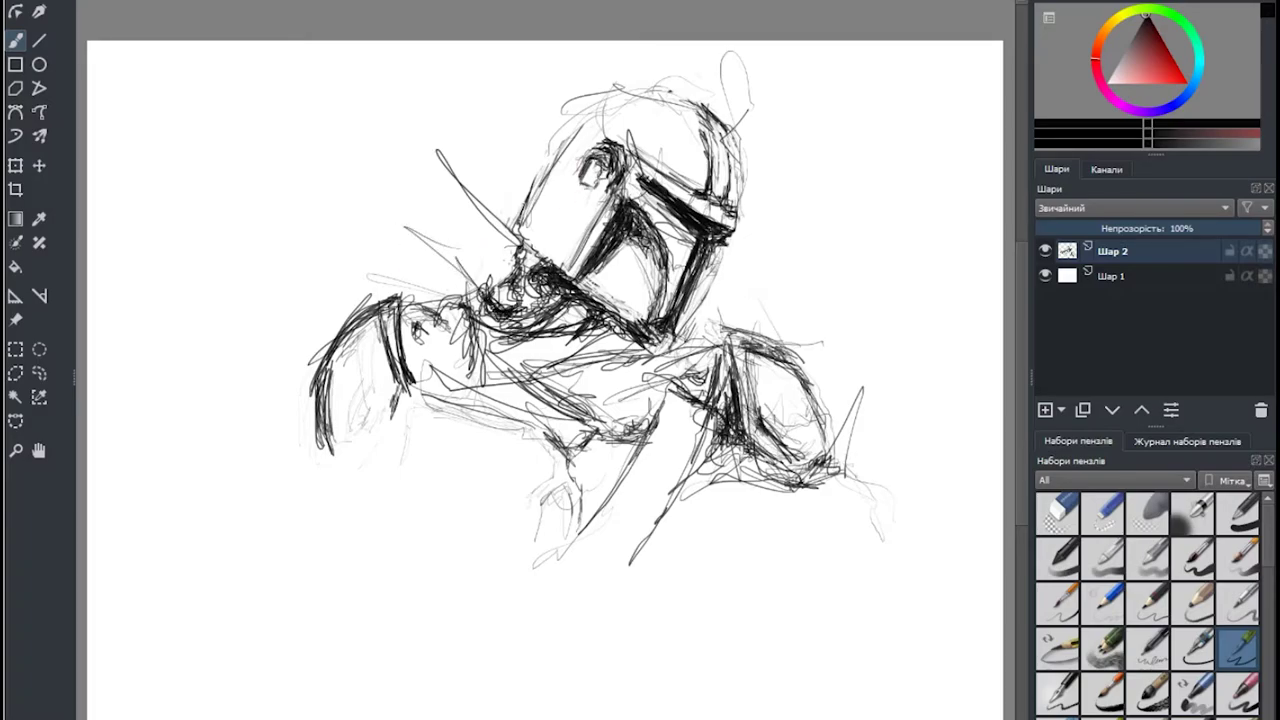
mouse_move(403, 346)
left_mouse_down()
mouse_move(402, 455)
mouse_move(434, 380)
mouse_move(522, 410)
left_mouse_up()
left_click_drag(460, 366, 416, 390)
left_click_drag(410, 406, 406, 440)
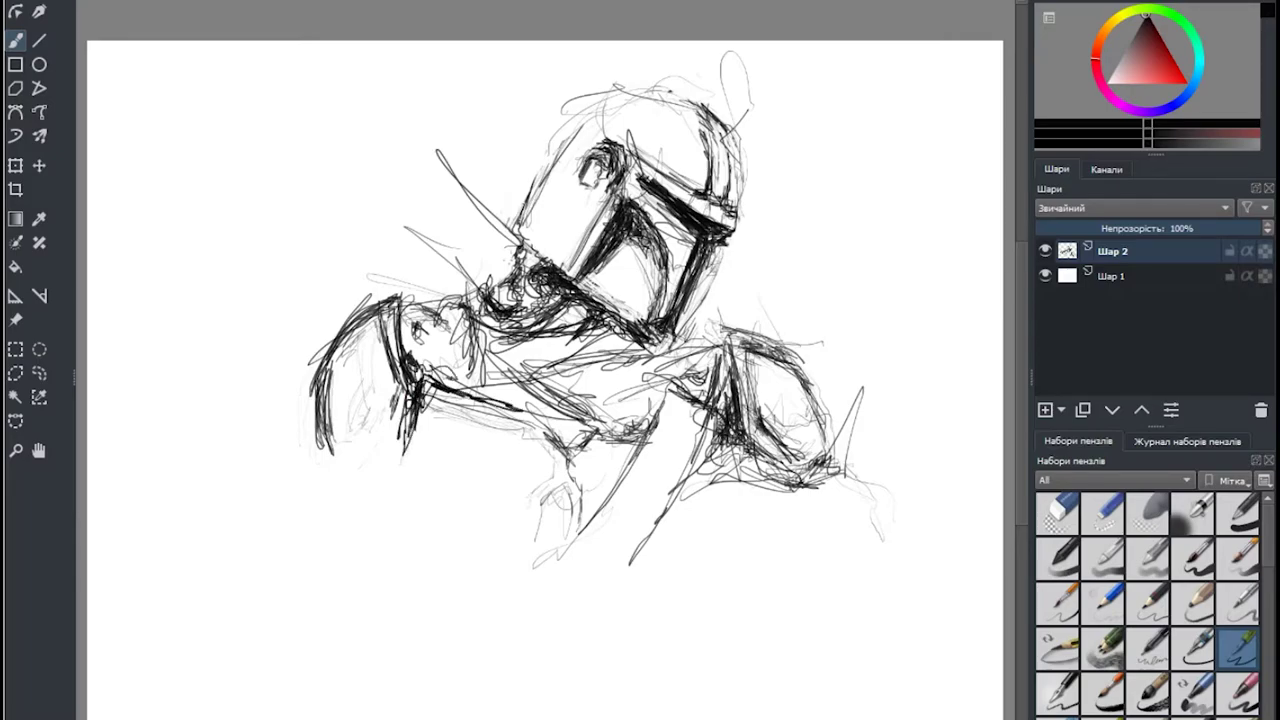
mouse_move(462, 306)
left_mouse_down()
mouse_move(452, 376)
mouse_move(448, 348)
mouse_move(430, 358)
mouse_move(436, 380)
mouse_move(542, 400)
left_mouse_up()
mouse_move(470, 370)
left_mouse_down()
mouse_move(540, 404)
mouse_move(624, 406)
mouse_move(536, 400)
mouse_move(592, 324)
left_mouse_up()
Shade the chest with a horizontal line and lightly hatch inside the left shoulder.
left_click_drag(472, 284, 392, 300)
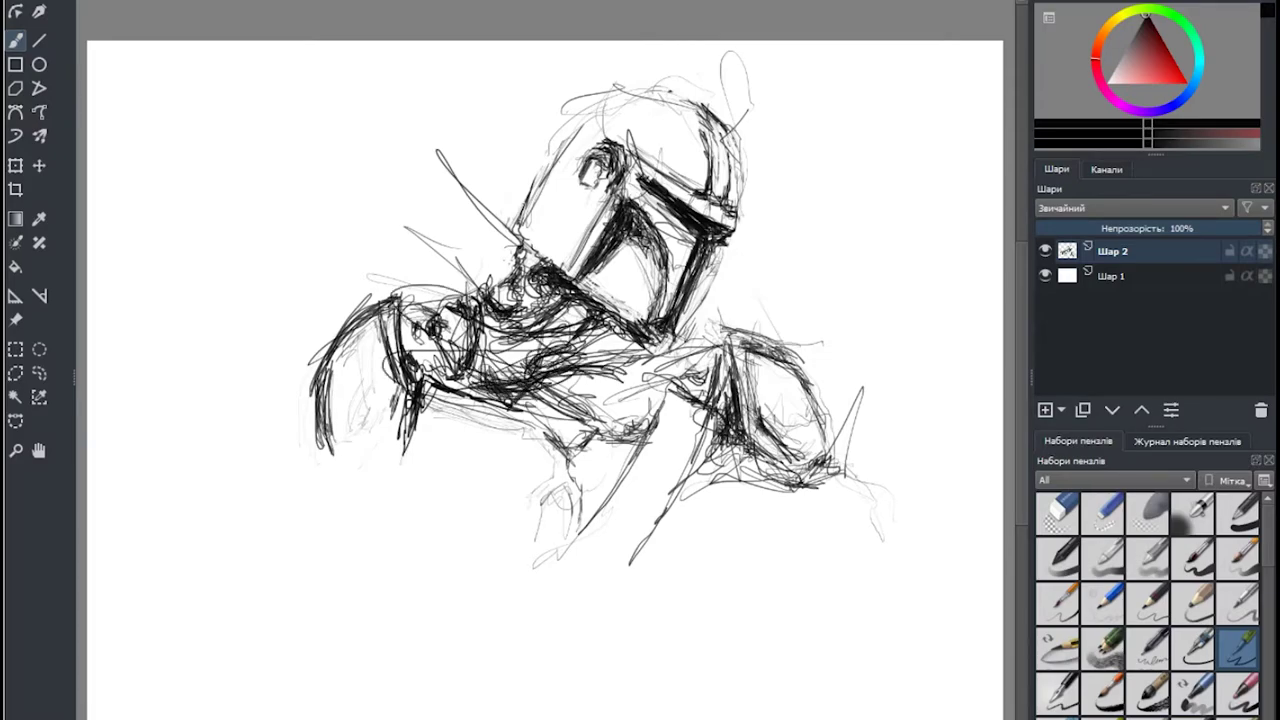
left_click_drag(514, 146, 552, 260)
left_click_drag(444, 276, 332, 284)
left_click_drag(384, 370, 334, 396)
mouse_move(342, 322)
left_mouse_down()
mouse_move(296, 362)
mouse_move(330, 440)
left_mouse_up()
mouse_move(388, 372)
left_mouse_down()
mouse_move(360, 468)
mouse_move(368, 426)
mouse_move(360, 440)
left_mouse_up()
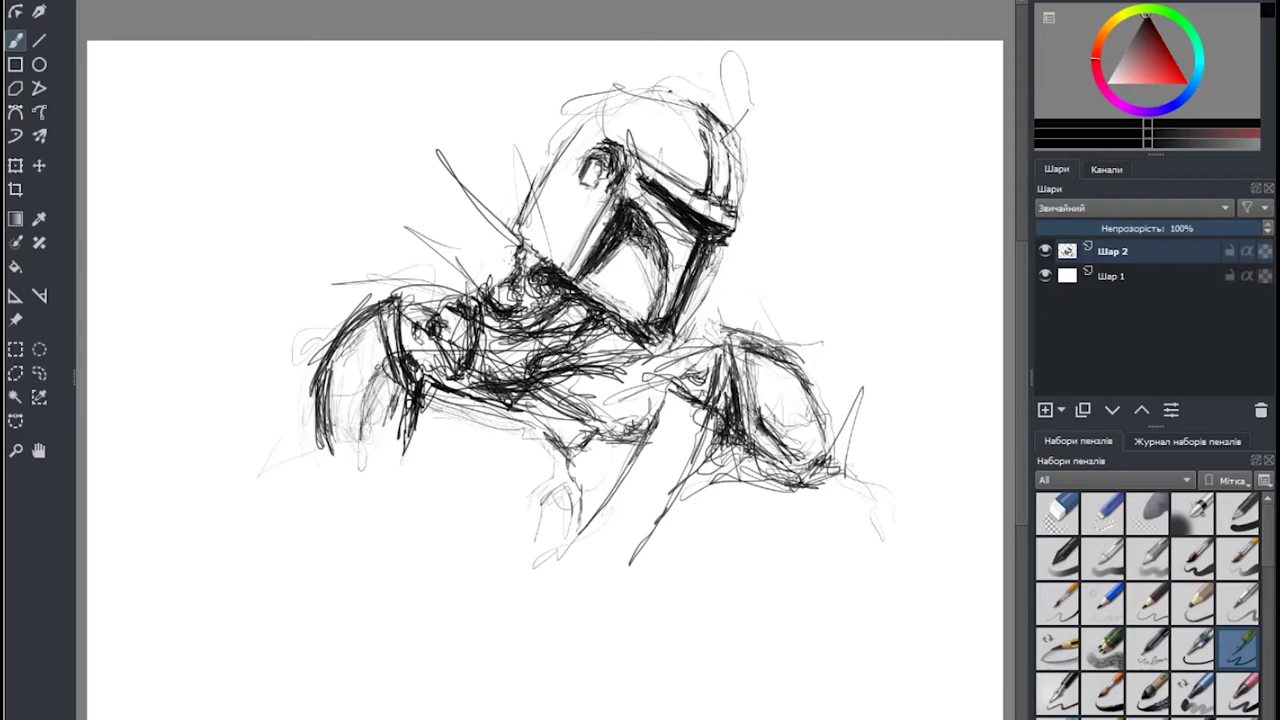
left_click_drag(364, 354, 332, 426)
left_click_drag(360, 320, 326, 416)
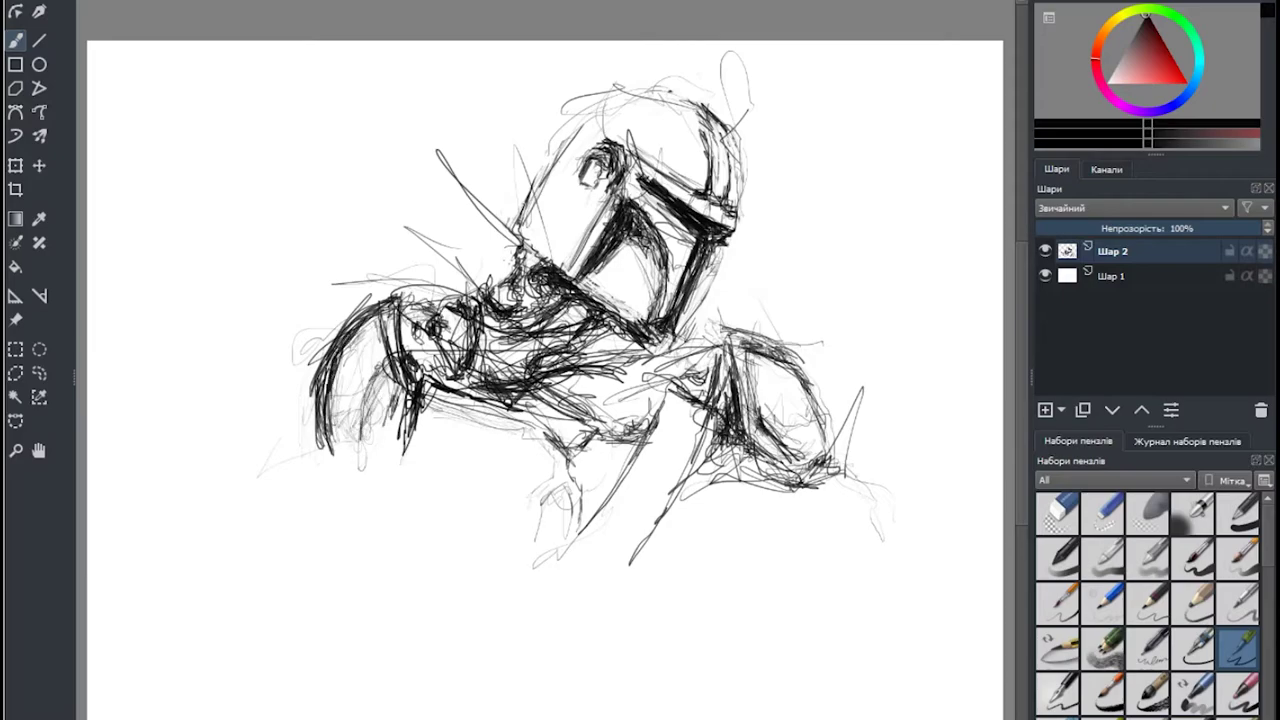
Darken the chest and the right shoulder's edge and top.
left_click_drag(466, 318, 434, 382)
left_click_drag(452, 298, 408, 318)
left_click_drag(510, 294, 494, 306)
mouse_move(742, 348)
left_mouse_down()
mouse_move(724, 450)
mouse_move(720, 382)
mouse_move(658, 360)
left_mouse_up()
mouse_move(716, 324)
left_mouse_down()
mouse_move(690, 342)
mouse_move(702, 344)
left_mouse_up()
Draw a small rectangular belt box and darken around it.
left_click_drag(682, 378, 620, 494)
mouse_move(664, 422)
left_mouse_down()
mouse_move(650, 464)
mouse_move(684, 440)
left_mouse_up()
mouse_move(670, 426)
left_mouse_down()
mouse_move(686, 454)
mouse_move(664, 452)
left_mouse_up()
mouse_move(686, 396)
left_mouse_down()
mouse_move(666, 424)
mouse_move(684, 410)
mouse_move(680, 496)
left_mouse_up()
left_click_drag(682, 456, 664, 492)
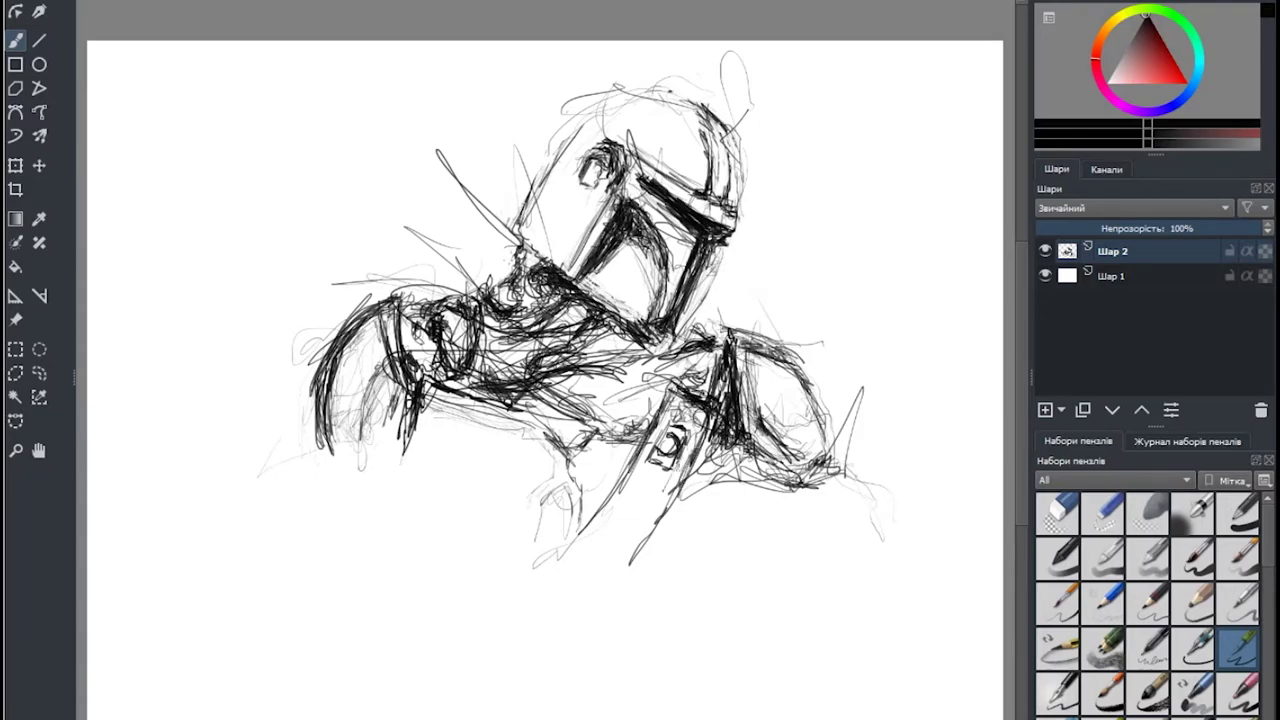
Darken the chest near the belt and sketch strokes and a small figure below the torso.
left_click_drag(584, 492, 574, 534)
mouse_move(648, 416)
left_mouse_down()
mouse_move(564, 434)
mouse_move(586, 430)
left_mouse_up()
mouse_move(696, 364)
left_mouse_down()
mouse_move(618, 402)
mouse_move(628, 416)
left_mouse_up()
mouse_move(674, 338)
left_mouse_down()
mouse_move(598, 412)
mouse_move(548, 386)
mouse_move(574, 396)
left_mouse_up()
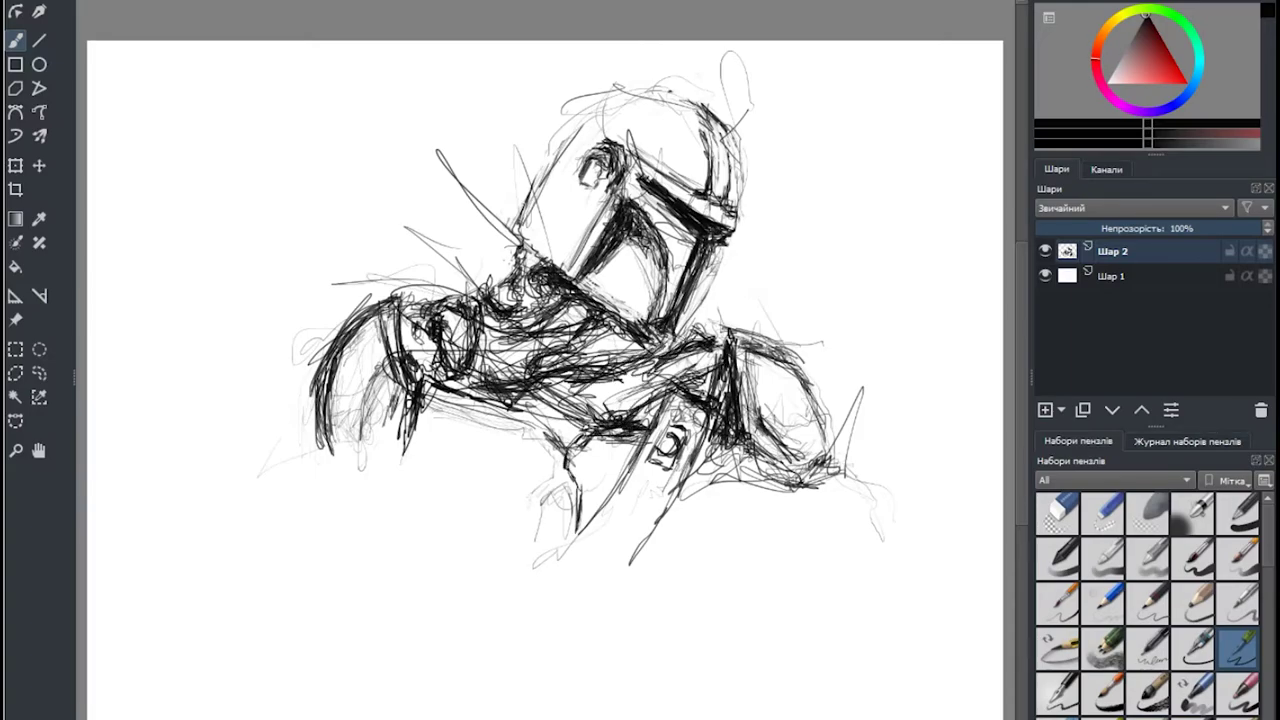
left_click_drag(660, 362, 578, 386)
mouse_move(720, 438)
left_mouse_down()
mouse_move(708, 564)
mouse_move(636, 596)
mouse_move(800, 586)
left_mouse_up()
mouse_move(740, 500)
left_mouse_down()
mouse_move(820, 556)
mouse_move(816, 608)
left_mouse_up()
Rough in the small figure below the torso and lightly sketch the right arm and hand.
mouse_move(758, 558)
left_mouse_down()
mouse_move(742, 632)
mouse_move(790, 570)
mouse_move(758, 544)
mouse_move(782, 614)
mouse_move(800, 612)
left_mouse_up()
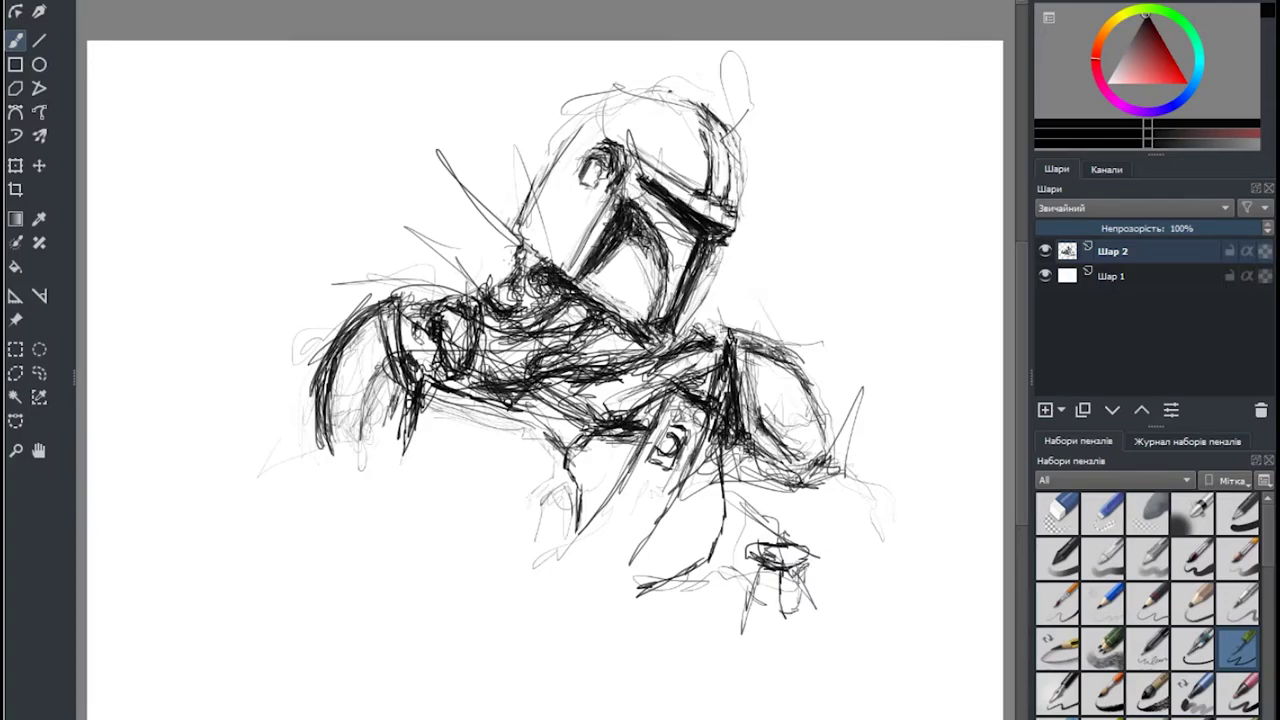
mouse_move(804, 556)
left_mouse_down()
mouse_move(778, 586)
mouse_move(806, 606)
left_mouse_up()
mouse_move(758, 566)
left_mouse_down()
mouse_move(768, 636)
mouse_move(776, 604)
mouse_move(772, 630)
mouse_move(786, 612)
left_mouse_up()
mouse_move(790, 540)
left_mouse_down()
mouse_move(895, 485)
mouse_move(910, 565)
left_mouse_up()
mouse_move(870, 515)
left_mouse_down()
mouse_move(830, 600)
mouse_move(812, 590)
left_mouse_up()
left_click_drag(798, 478, 752, 540)
mouse_move(752, 482)
left_mouse_down()
mouse_move(728, 440)
mouse_move(840, 534)
left_mouse_up()
Darken the right arm and torso and outline a tilted rectangular object.
mouse_move(728, 462)
left_mouse_down()
mouse_move(826, 530)
mouse_move(708, 546)
left_mouse_up()
left_click_drag(712, 488, 676, 560)
left_click_drag(696, 476, 640, 550)
left_click_drag(612, 526, 656, 552)
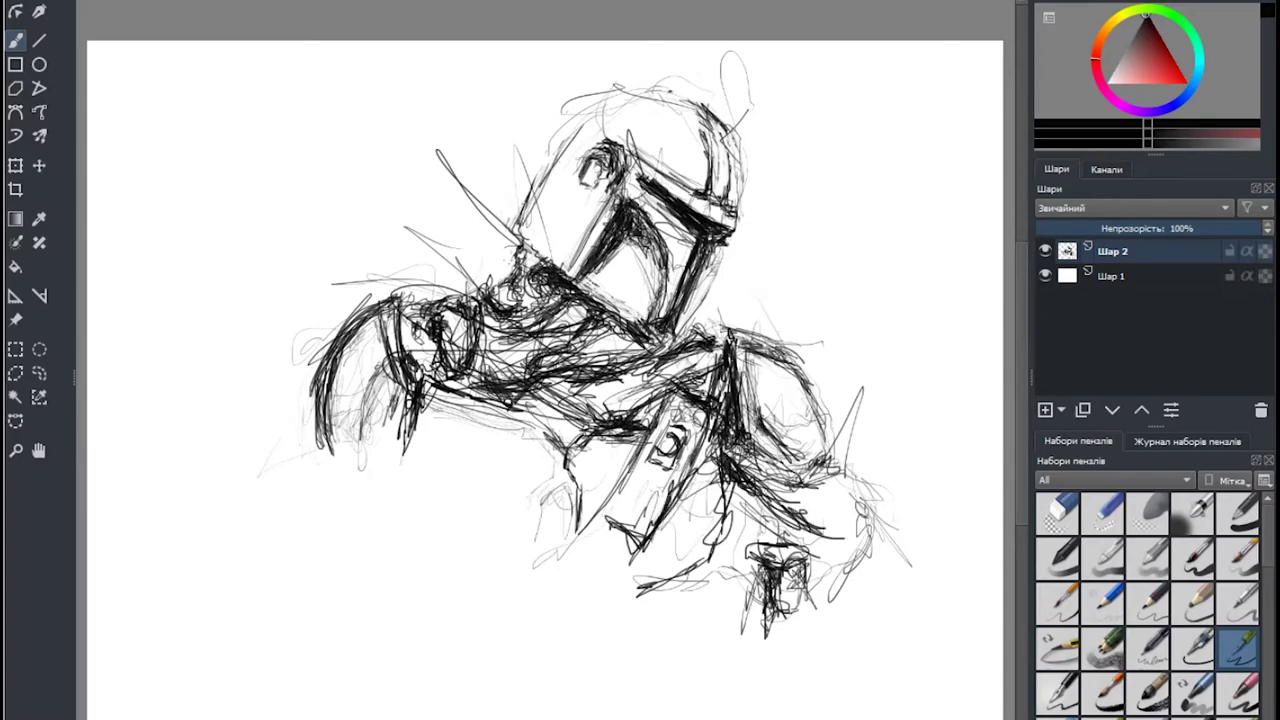
mouse_move(655, 420)
left_mouse_down()
mouse_move(608, 528)
mouse_move(612, 508)
left_mouse_up()
mouse_move(662, 412)
left_mouse_down()
mouse_move(684, 390)
mouse_move(632, 524)
left_mouse_up()
Hatch the tilted object's left edge and shade its interior.
left_click_drag(672, 468, 584, 550)
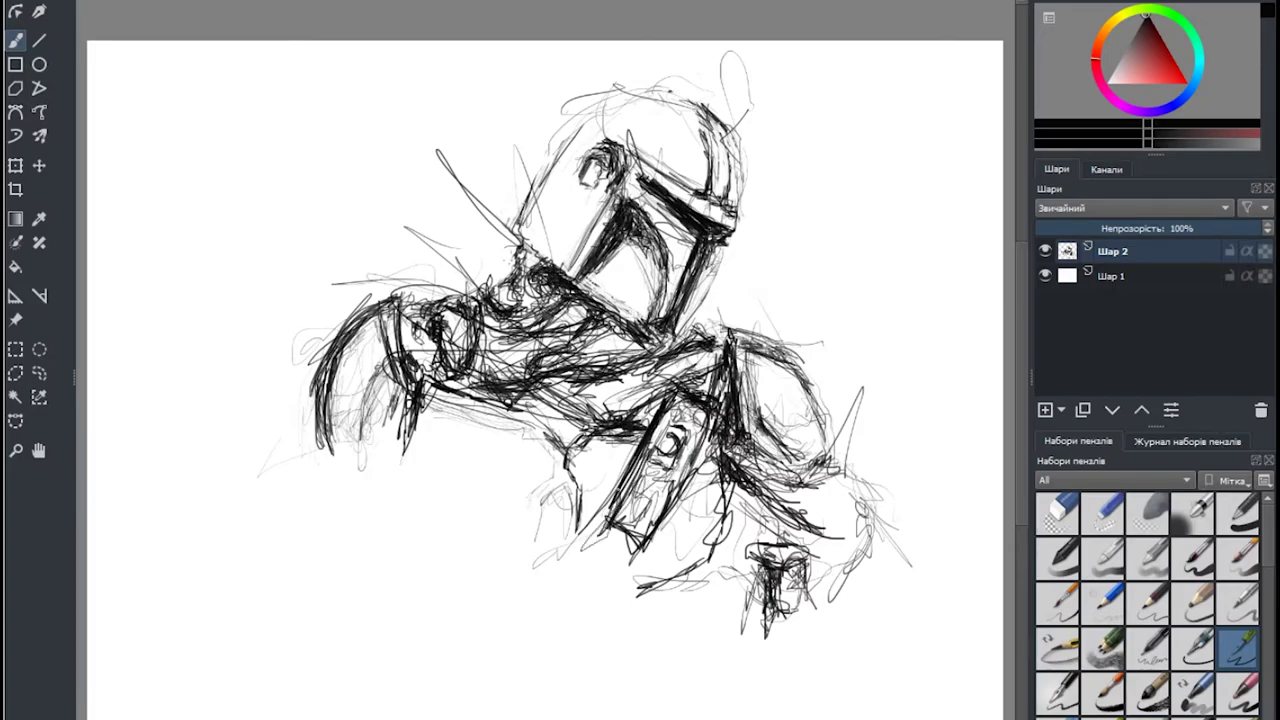
left_click_drag(634, 486, 592, 542)
left_click_drag(680, 456, 632, 526)
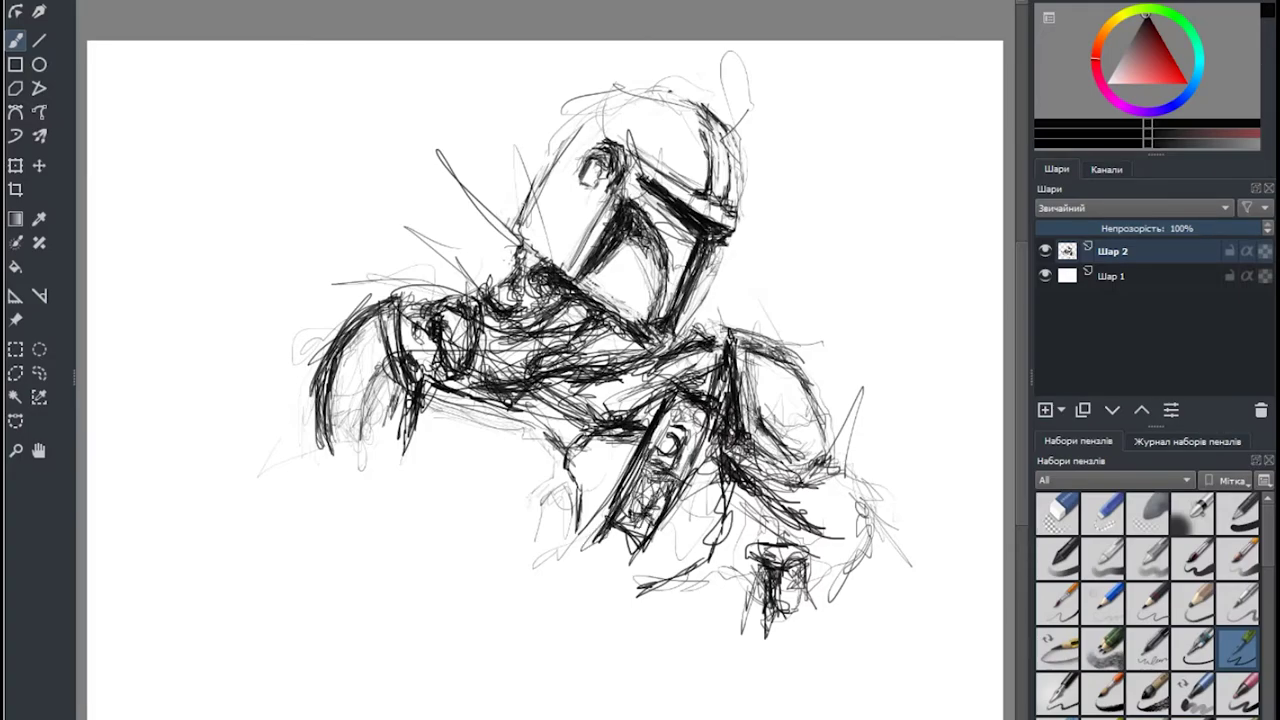
mouse_move(676, 478)
left_mouse_down()
mouse_move(648, 532)
mouse_move(628, 530)
left_mouse_up()
left_click_drag(680, 404, 642, 474)
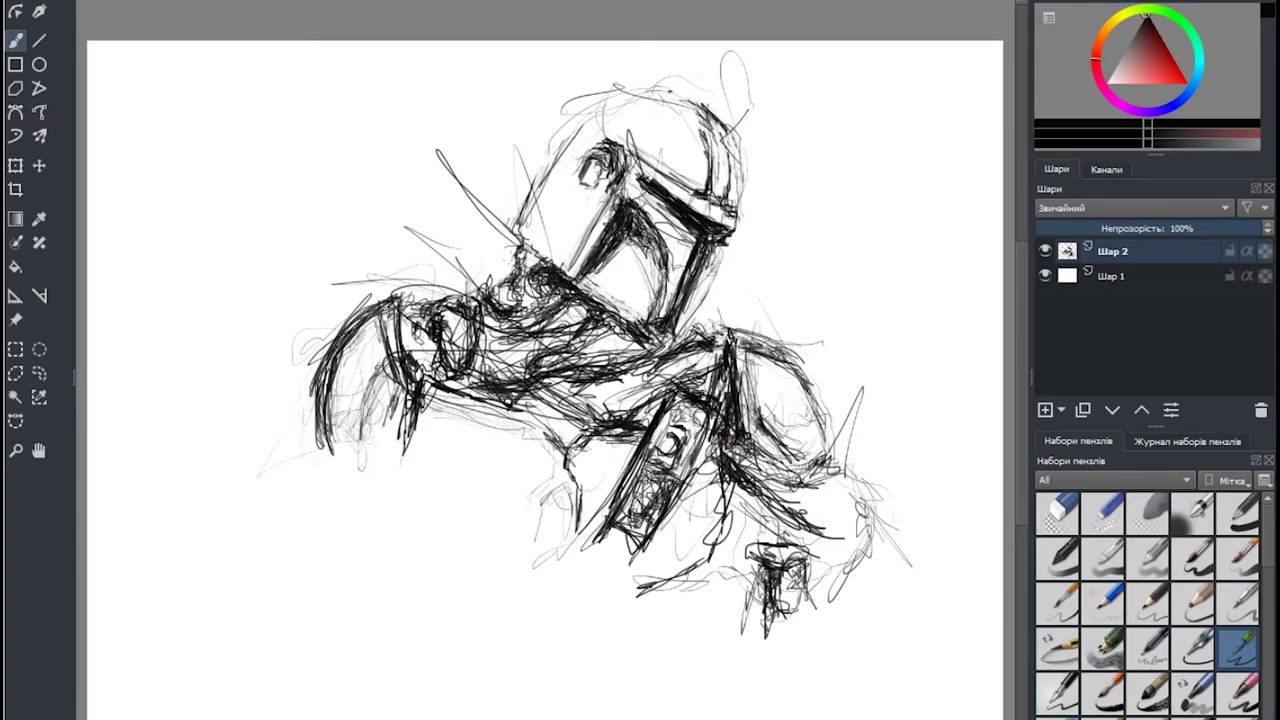
Darken the collar line below the helmet and deepen shading on the helmet's left side.
left_click_drag(720, 316, 610, 358)
mouse_move(626, 342)
left_mouse_down()
mouse_move(572, 374)
mouse_move(592, 366)
left_mouse_up()
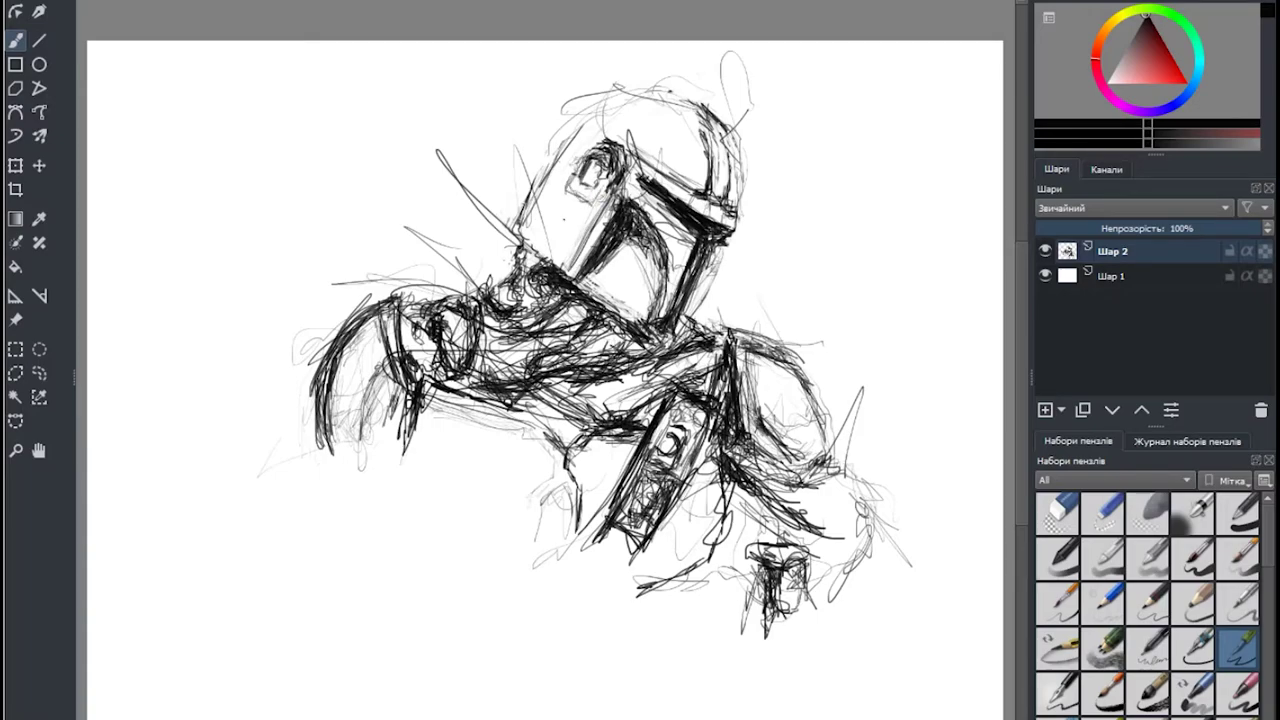
left_click_drag(580, 232, 548, 266)
left_click_drag(590, 200, 556, 264)
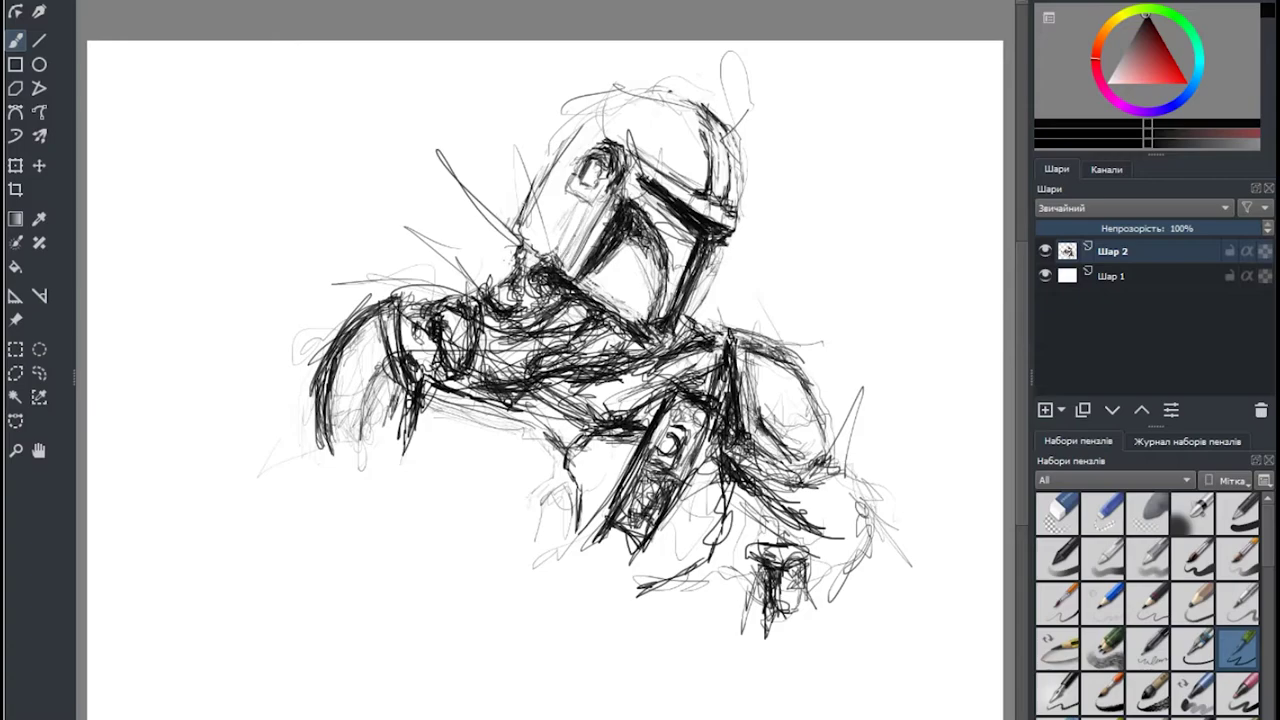
left_click_drag(586, 200, 562, 266)
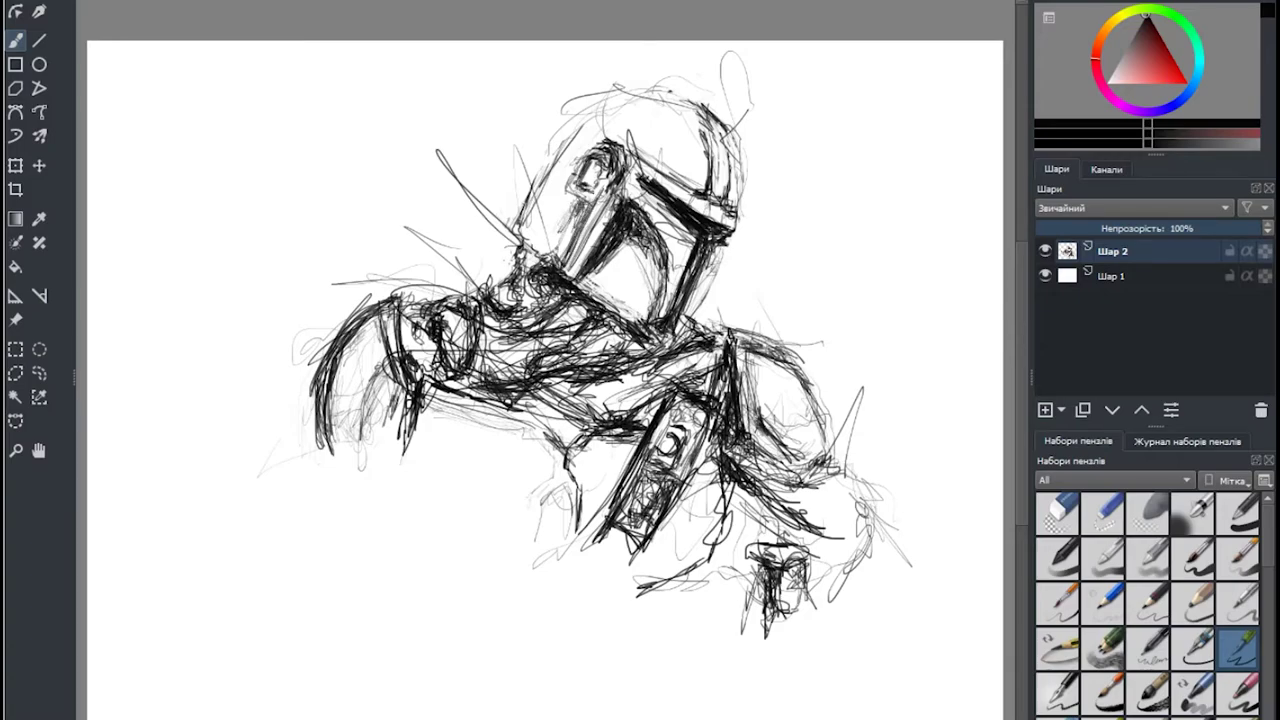
Sketch light lines along the helmet top, then darken its lower right, lower left and neck.
left_click_drag(560, 150, 650, 100)
left_click_drag(585, 64, 660, 92)
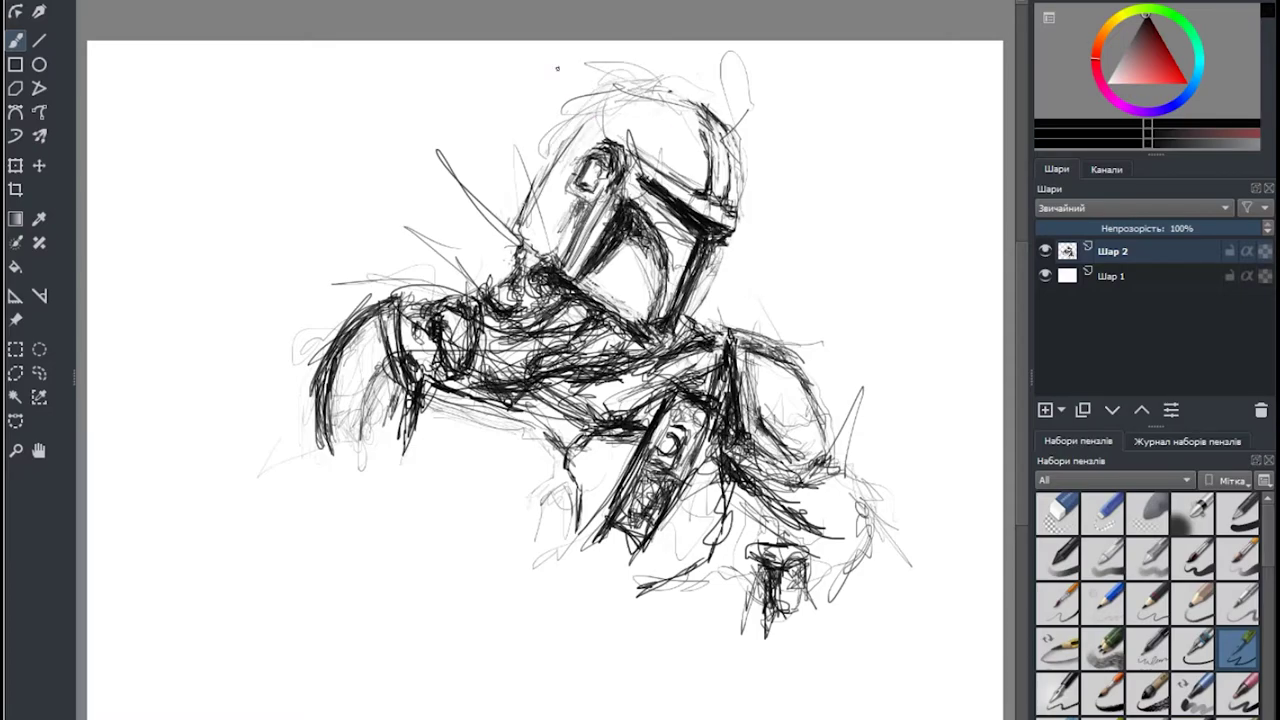
left_click_drag(722, 246, 694, 312)
left_click_drag(671, 333, 665, 345)
left_click_drag(684, 286, 670, 318)
left_click_drag(694, 266, 680, 308)
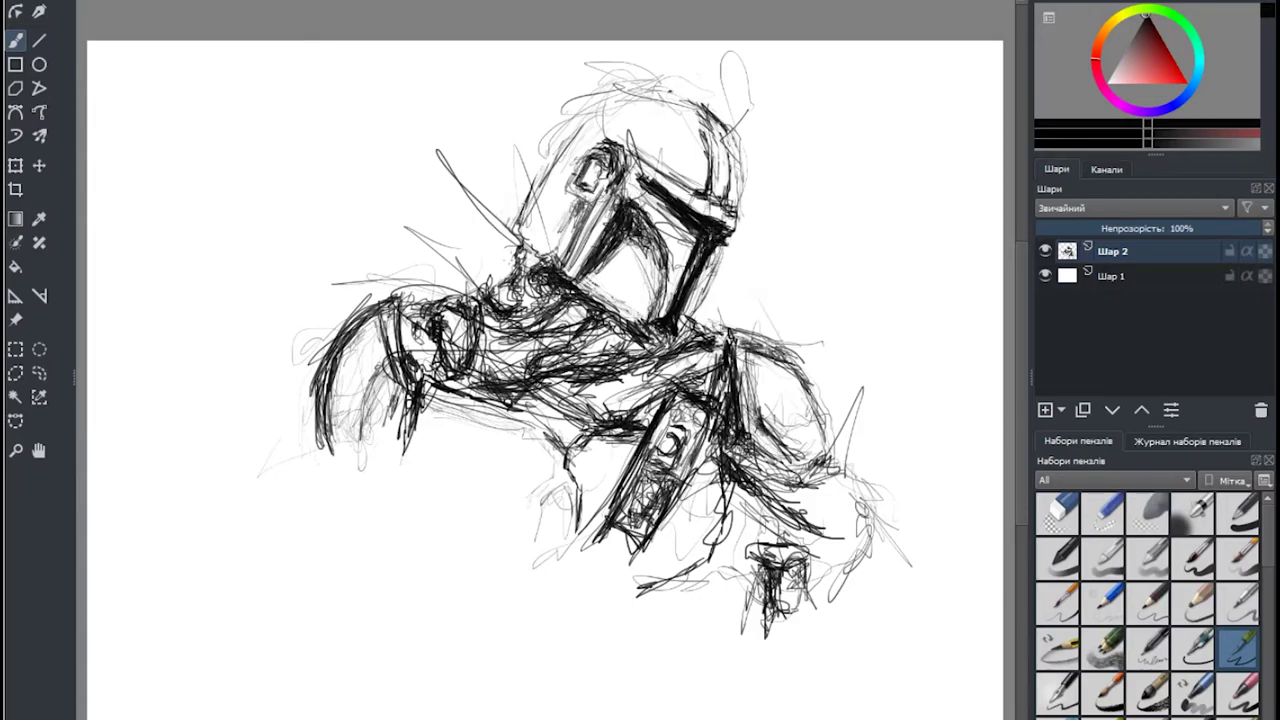
mouse_move(530, 345)
left_mouse_down()
mouse_move(580, 292)
mouse_move(570, 282)
left_mouse_up()
mouse_move(566, 326)
left_mouse_down()
mouse_move(605, 280)
mouse_move(485, 325)
mouse_move(450, 370)
mouse_move(415, 375)
mouse_move(418, 428)
left_mouse_up()
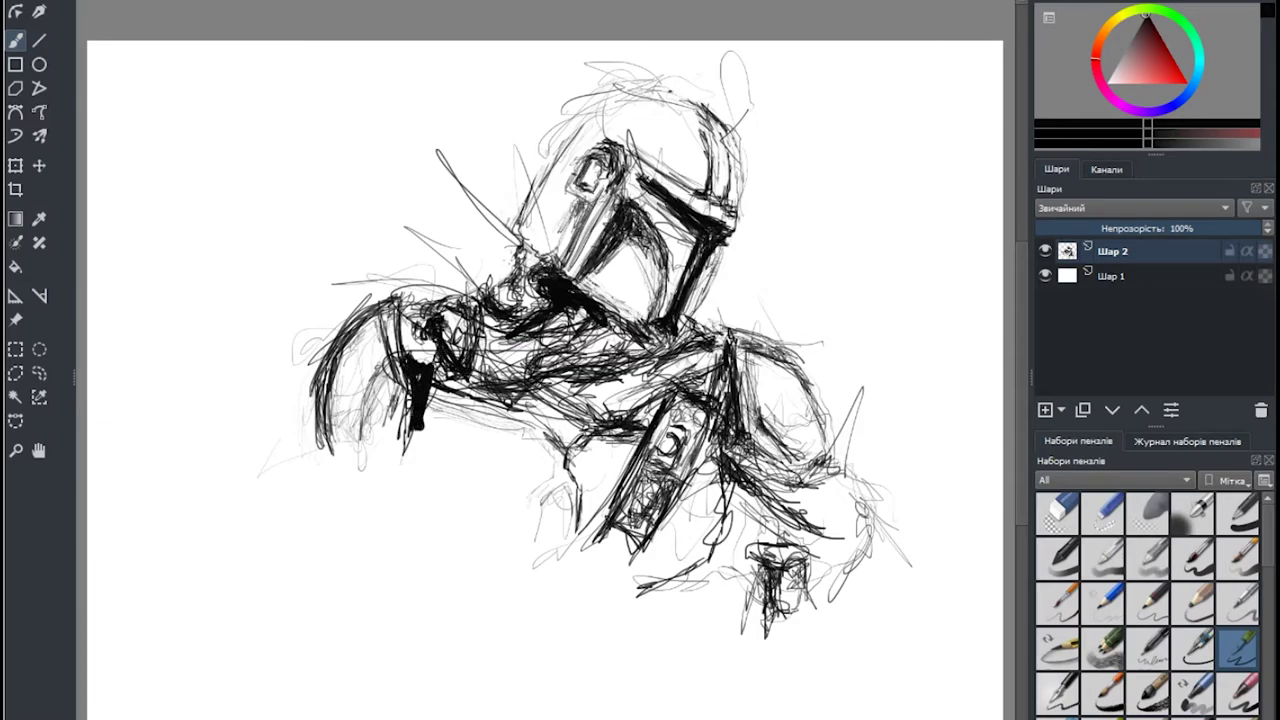
Hatch the chest plate, darken the strap's heavy end and block in a hanging shape below.
mouse_move(596, 424)
left_mouse_down()
mouse_move(666, 414)
mouse_move(672, 398)
mouse_move(712, 442)
mouse_move(680, 482)
left_mouse_up()
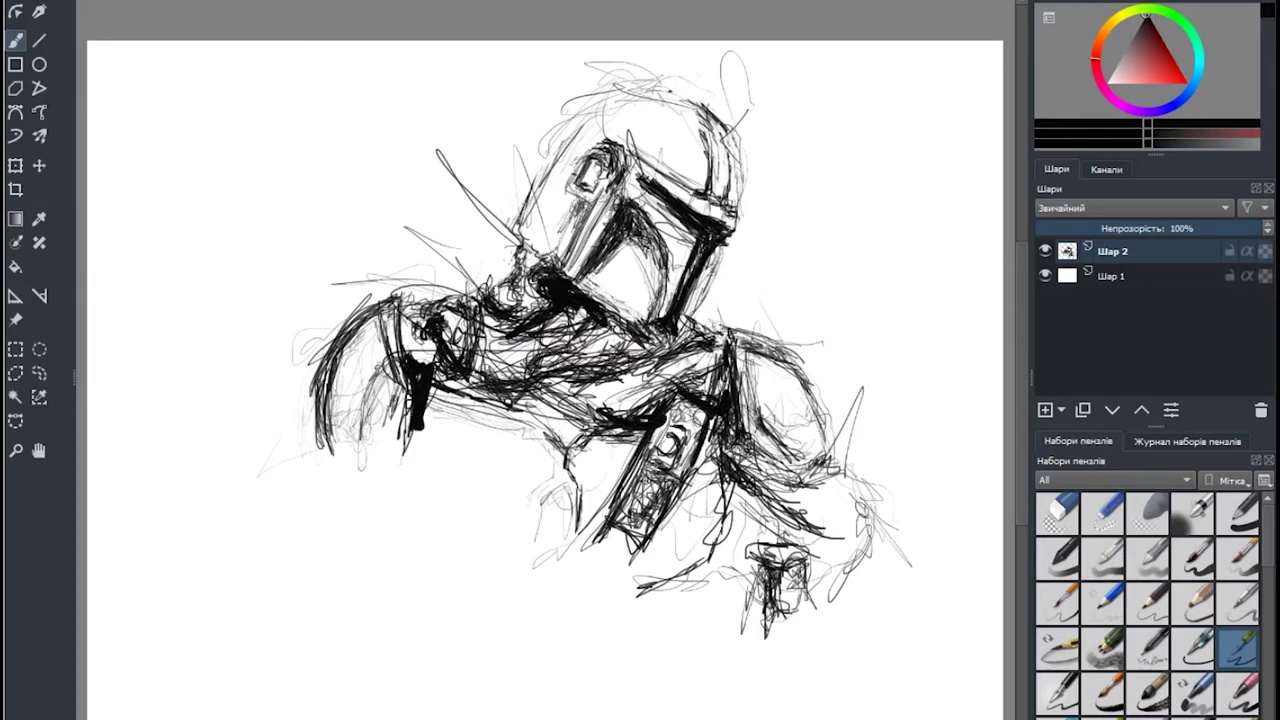
mouse_move(695, 425)
left_mouse_down()
mouse_move(660, 470)
mouse_move(660, 505)
left_mouse_up()
mouse_move(590, 560)
left_mouse_down()
mouse_move(635, 538)
mouse_move(668, 486)
mouse_move(640, 578)
left_mouse_up()
mouse_move(725, 508)
left_mouse_down()
mouse_move(770, 560)
mouse_move(690, 615)
left_mouse_up()
left_click_drag(748, 530, 700, 620)
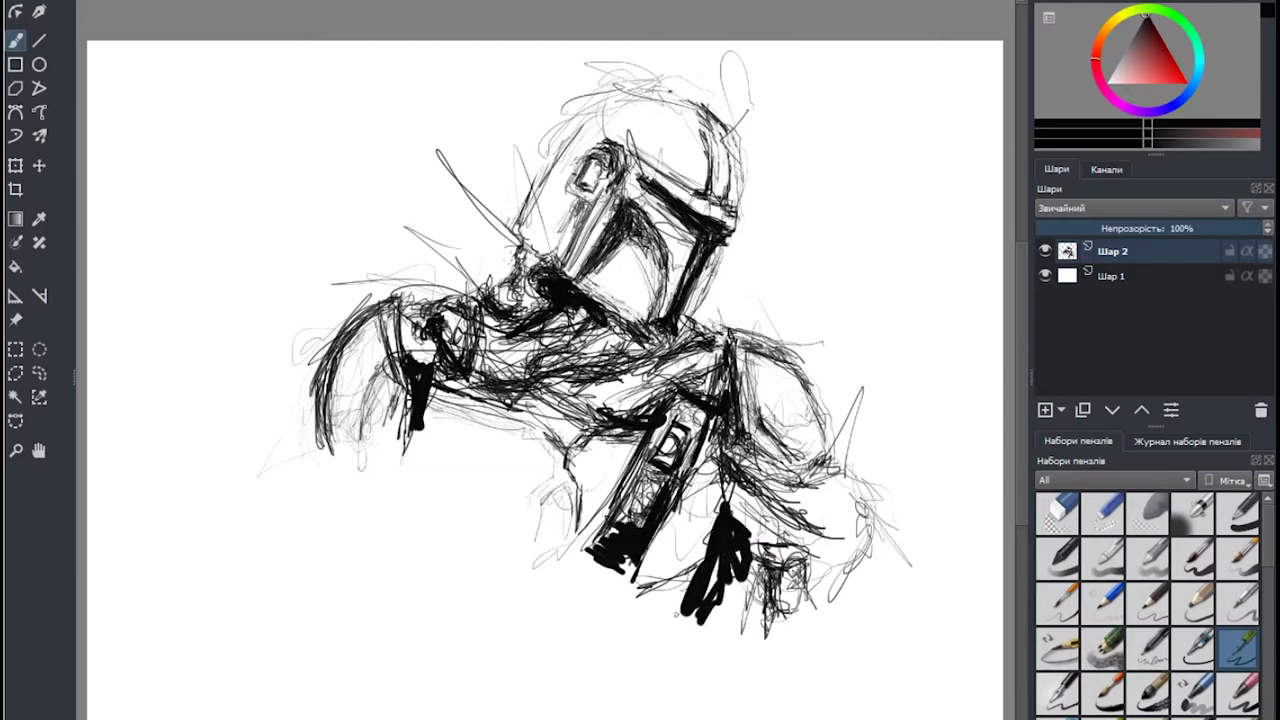
Add heavy black shading beside the strap and outline the right shoulder.
left_click_drag(718, 500, 662, 625)
left_click_drag(795, 480, 738, 535)
mouse_move(728, 412)
left_mouse_down()
mouse_move(780, 472)
mouse_move(838, 466)
left_mouse_up()
left_click_drag(746, 340, 830, 440)
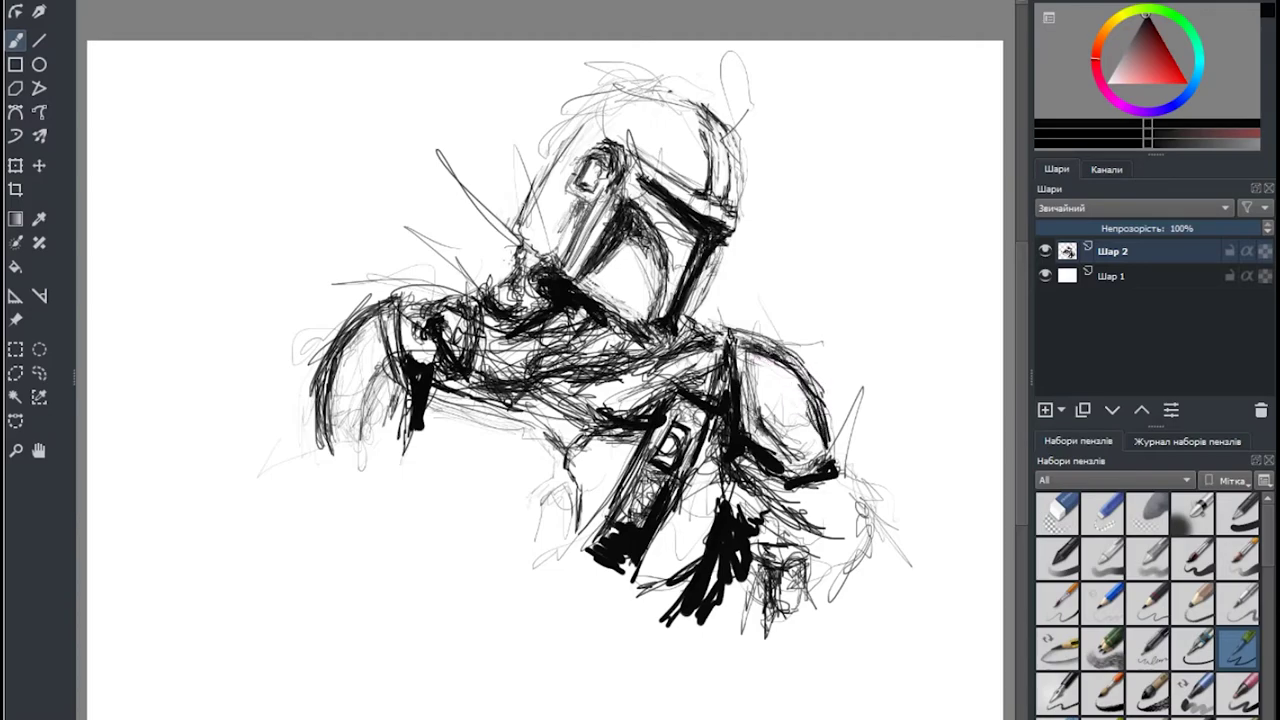
Darken the visor's left edge and band, the lower jaw edge, and the chest.
left_click_drag(650, 238, 658, 320)
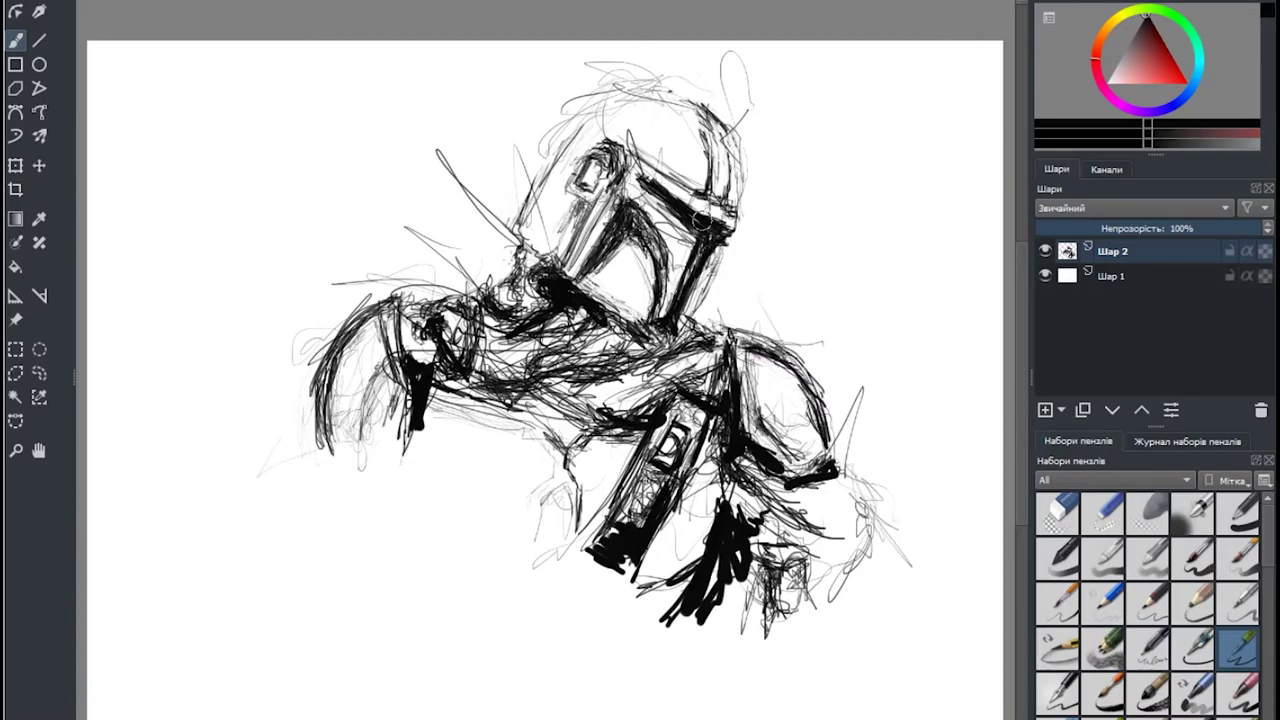
left_click_drag(642, 176, 728, 230)
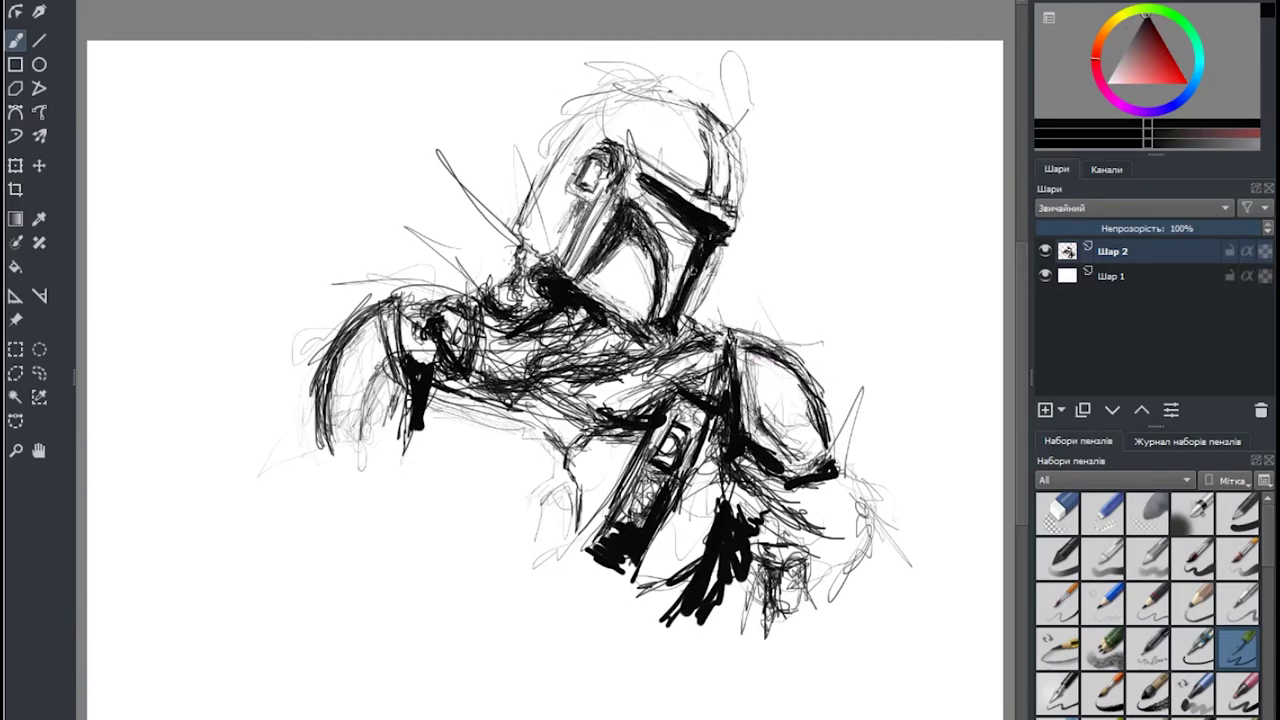
mouse_move(698, 330)
left_mouse_down()
mouse_move(662, 358)
mouse_move(586, 296)
mouse_move(664, 340)
mouse_move(518, 402)
left_mouse_up()
mouse_move(594, 384)
left_mouse_down()
mouse_move(510, 404)
mouse_move(634, 360)
mouse_move(508, 370)
mouse_move(650, 328)
left_mouse_up()
Shade the chest, left shoulder arc, left arm and collar.
left_click_drag(576, 350, 678, 338)
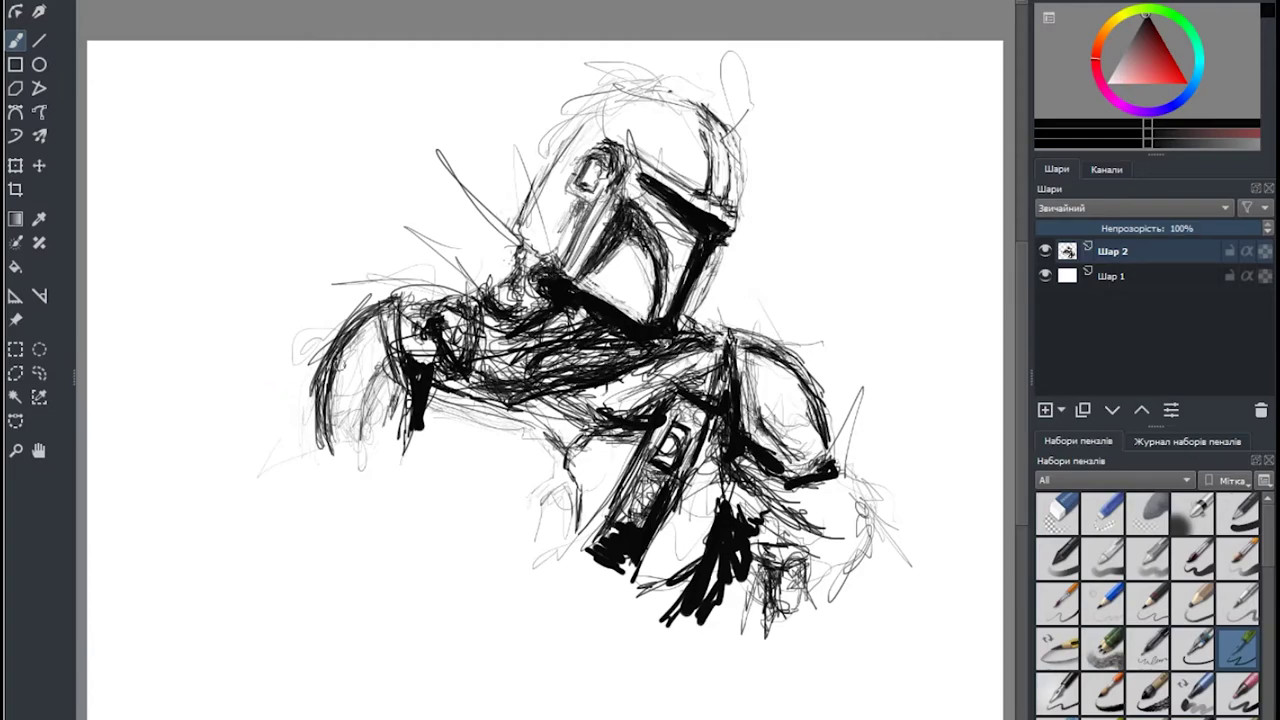
mouse_move(380, 314)
left_mouse_down()
mouse_move(330, 428)
mouse_move(374, 322)
left_mouse_up()
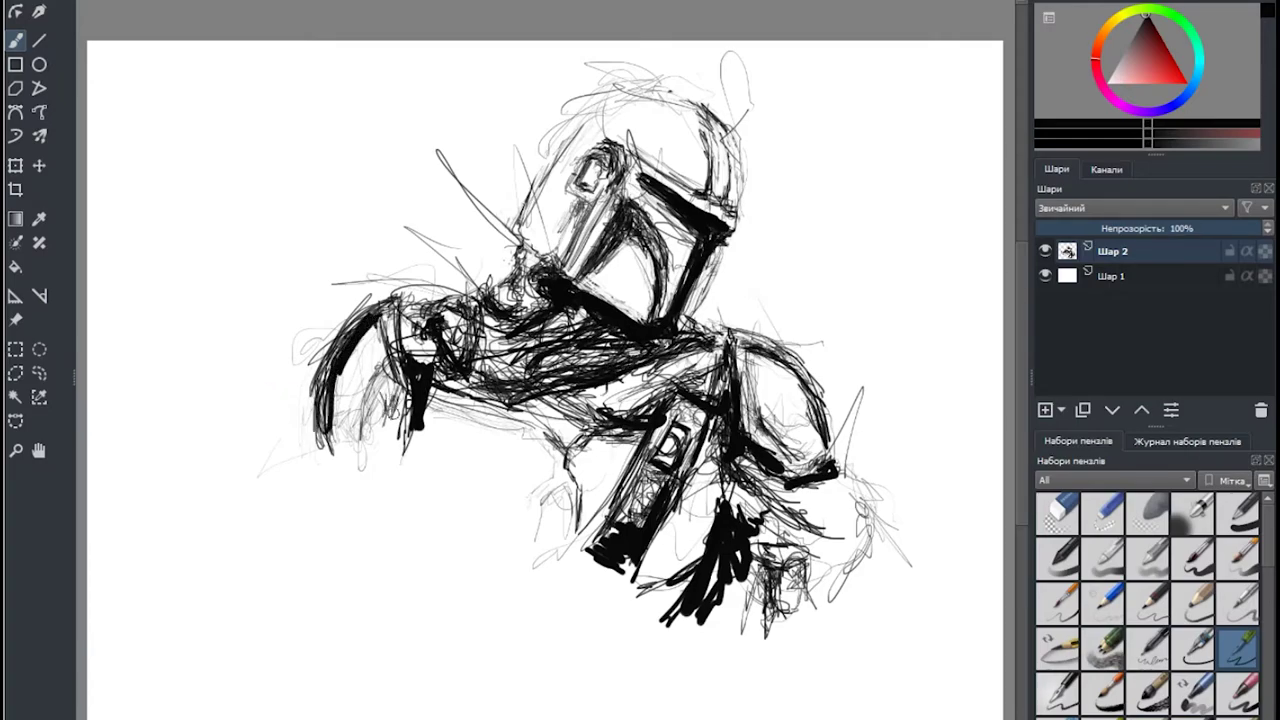
left_click_drag(404, 388, 368, 452)
mouse_move(552, 278)
left_mouse_down()
mouse_move(536, 254)
mouse_move(548, 262)
mouse_move(474, 296)
mouse_move(530, 280)
left_mouse_up()
mouse_move(486, 390)
left_mouse_down()
mouse_move(554, 348)
mouse_move(536, 384)
left_mouse_up()
mouse_move(544, 406)
left_mouse_down()
mouse_move(584, 432)
mouse_move(528, 446)
mouse_move(488, 402)
mouse_move(646, 386)
mouse_move(612, 408)
left_mouse_up()
Darken the chest and belt area and scribble shading on the left shoulder collar.
left_click_drag(620, 378, 690, 368)
mouse_move(626, 400)
left_mouse_down()
mouse_move(720, 350)
mouse_move(720, 372)
left_mouse_up()
left_click_drag(600, 438, 614, 428)
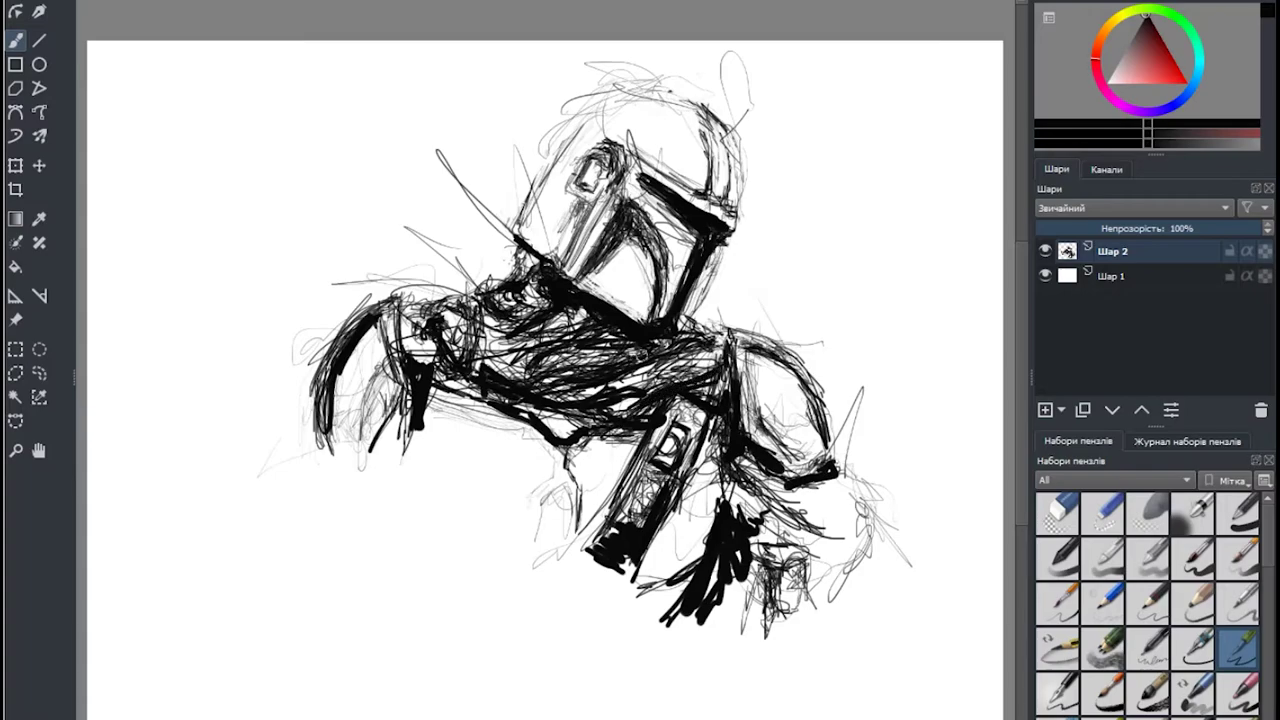
mouse_move(456, 300)
left_mouse_down()
mouse_move(478, 356)
mouse_move(500, 372)
left_mouse_up()
left_click_drag(466, 330, 494, 374)
mouse_move(438, 306)
left_mouse_down()
mouse_move(468, 326)
mouse_move(440, 338)
left_mouse_up()
left_click_drag(434, 336, 426, 342)
Darken the lower chest edge and left arm, then sketch a hand below the chest.
left_click_drag(514, 405, 570, 438)
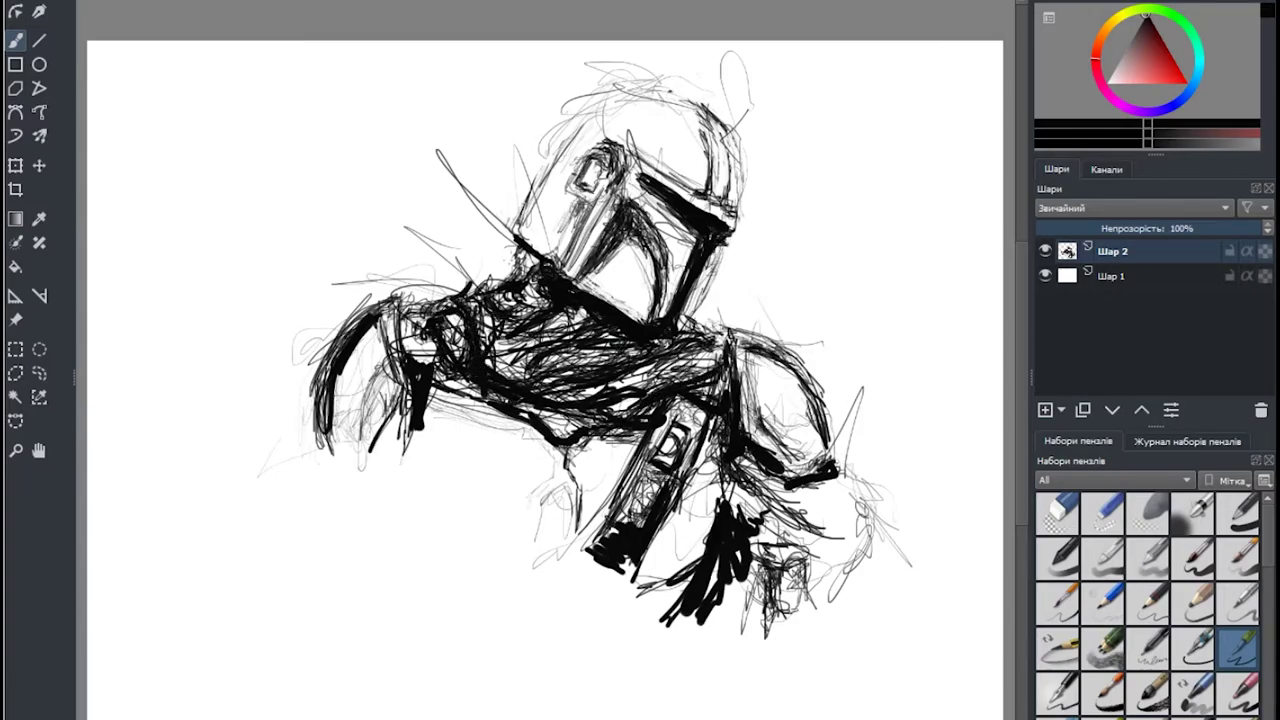
mouse_move(494, 338)
left_mouse_down()
mouse_move(516, 382)
mouse_move(556, 350)
mouse_move(622, 336)
mouse_move(520, 348)
left_mouse_up()
left_click_drag(400, 410, 382, 446)
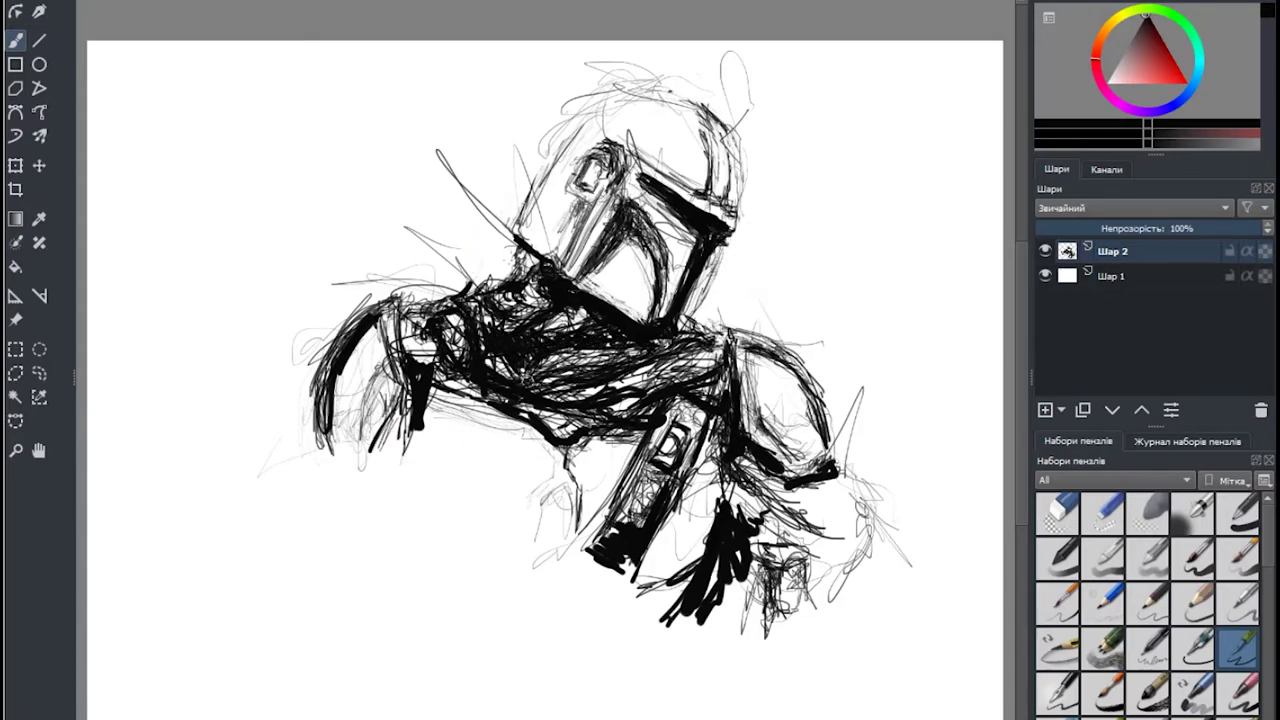
mouse_move(536, 482)
left_mouse_down()
mouse_move(528, 556)
mouse_move(566, 538)
mouse_move(570, 516)
left_mouse_up()
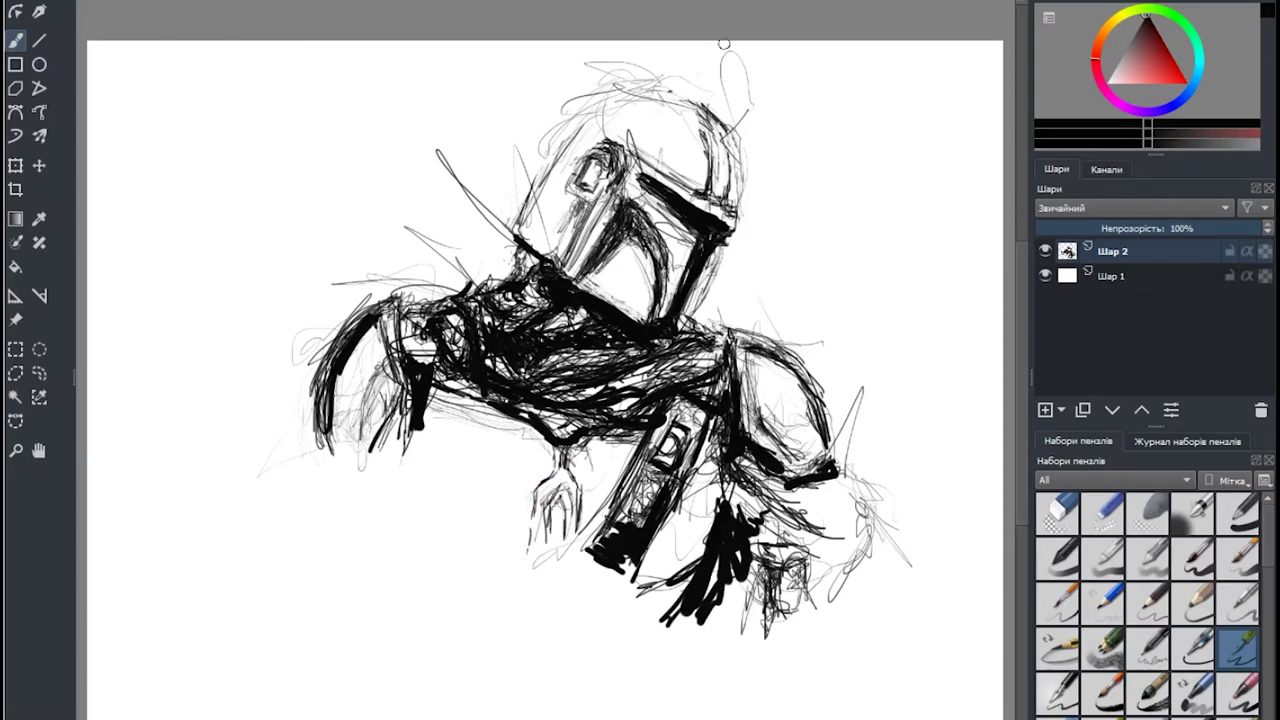
Add thin pencil lines beside the sketched hand and fill the helmet top with thin strokes.
left_click_drag(590, 470, 590, 554)
left_click_drag(690, 480, 700, 534)
left_click_drag(702, 446, 704, 508)
left_click_drag(640, 114, 650, 166)
mouse_move(638, 150)
left_mouse_down()
mouse_move(676, 132)
mouse_move(696, 188)
left_mouse_up()
left_click_drag(626, 160, 686, 136)
mouse_move(598, 124)
left_mouse_down()
mouse_move(668, 86)
mouse_move(664, 100)
mouse_move(722, 80)
left_mouse_up()
mouse_move(628, 102)
left_mouse_down()
mouse_move(570, 150)
mouse_move(606, 143)
left_mouse_up()
Darken the helmet's upper-left and left face edge with heavier strokes.
left_click_drag(610, 148, 602, 174)
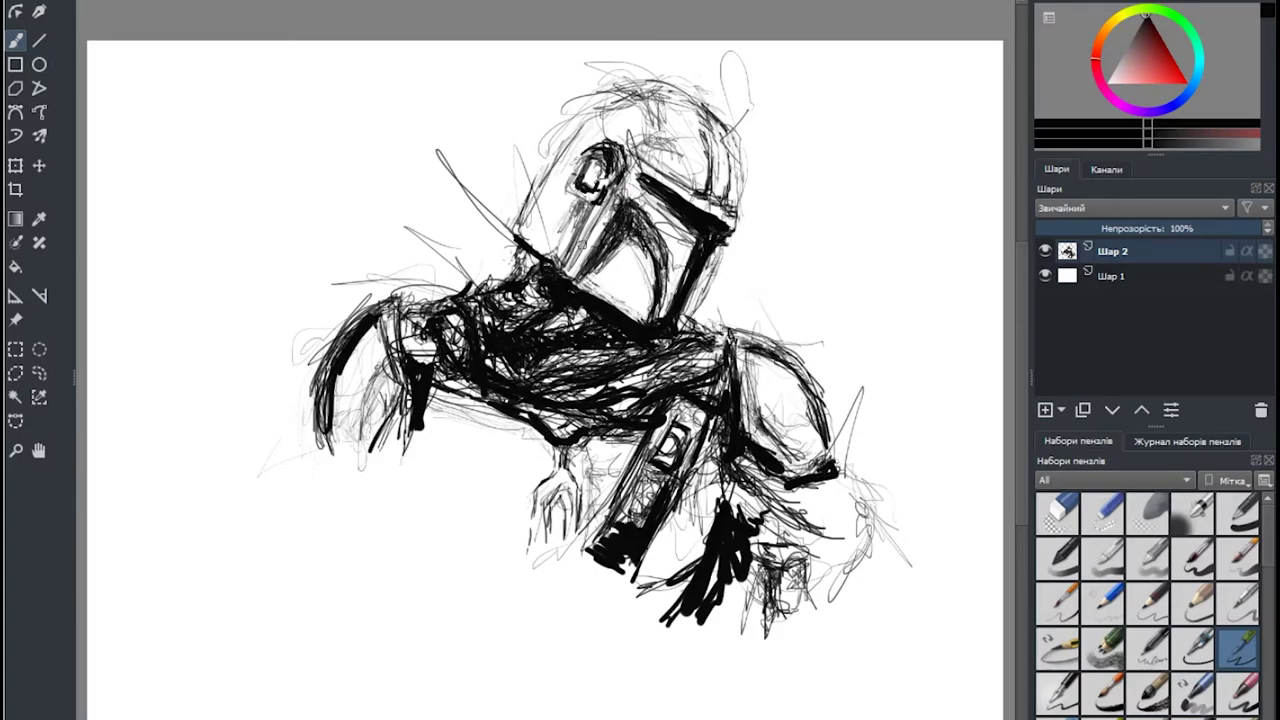
mouse_move(582, 244)
left_mouse_down()
mouse_move(592, 206)
mouse_move(574, 260)
left_mouse_up()
mouse_move(580, 202)
left_mouse_down()
mouse_move(558, 258)
mouse_move(570, 236)
left_mouse_up()
left_click_drag(576, 202, 556, 262)
left_click_drag(624, 226, 598, 256)
left_click_drag(612, 218, 584, 284)
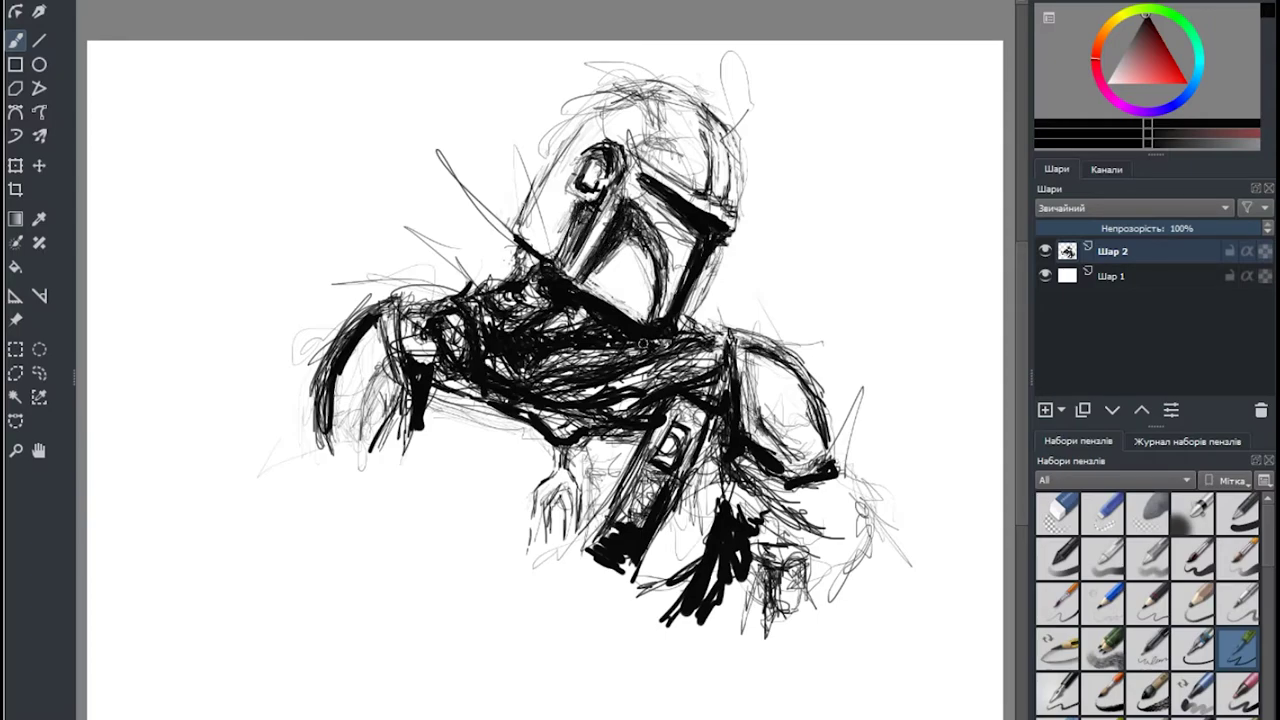
Sketch loose strokes around both of the Mandalorian's shoulders.
left_click_drag(426, 236, 390, 308)
left_click_drag(316, 366, 234, 428)
left_click_drag(462, 226, 420, 286)
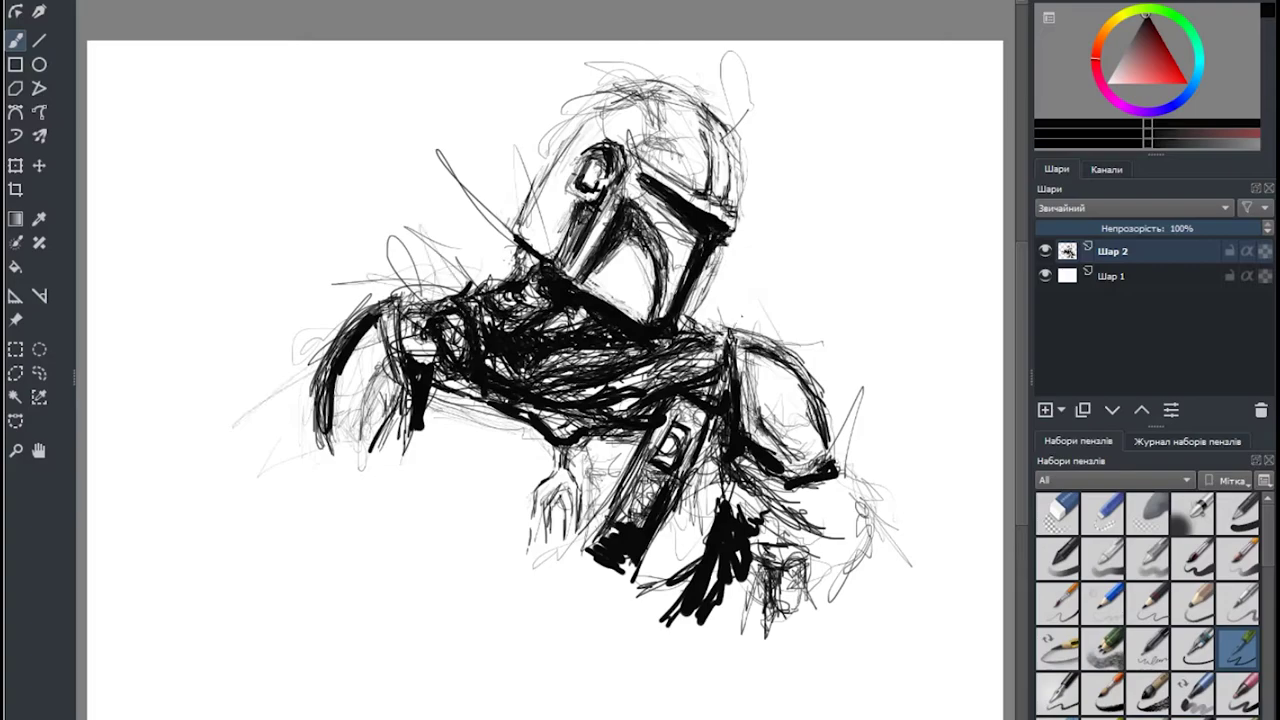
left_click_drag(692, 290, 798, 322)
left_click_drag(552, 218, 508, 268)
Add a faint loop atop the helmet, light face hatching and a darker visor stroke.
left_click_drag(690, 100, 748, 104)
left_click_drag(564, 142, 514, 148)
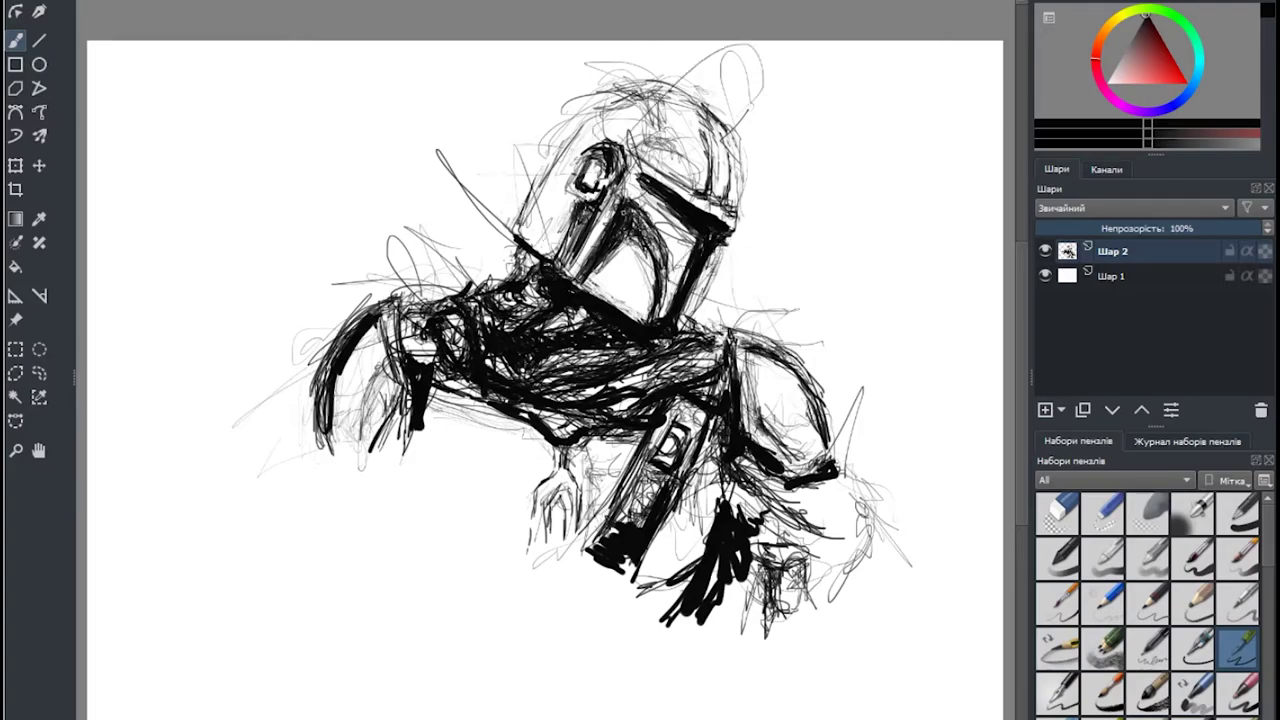
mouse_move(640, 258)
left_mouse_down()
mouse_move(616, 306)
mouse_move(598, 294)
mouse_move(626, 282)
left_mouse_up()
left_click_drag(670, 200, 650, 230)
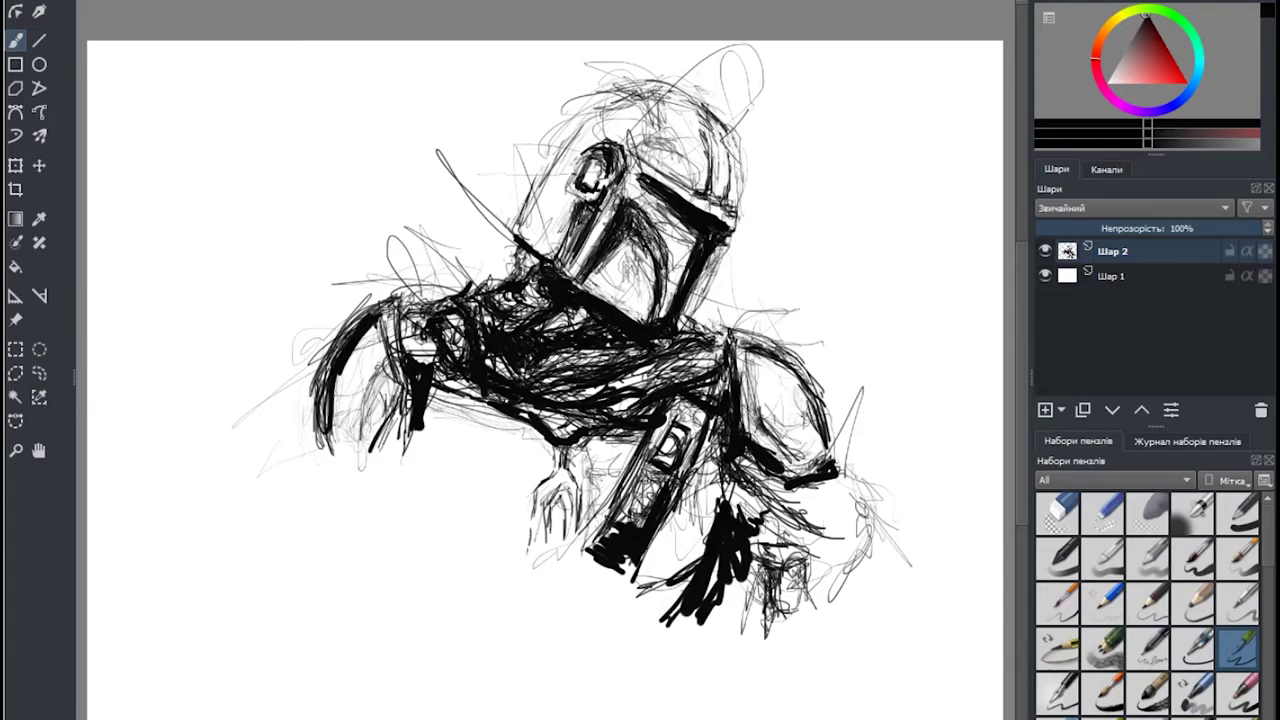
Mark the right shoulder and scribble strokes right of the lower arm and below the figure.
mouse_move(778, 402)
left_mouse_down()
mouse_move(818, 468)
mouse_move(818, 446)
left_mouse_up()
mouse_move(880, 482)
left_mouse_down()
mouse_move(846, 546)
mouse_move(788, 550)
left_mouse_up()
left_click_drag(798, 482, 750, 534)
left_click_drag(758, 514, 796, 542)
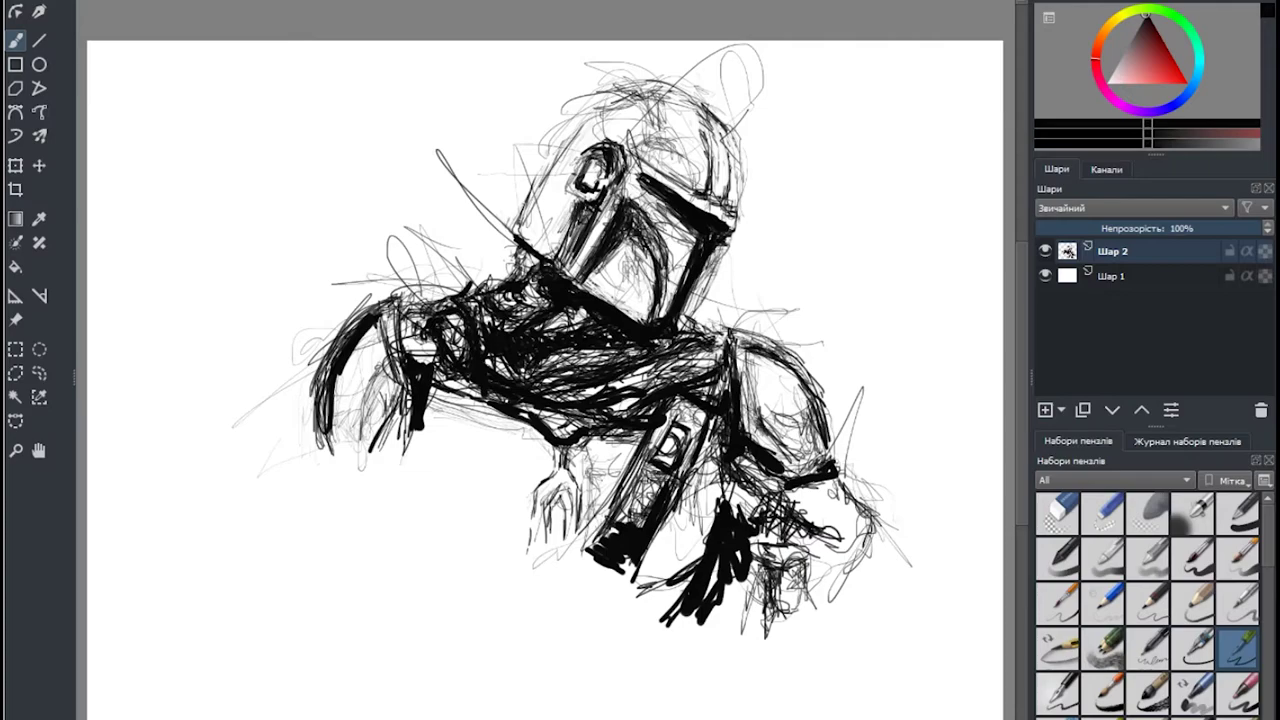
mouse_move(690, 575)
left_mouse_down()
mouse_move(630, 610)
mouse_move(590, 675)
mouse_move(710, 690)
mouse_move(665, 598)
mouse_move(580, 648)
left_mouse_up()
Add a zigzag and short hatching at the lower left, then outline the left hand.
mouse_move(592, 532)
left_mouse_down()
mouse_move(568, 570)
mouse_move(610, 620)
left_mouse_up()
mouse_move(555, 580)
left_mouse_down()
mouse_move(600, 625)
mouse_move(630, 598)
mouse_move(565, 592)
mouse_move(540, 642)
left_mouse_up()
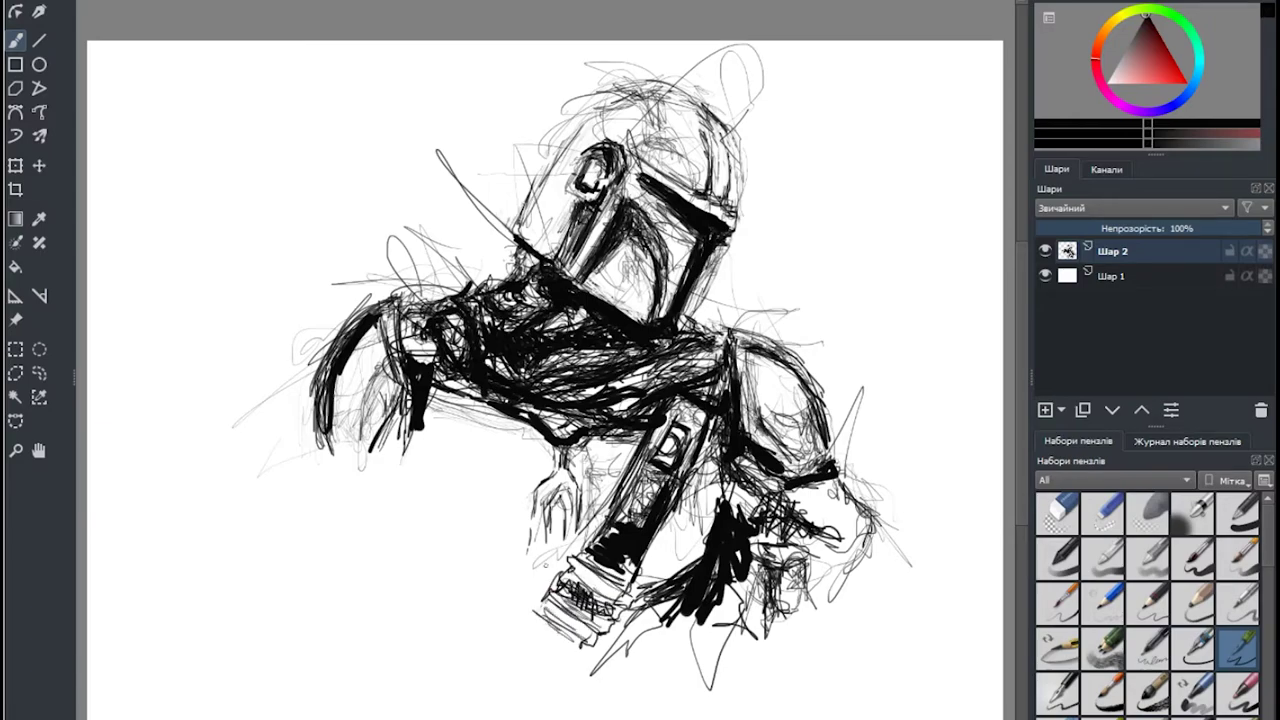
left_click_drag(544, 542, 556, 566)
mouse_move(550, 505)
left_mouse_down()
mouse_move(545, 558)
mouse_move(576, 542)
mouse_move(542, 560)
left_mouse_up()
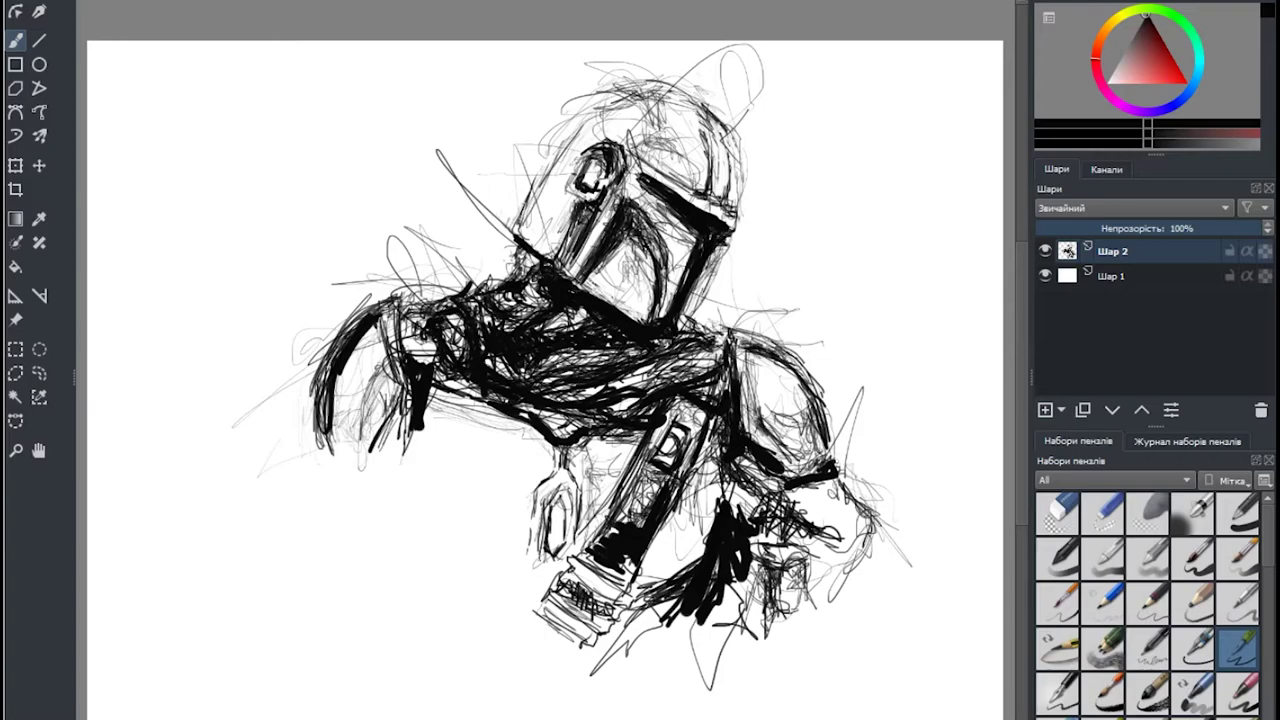
Sketch and darken light strokes left of and above the strap.
left_click_drag(536, 488, 540, 575)
left_click_drag(490, 415, 545, 460)
left_click_drag(470, 450, 540, 510)
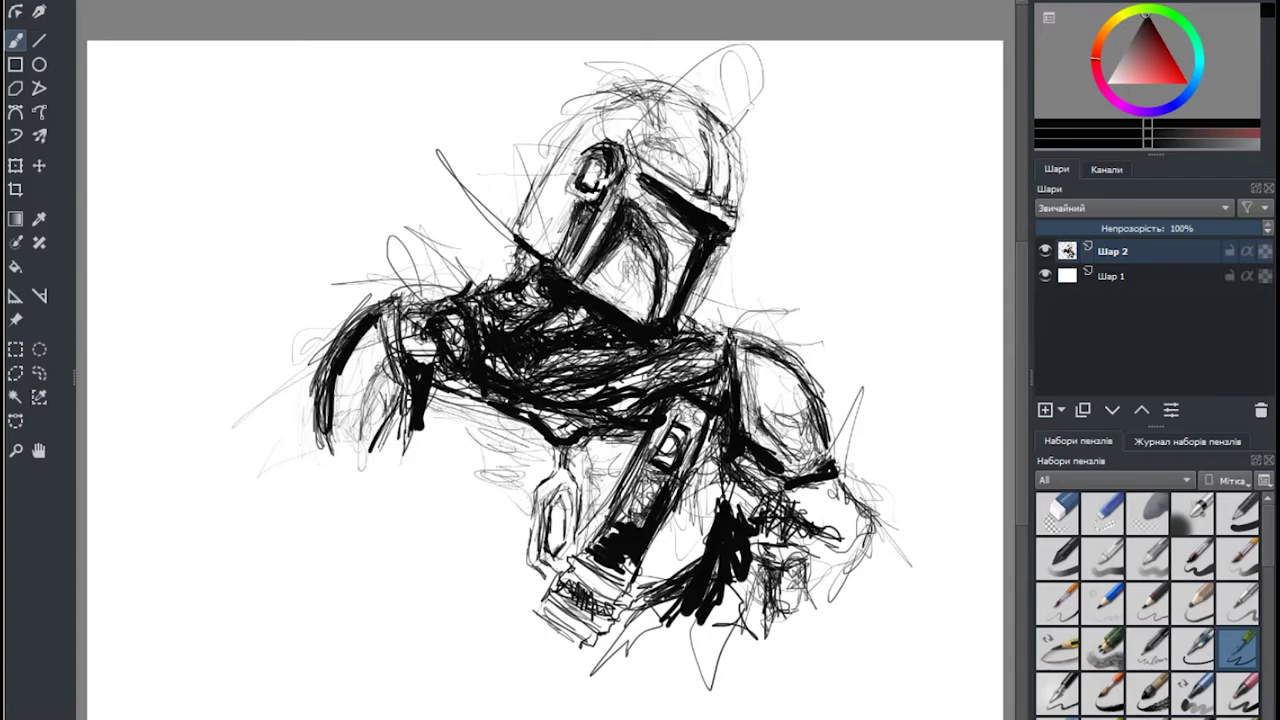
left_click_drag(460, 410, 530, 438)
left_click_drag(416, 428, 462, 494)
left_click_drag(434, 390, 430, 470)
mouse_move(482, 408)
left_mouse_down()
mouse_move(548, 444)
mouse_move(574, 510)
left_mouse_up()
mouse_move(500, 430)
left_mouse_down()
mouse_move(518, 500)
mouse_move(544, 492)
mouse_move(532, 490)
left_mouse_up()
mouse_move(518, 406)
left_mouse_down()
mouse_move(576, 436)
mouse_move(598, 394)
left_mouse_up()
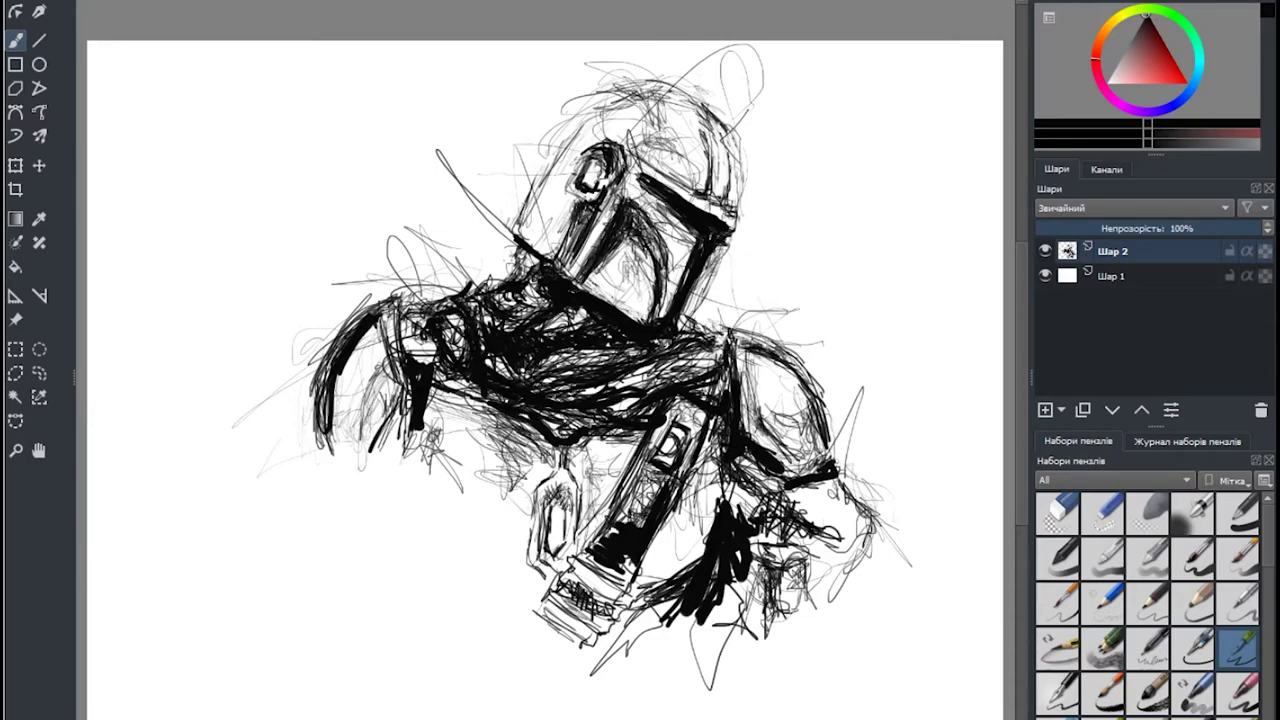
Hatch shading across the chest below the helmet.
mouse_move(526, 368)
left_mouse_down()
mouse_move(500, 380)
mouse_move(556, 384)
left_mouse_up()
mouse_move(508, 302)
left_mouse_down()
mouse_move(578, 334)
mouse_move(596, 310)
mouse_move(598, 326)
mouse_move(576, 322)
left_mouse_up()
left_click_drag(624, 346, 672, 360)
mouse_move(552, 356)
left_mouse_down()
mouse_move(668, 388)
mouse_move(720, 362)
left_mouse_up()
Scribble shading over the right arm and shoulder.
mouse_move(702, 414)
left_mouse_down()
mouse_move(720, 498)
mouse_move(868, 516)
left_mouse_up()
left_click_drag(820, 504, 928, 544)
left_click_drag(730, 486, 794, 530)
left_click_drag(736, 458, 830, 538)
mouse_move(770, 474)
left_mouse_down()
mouse_move(858, 500)
mouse_move(832, 524)
left_mouse_up()
mouse_move(724, 570)
left_mouse_down()
mouse_move(760, 616)
mouse_move(806, 636)
mouse_move(770, 600)
mouse_move(772, 620)
left_mouse_up()
Add long and zigzag strokes down the lower right arm.
mouse_move(752, 540)
left_mouse_down()
mouse_move(778, 570)
mouse_move(808, 566)
left_mouse_up()
left_click_drag(772, 564, 816, 630)
left_click_drag(806, 542, 856, 628)
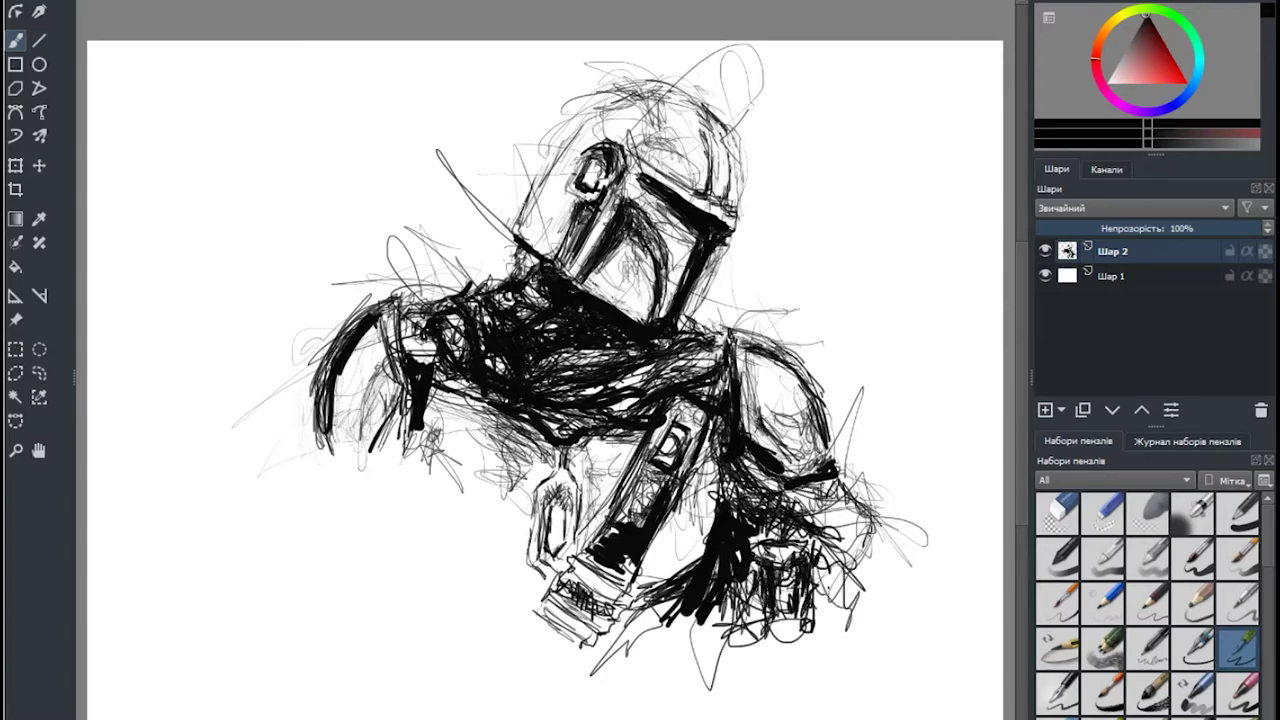
left_click_drag(828, 580, 876, 716)
left_click_drag(806, 536, 820, 568)
left_click_drag(752, 530, 778, 554)
left_click_drag(866, 540, 932, 540)
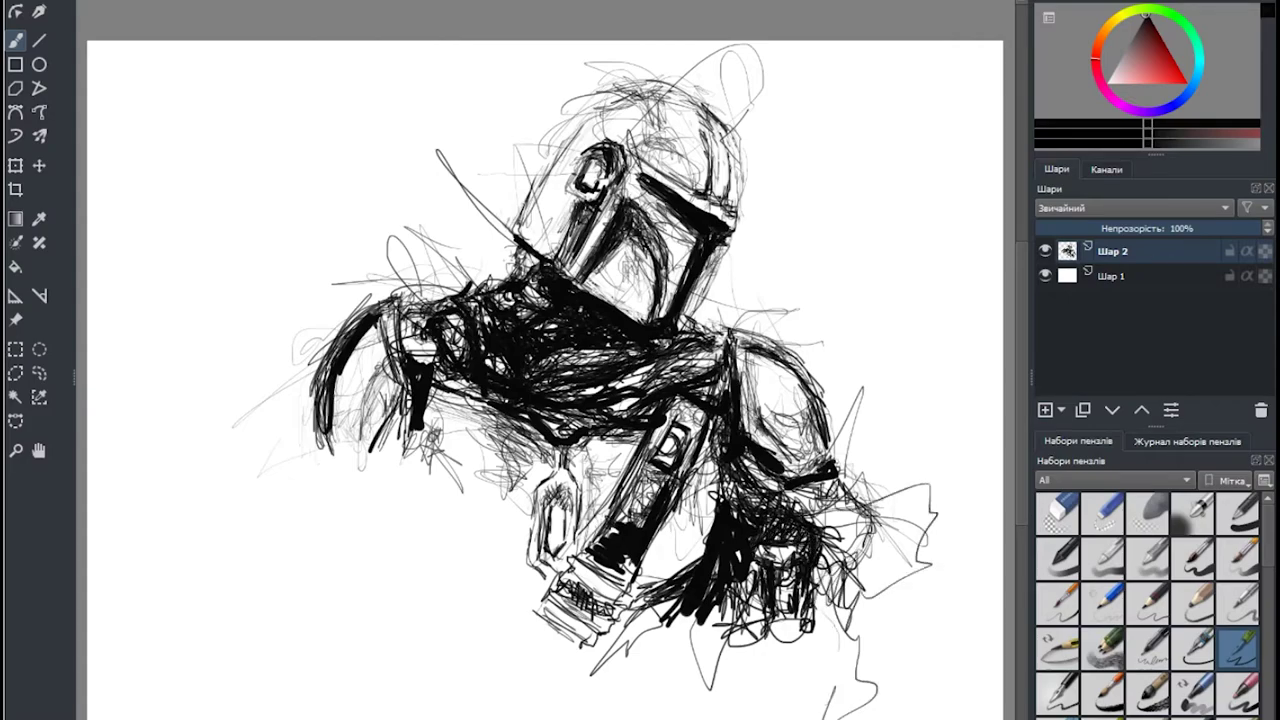
left_click_drag(812, 570, 826, 602)
Darken the lower right arm with dense strokes.
left_click_drag(730, 600, 808, 645)
left_click_drag(748, 555, 764, 628)
left_click_drag(726, 588, 748, 620)
left_click_drag(700, 545, 672, 615)
left_click_drag(694, 610, 640, 652)
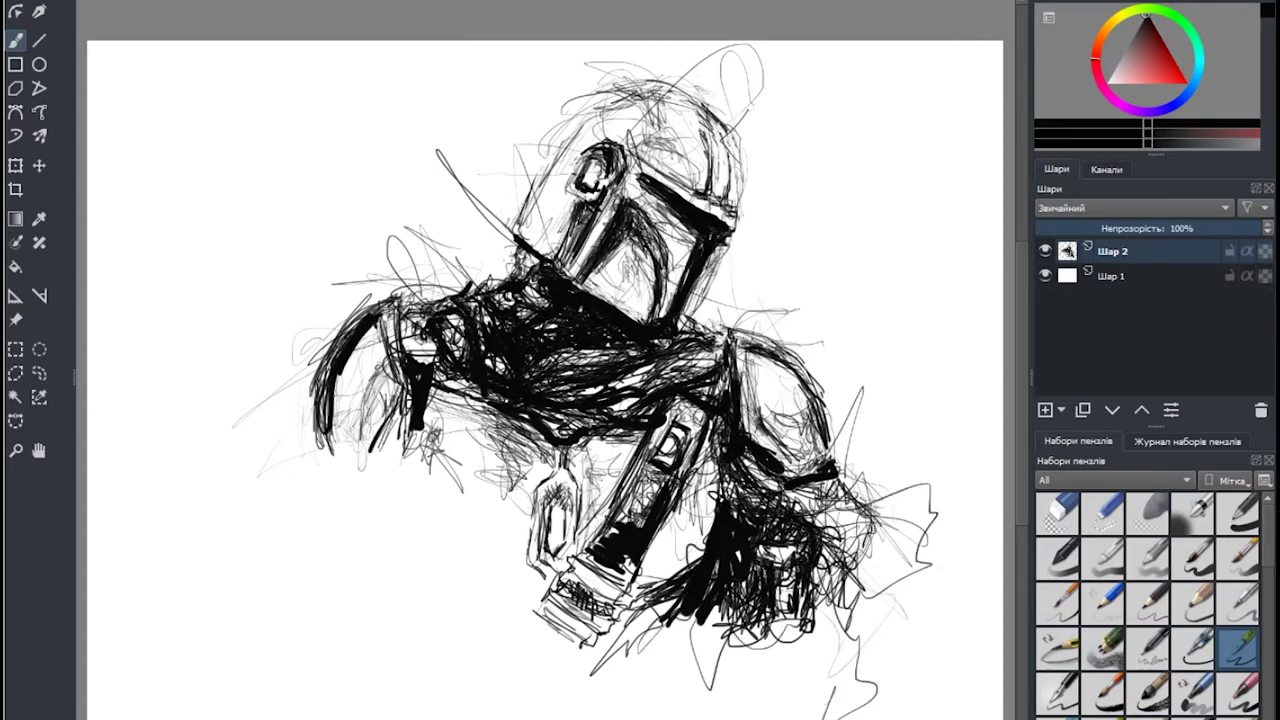
Shade under the left arm with long strokes sweeping toward the lower left.
mouse_move(342, 444)
left_mouse_down()
mouse_move(406, 430)
mouse_move(346, 460)
mouse_move(368, 438)
left_mouse_up()
left_click_drag(382, 428, 546, 500)
mouse_move(458, 462)
left_mouse_down()
mouse_move(558, 502)
mouse_move(410, 432)
mouse_move(292, 470)
mouse_move(222, 472)
left_mouse_up()
left_click_drag(458, 488, 570, 510)
mouse_move(458, 488)
left_mouse_down()
mouse_move(508, 498)
mouse_move(460, 530)
mouse_move(500, 490)
mouse_move(412, 440)
mouse_move(224, 478)
mouse_move(320, 492)
mouse_move(310, 522)
mouse_move(324, 518)
mouse_move(266, 512)
mouse_move(194, 476)
mouse_move(176, 490)
left_mouse_up()
Extend the arm outline into a point and refine Grogu's left ear edge.
mouse_move(180, 492)
left_mouse_down()
mouse_move(256, 494)
mouse_move(298, 516)
mouse_move(322, 486)
mouse_move(252, 502)
mouse_move(212, 486)
left_mouse_up()
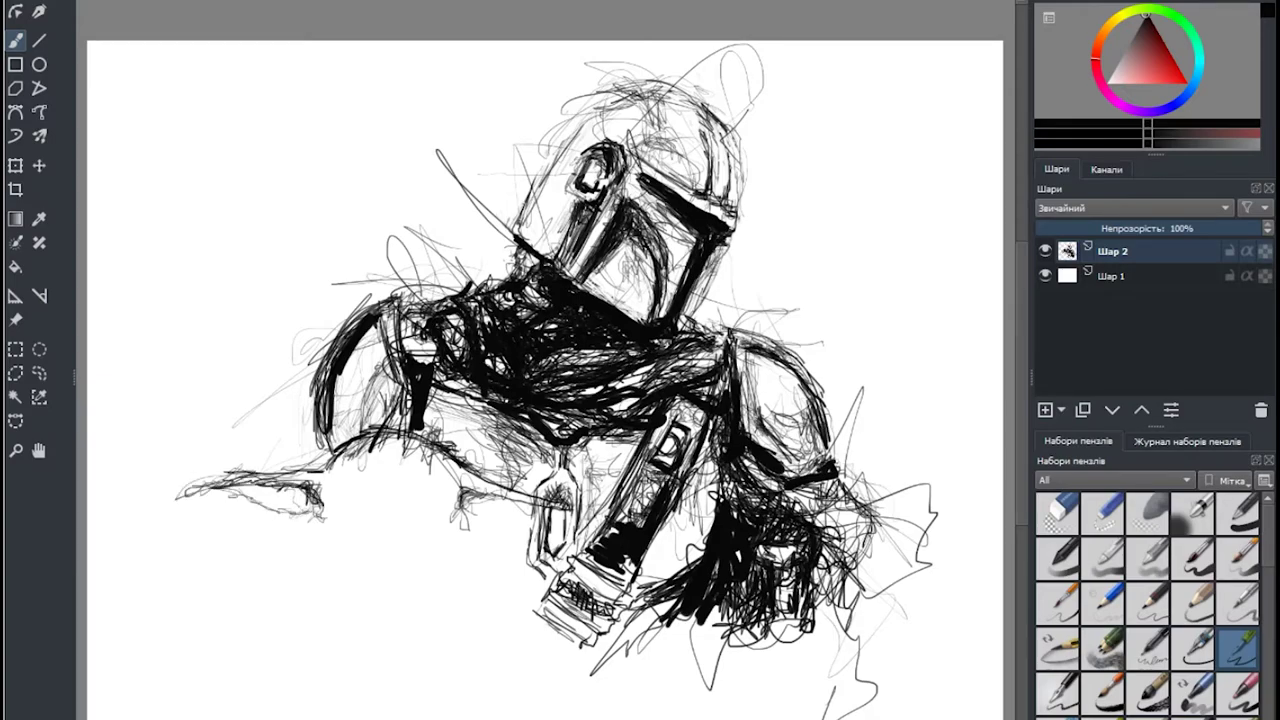
mouse_move(308, 492)
left_mouse_down()
mouse_move(234, 516)
mouse_move(304, 498)
mouse_move(242, 488)
left_mouse_up()
mouse_move(310, 490)
left_mouse_down()
mouse_move(232, 486)
mouse_move(266, 486)
left_mouse_up()
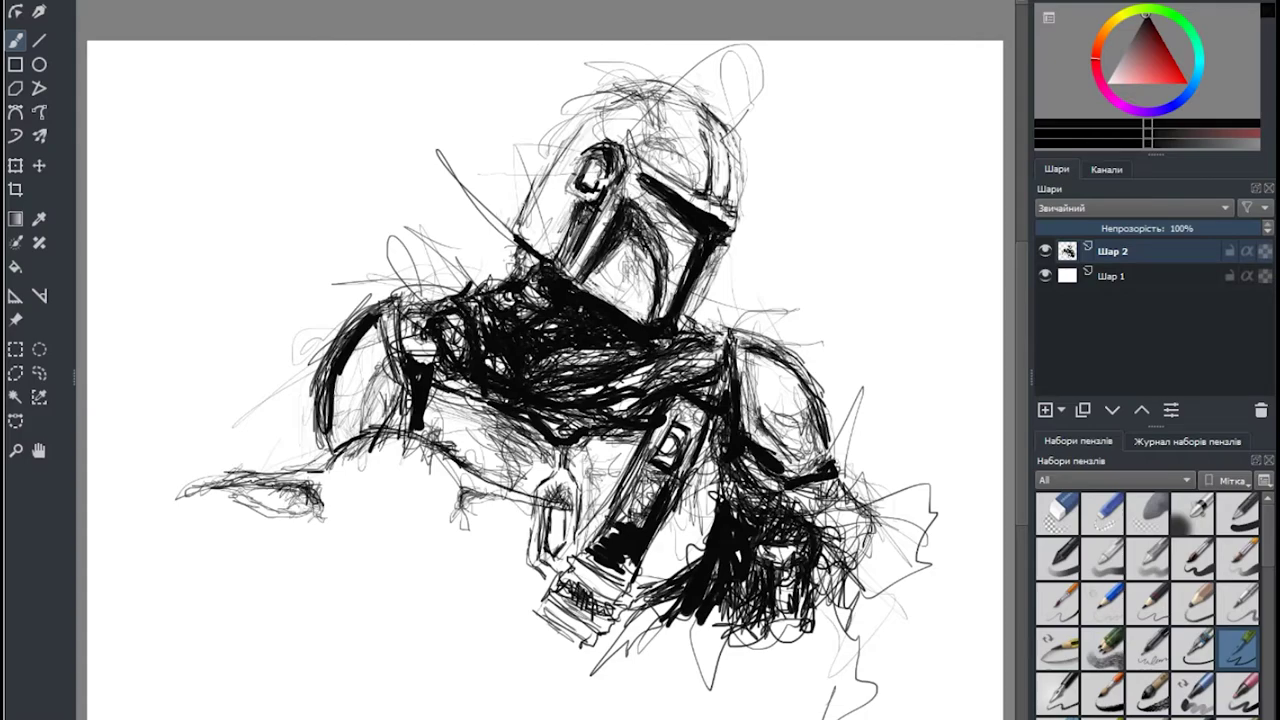
Sketch Grogu's left hand below the ear with claws extending downward.
left_click_drag(321, 543, 332, 578)
mouse_move(312, 520)
left_mouse_down()
mouse_move(328, 562)
mouse_move(288, 584)
mouse_move(356, 575)
mouse_move(292, 564)
mouse_move(296, 618)
mouse_move(326, 608)
mouse_move(304, 618)
mouse_move(310, 638)
left_mouse_up()
left_click_drag(304, 632, 342, 624)
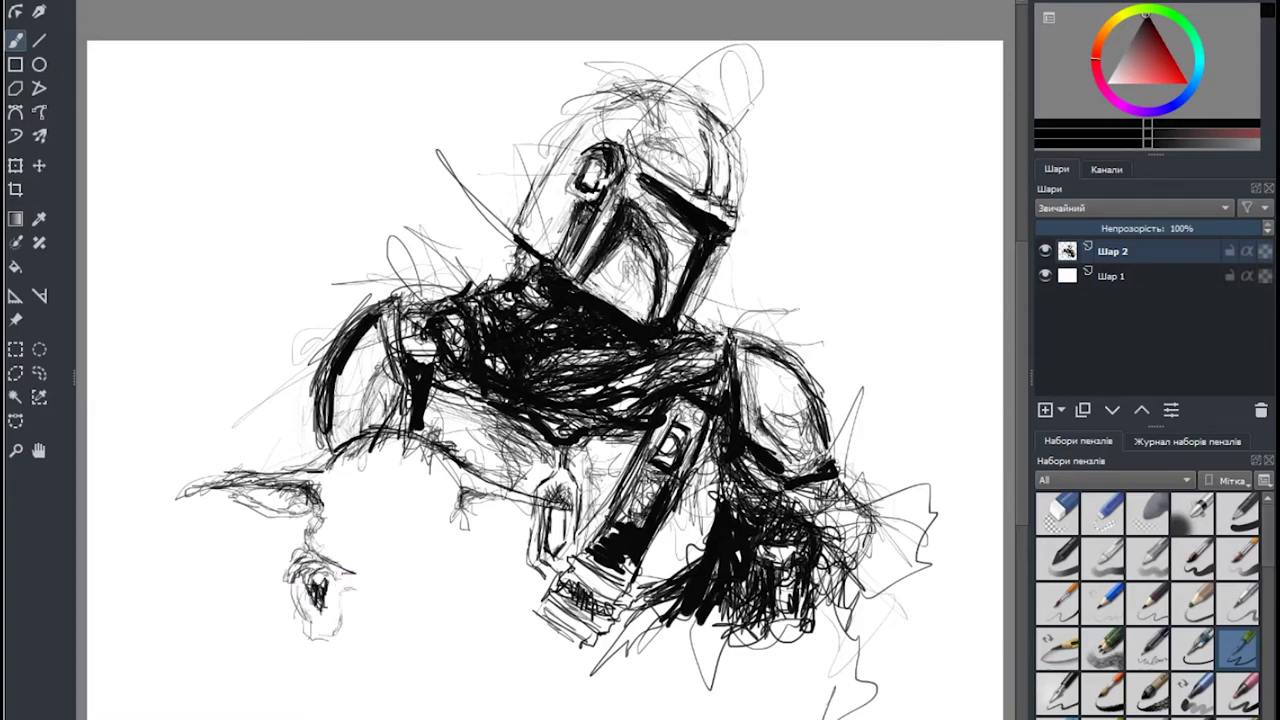
mouse_move(336, 574)
left_mouse_down()
mouse_move(380, 592)
mouse_move(346, 612)
mouse_move(350, 638)
left_mouse_up()
left_click_drag(360, 594, 366, 634)
mouse_move(362, 594)
left_mouse_down()
mouse_move(386, 586)
mouse_move(360, 600)
mouse_move(356, 650)
mouse_move(376, 636)
left_mouse_up()
Add claw marks, darken the fist and wrist, and stroke beside the weapon grip.
mouse_move(760, 618)
left_mouse_down()
mouse_move(770, 654)
mouse_move(800, 662)
left_mouse_up()
left_click_drag(330, 578, 390, 574)
mouse_move(324, 524)
left_mouse_down()
mouse_move(356, 546)
mouse_move(310, 586)
left_mouse_up()
left_click_drag(307, 557, 320, 555)
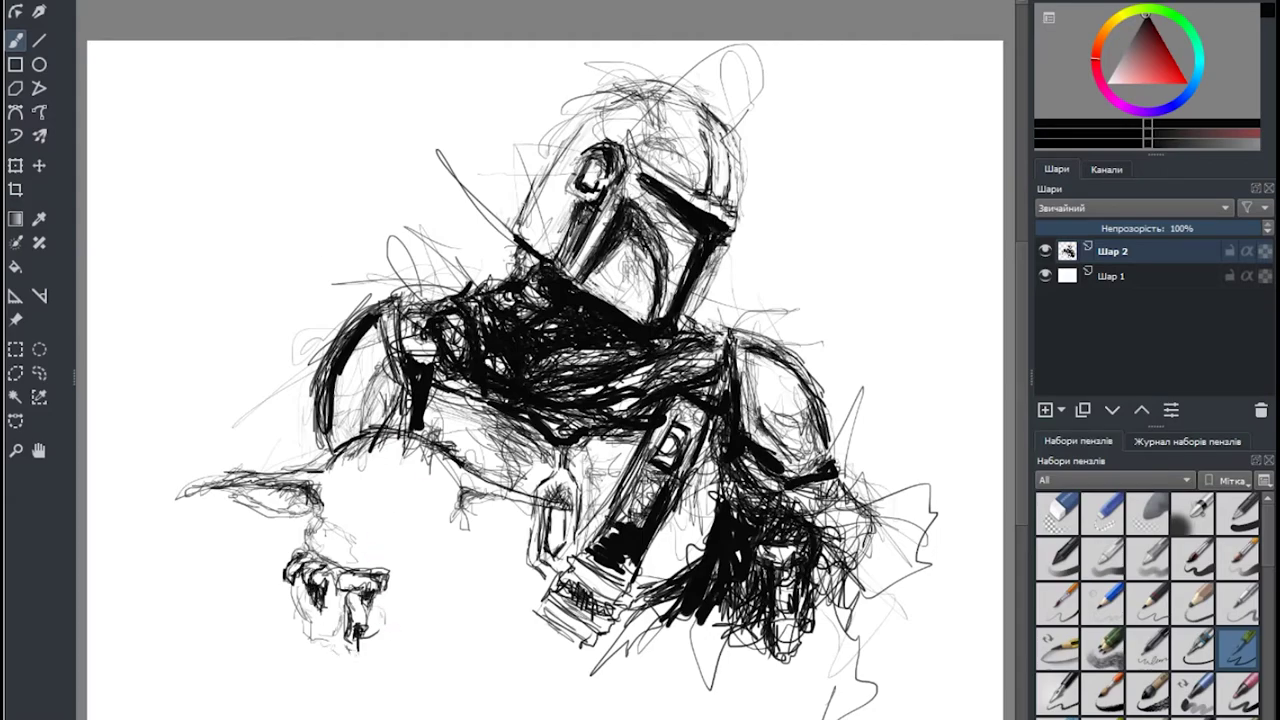
mouse_move(508, 520)
left_mouse_down()
mouse_move(548, 508)
mouse_move(452, 532)
mouse_move(448, 560)
left_mouse_up()
Outline the right side of Grogu's head and sketch his right hand's fingers.
mouse_move(356, 534)
left_mouse_down()
mouse_move(426, 566)
mouse_move(472, 500)
mouse_move(426, 554)
mouse_move(450, 570)
left_mouse_up()
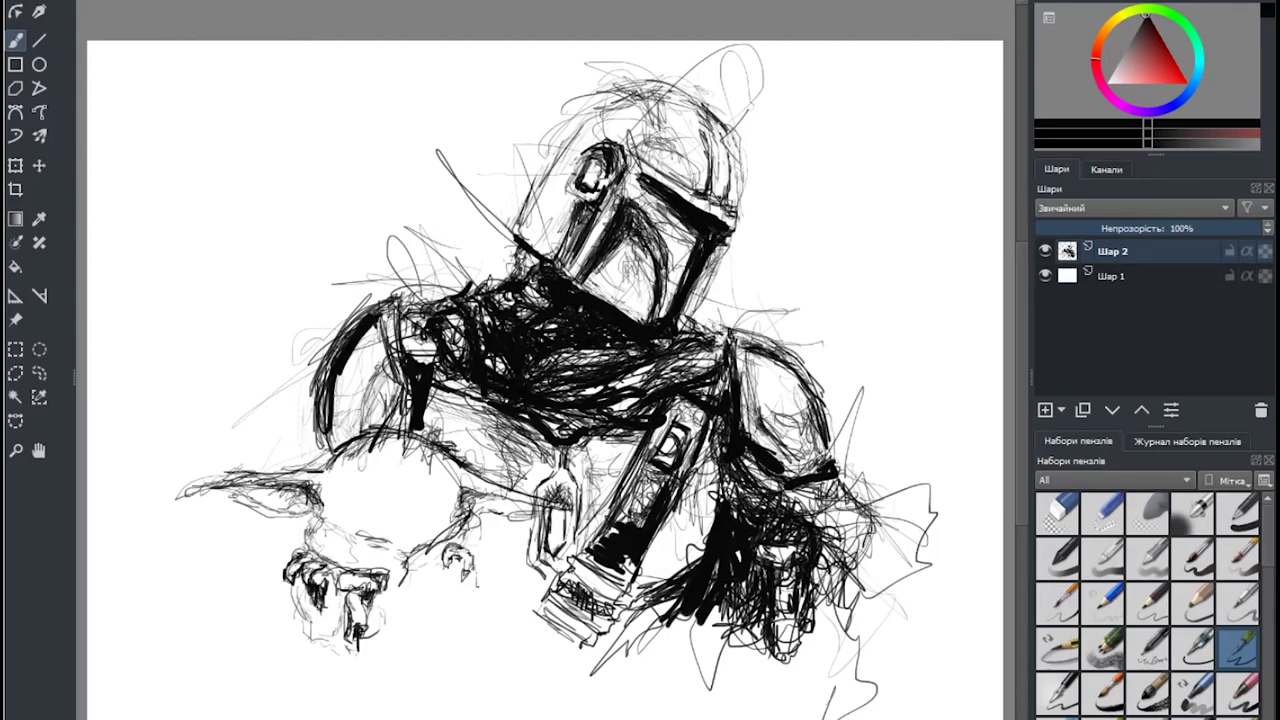
mouse_move(486, 560)
left_mouse_down()
mouse_move(500, 594)
mouse_move(480, 536)
mouse_move(502, 534)
mouse_move(512, 582)
left_mouse_up()
mouse_move(492, 506)
left_mouse_down()
mouse_move(478, 540)
mouse_move(494, 546)
left_mouse_up()
left_click_drag(462, 522, 440, 540)
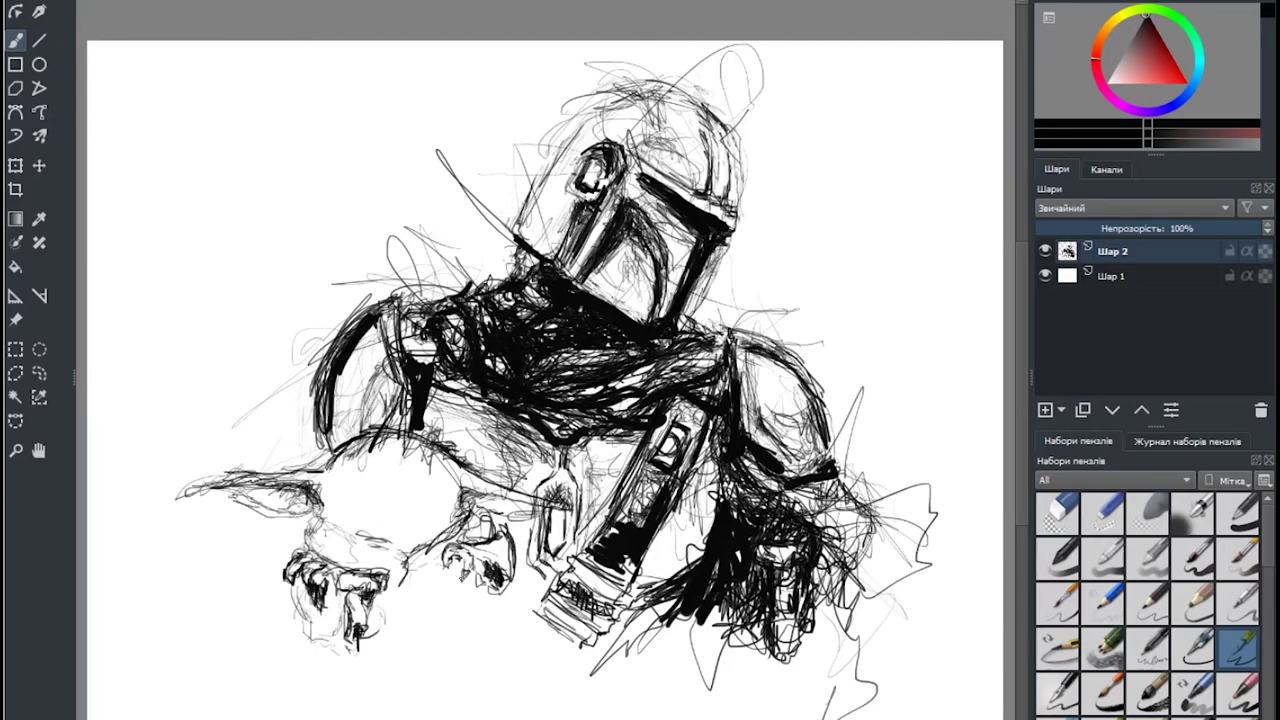
left_click_drag(512, 574, 526, 636)
mouse_move(462, 590)
left_mouse_down()
mouse_move(500, 630)
mouse_move(470, 574)
mouse_move(516, 622)
mouse_move(472, 574)
mouse_move(490, 598)
mouse_move(428, 596)
mouse_move(398, 576)
mouse_move(424, 670)
left_mouse_up()
Draw thin strokes between Grogu's hands and a long ground line along the bottom.
mouse_move(412, 624)
left_mouse_down()
mouse_move(484, 664)
mouse_move(478, 692)
left_mouse_up()
left_click_drag(392, 686, 538, 694)
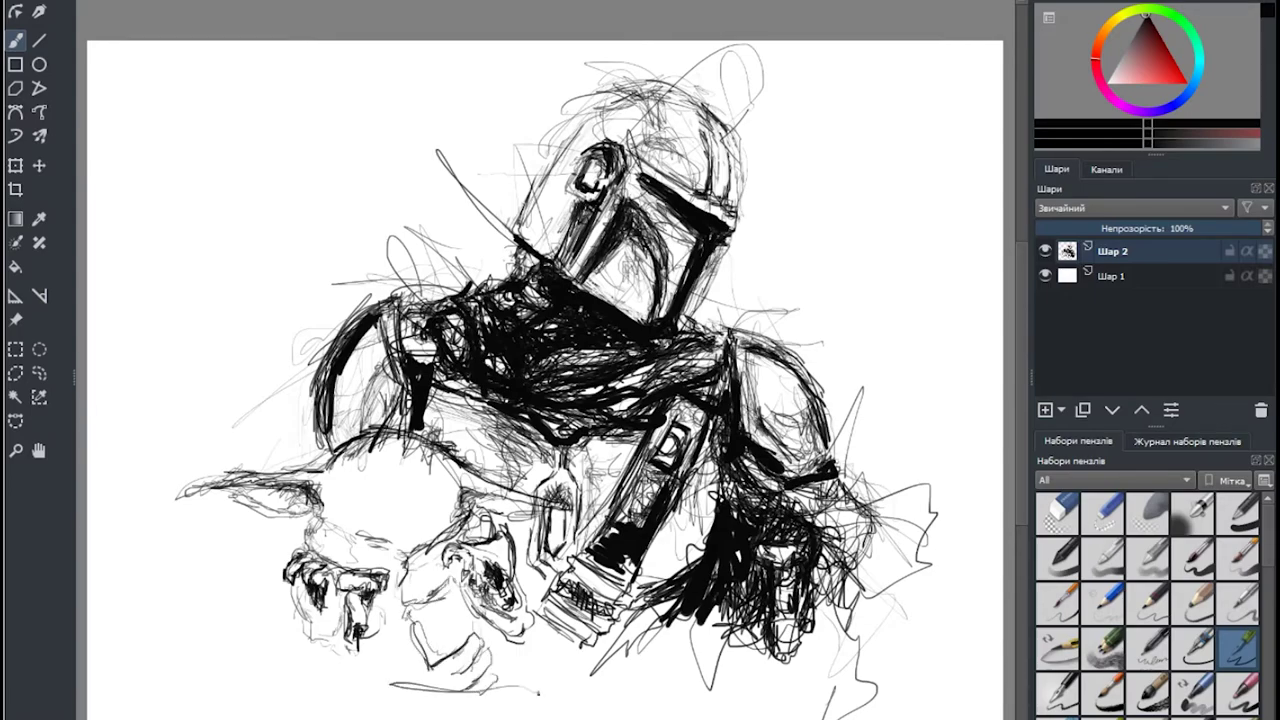
left_click_drag(262, 668, 612, 706)
left_click_drag(376, 690, 862, 688)
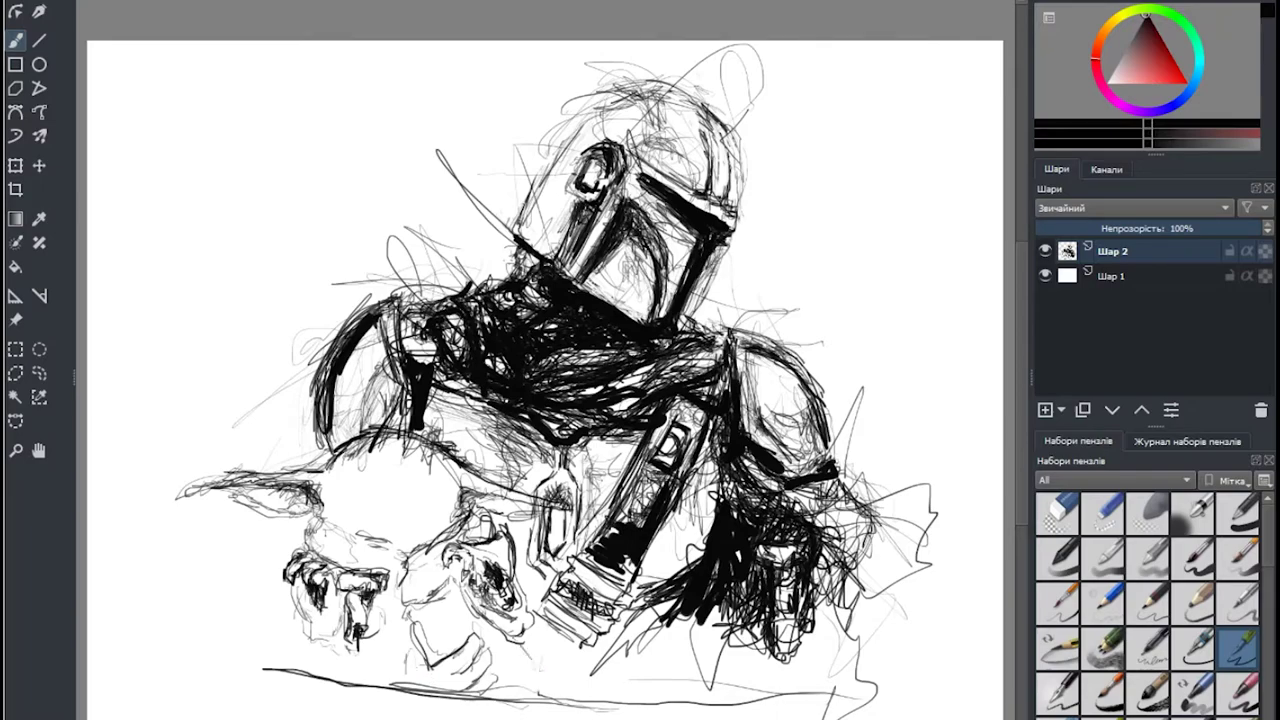
Extend the weapon's lower end downward toward the ground with dark strokes.
mouse_move(548, 640)
left_mouse_down()
mouse_move(510, 708)
mouse_move(596, 594)
left_mouse_up()
mouse_move(538, 664)
left_mouse_down()
mouse_move(610, 572)
mouse_move(524, 666)
mouse_move(600, 580)
left_mouse_up()
mouse_move(564, 636)
left_mouse_down()
mouse_move(610, 566)
mouse_move(574, 626)
left_mouse_up()
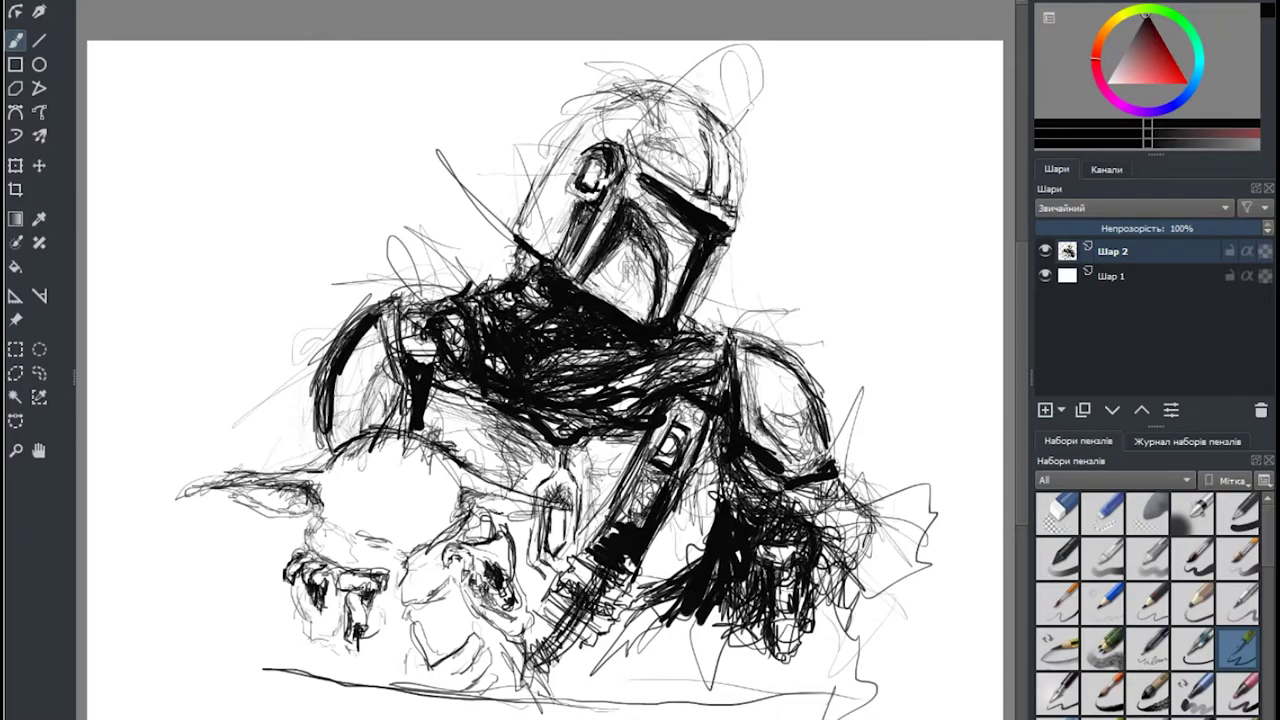
left_click_drag(608, 570, 554, 680)
Shade Grogu's face, cheek and mouth area, with small marks near his eye.
mouse_move(384, 594)
left_mouse_down()
mouse_move(382, 612)
mouse_move(412, 582)
mouse_move(368, 664)
mouse_move(440, 672)
mouse_move(400, 568)
mouse_move(362, 628)
left_mouse_up()
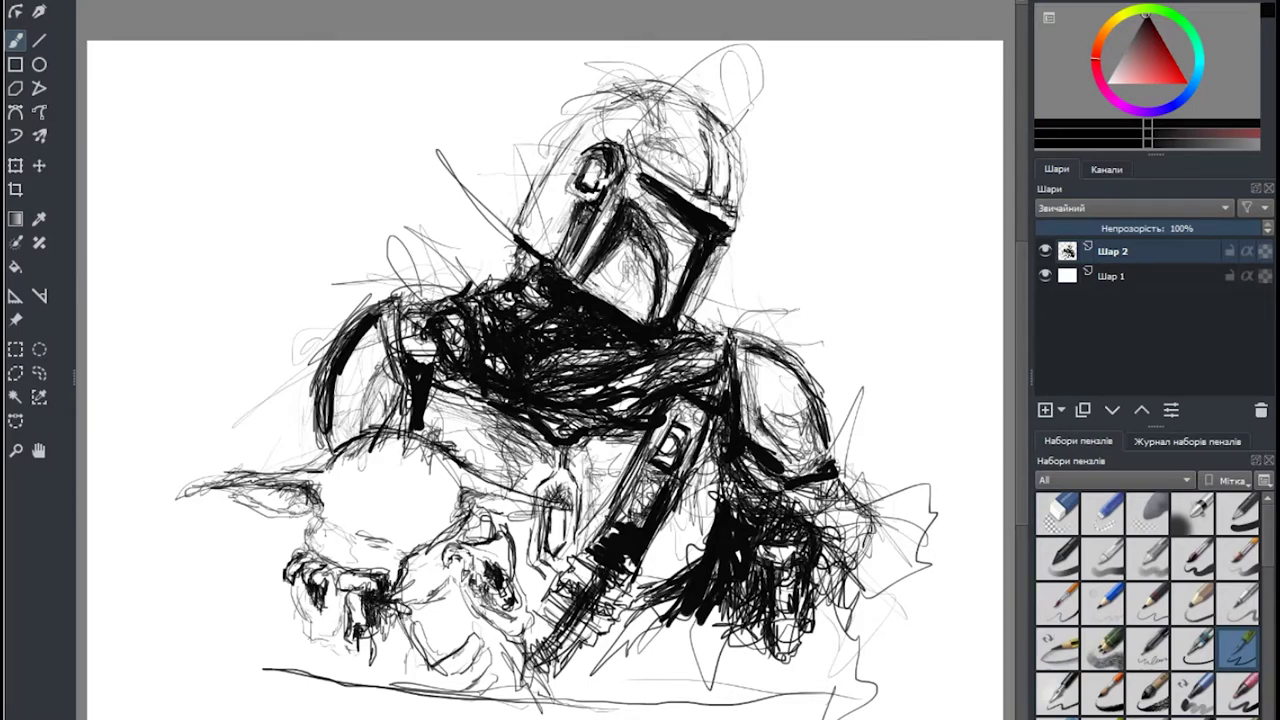
mouse_move(462, 594)
left_mouse_down()
mouse_move(446, 604)
mouse_move(412, 588)
mouse_move(490, 624)
left_mouse_up()
mouse_move(424, 600)
left_mouse_down()
mouse_move(480, 624)
mouse_move(420, 640)
mouse_move(404, 608)
left_mouse_up()
mouse_move(452, 608)
left_mouse_down()
mouse_move(470, 624)
mouse_move(446, 656)
mouse_move(484, 660)
mouse_move(500, 688)
left_mouse_up()
mouse_move(490, 634)
left_mouse_down()
mouse_move(508, 690)
mouse_move(470, 644)
mouse_move(420, 616)
mouse_move(514, 666)
left_mouse_up()
left_click_drag(490, 586, 486, 560)
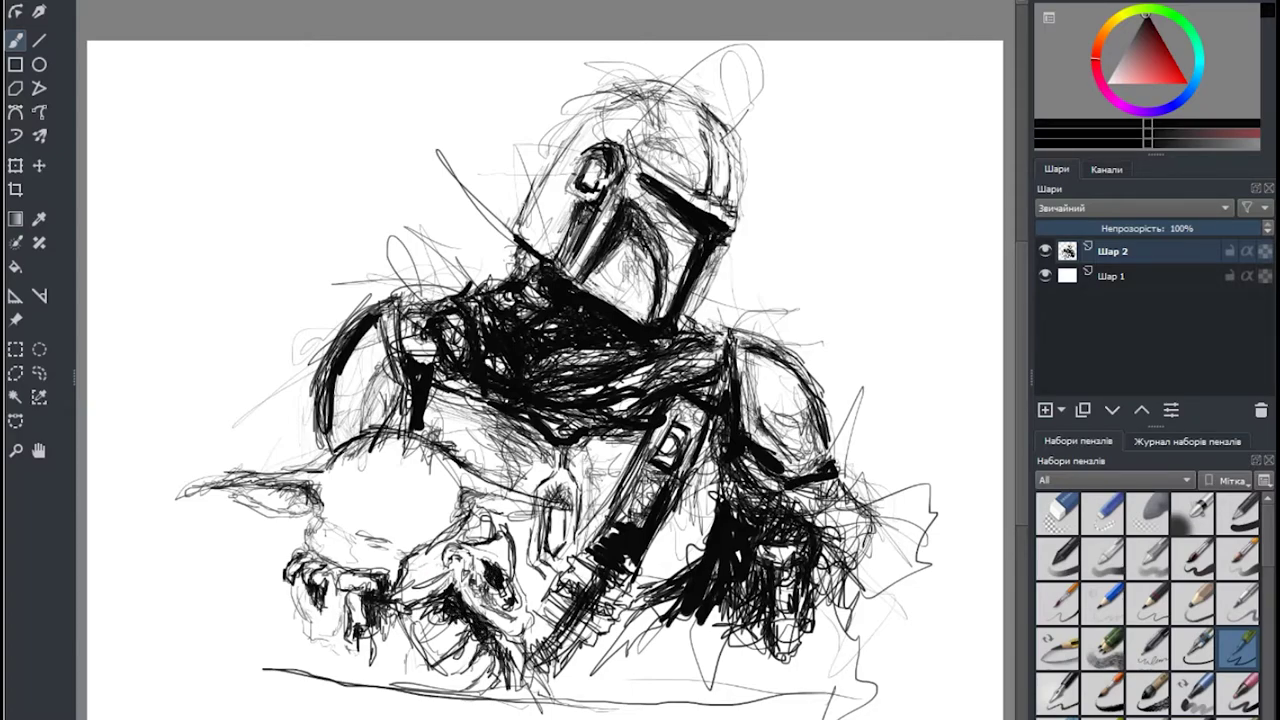
left_click_drag(520, 628, 490, 602)
Outline the top of Grogu's head and his chin, and hatch around his left hand.
mouse_move(492, 526)
left_mouse_down()
mouse_move(456, 512)
mouse_move(462, 492)
mouse_move(504, 486)
mouse_move(428, 436)
mouse_move(374, 440)
mouse_move(348, 470)
mouse_move(388, 438)
mouse_move(348, 448)
mouse_move(354, 462)
left_mouse_up()
left_click_drag(384, 446, 372, 450)
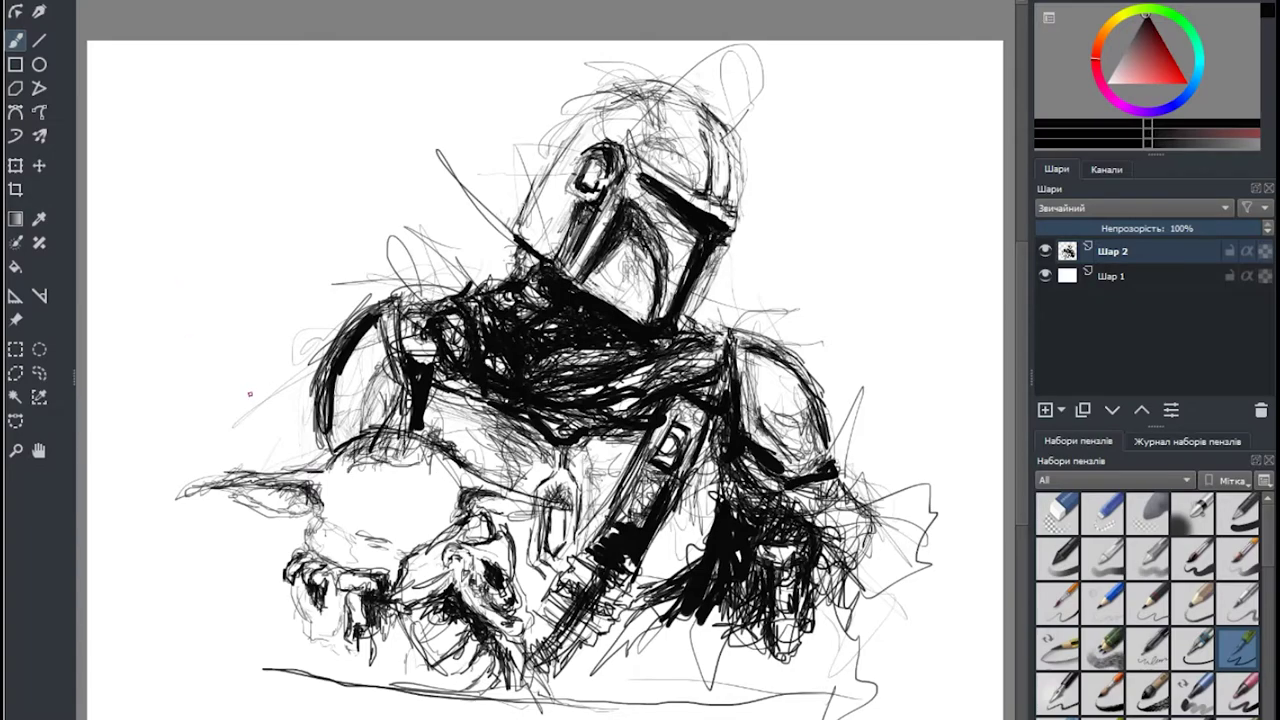
left_click_drag(362, 532, 316, 544)
mouse_move(304, 596)
left_mouse_down()
mouse_move(346, 656)
mouse_move(308, 636)
left_mouse_up()
left_click_drag(300, 612, 326, 640)
Draw a knob-topped post beside Grogu's left hand and add short strokes on his face.
mouse_move(248, 574)
left_mouse_down()
mouse_move(280, 592)
mouse_move(276, 560)
mouse_move(248, 650)
left_mouse_up()
mouse_move(244, 596)
left_mouse_down()
mouse_move(242, 664)
mouse_move(280, 560)
mouse_move(253, 664)
left_mouse_up()
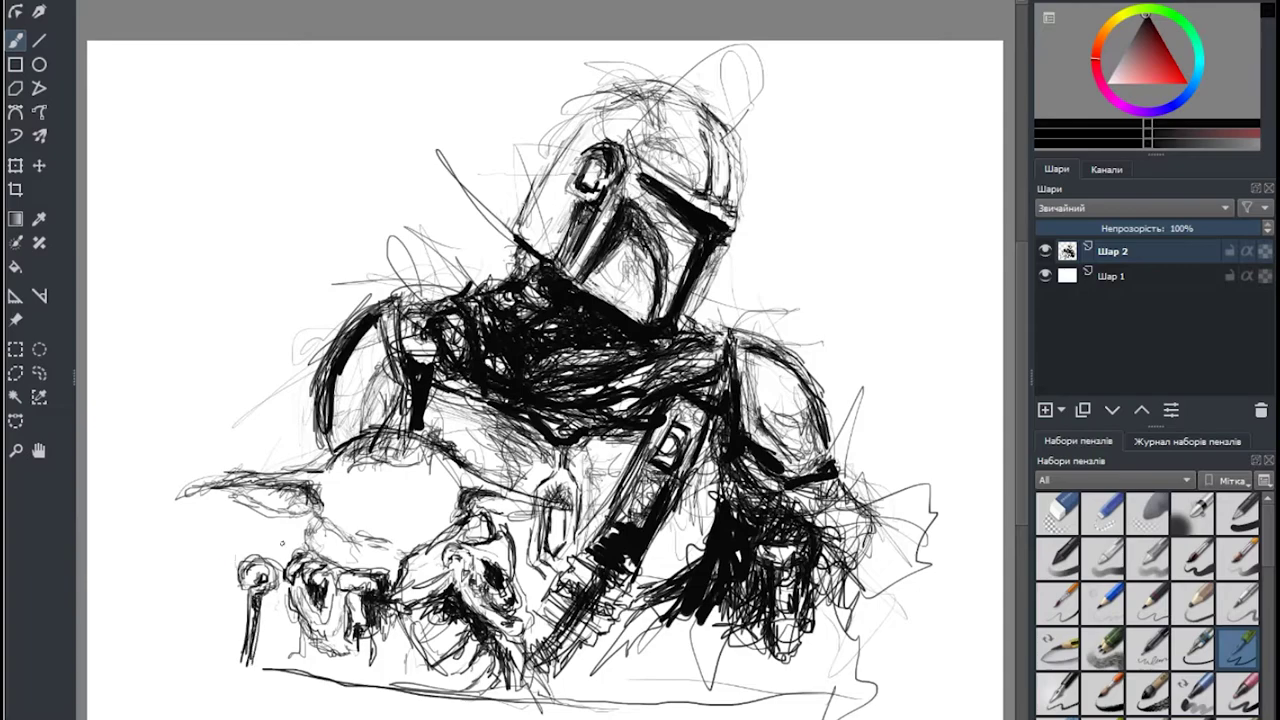
left_click_drag(241, 516, 243, 564)
left_click_drag(228, 568, 288, 572)
left_click_drag(242, 664, 216, 696)
mouse_move(270, 624)
left_mouse_down()
mouse_move(262, 658)
mouse_move(212, 666)
left_mouse_up()
left_click_drag(280, 594, 257, 666)
mouse_move(278, 558)
left_mouse_down()
mouse_move(258, 594)
mouse_move(268, 590)
left_mouse_up()
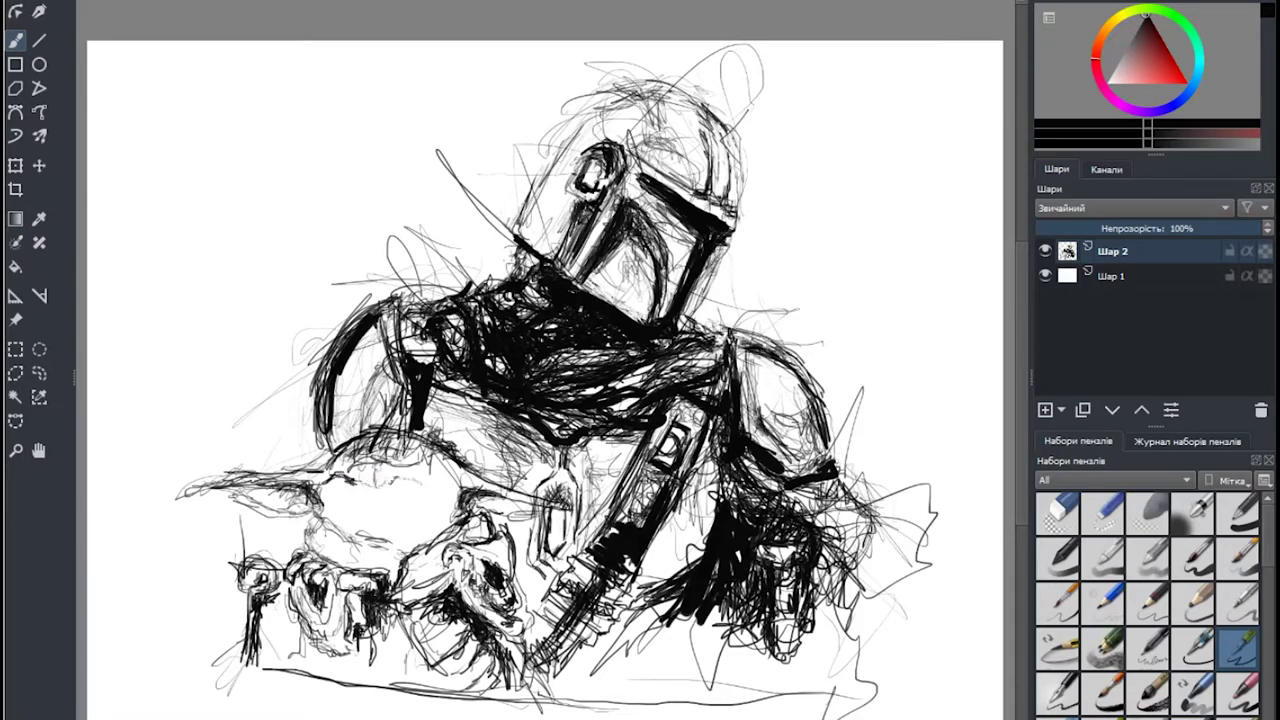
mouse_move(392, 476)
left_mouse_down()
mouse_move(432, 496)
mouse_move(422, 488)
mouse_move(446, 486)
left_mouse_up()
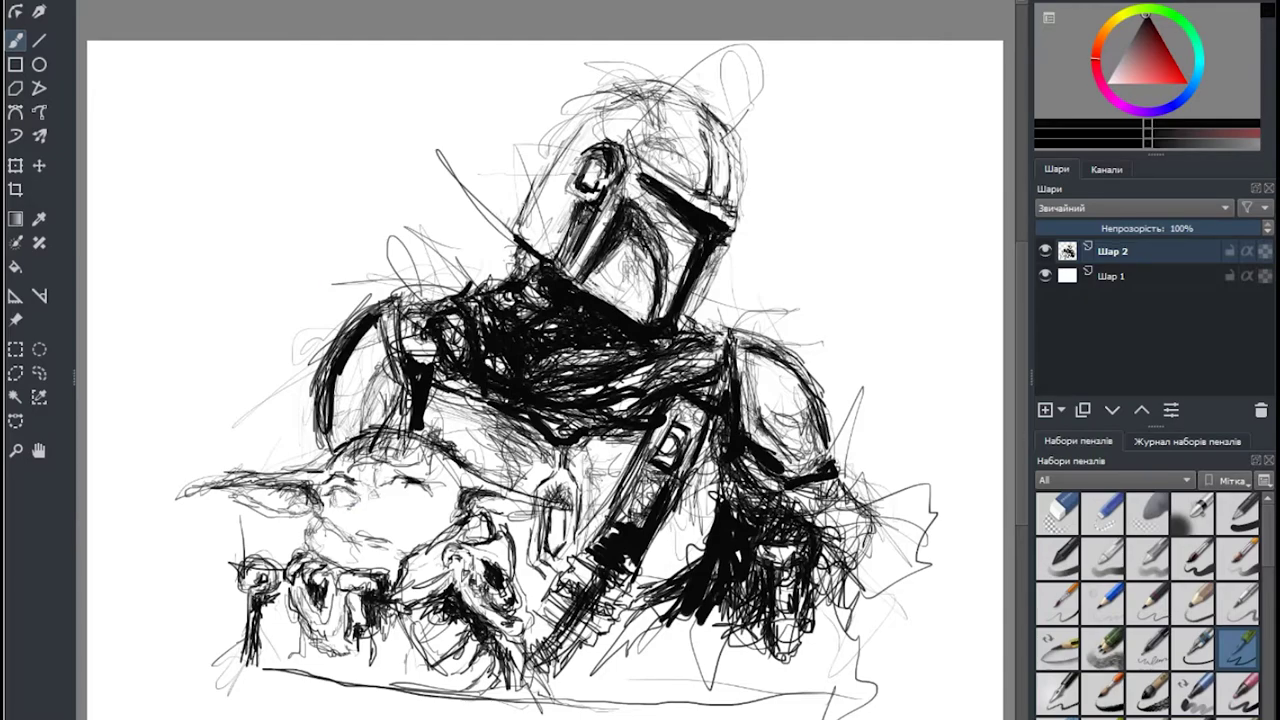
left_click_drag(362, 513, 380, 513)
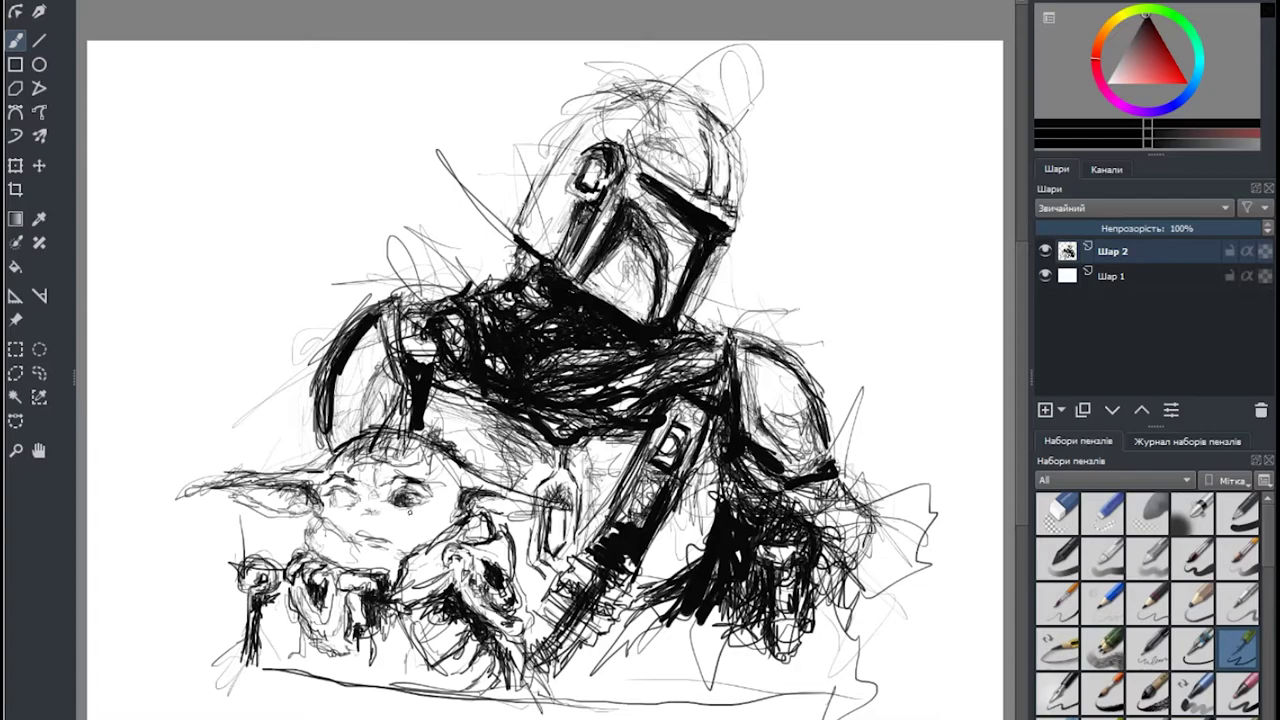
Draw Grogu's two eyes, the strokes below his nose and his mouth line.
left_click_drag(409, 511, 403, 510)
left_click_drag(332, 500, 350, 500)
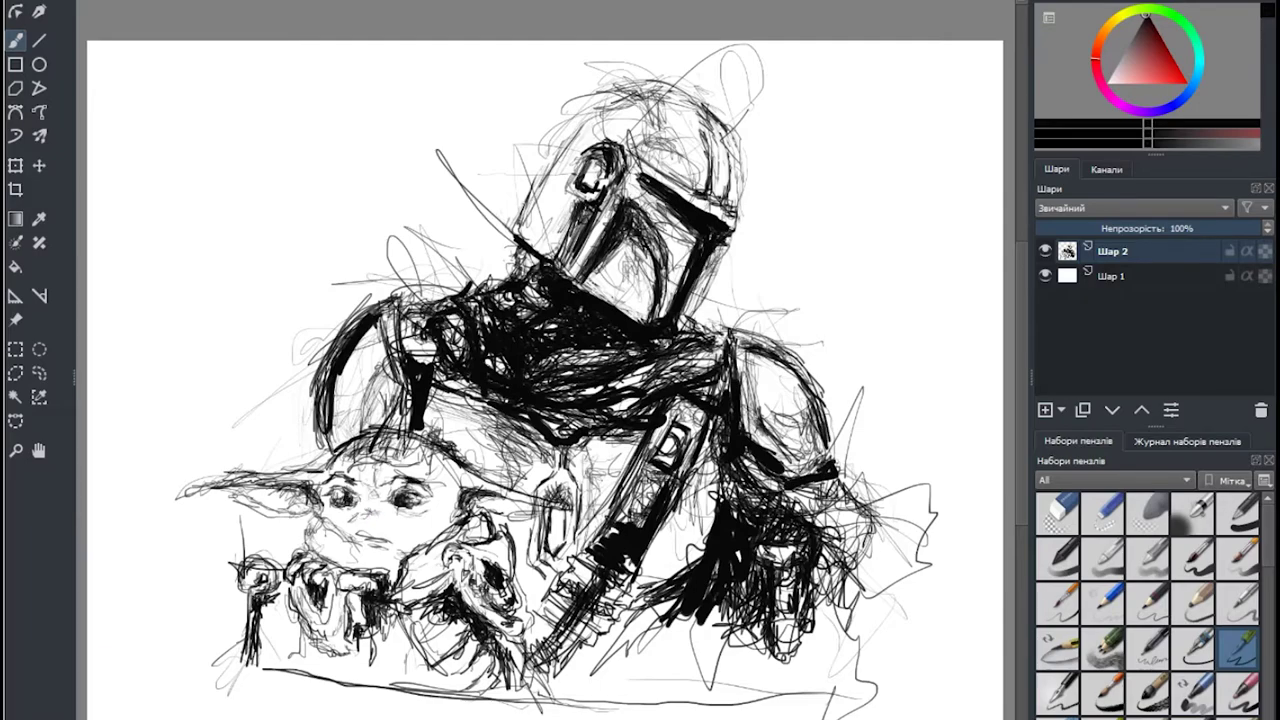
left_click_drag(358, 519, 374, 510)
mouse_move(390, 523)
left_mouse_down()
mouse_move(340, 526)
mouse_move(358, 534)
left_mouse_up()
Shade around Grogu's mouth, chin and cheeks, with strokes by his ears.
mouse_move(326, 526)
left_mouse_down()
mouse_move(364, 538)
mouse_move(442, 530)
left_mouse_up()
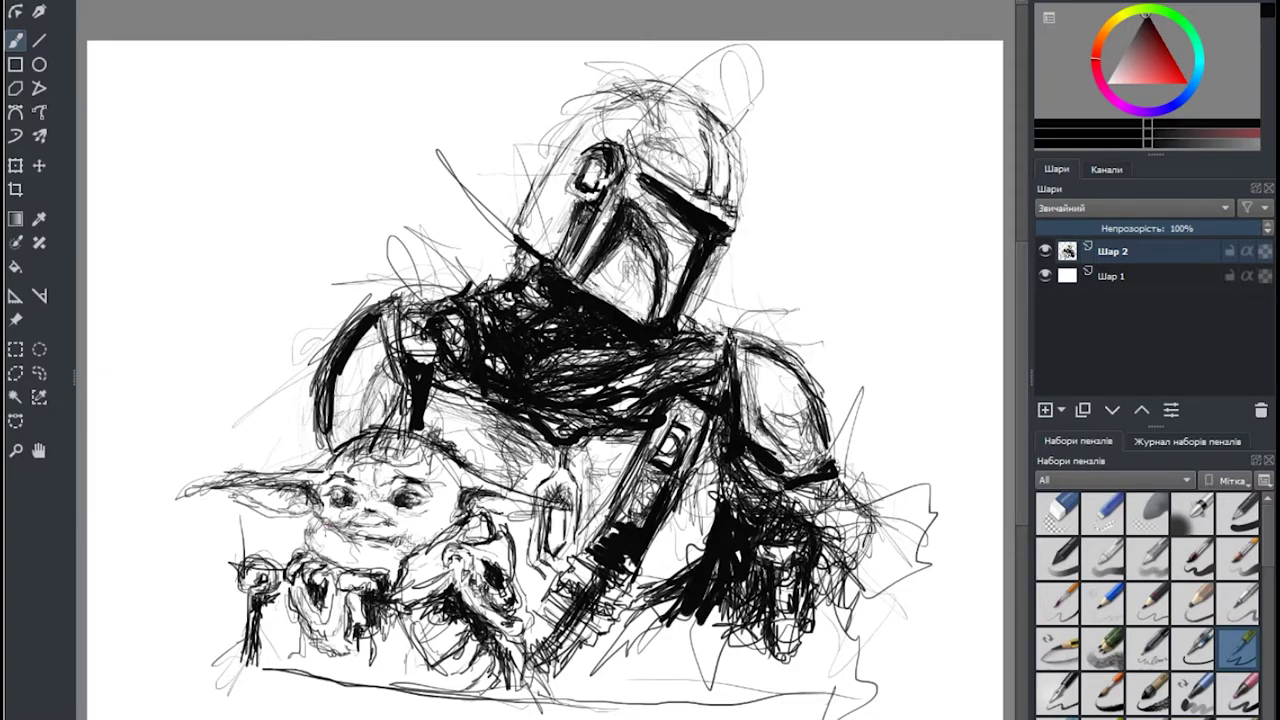
mouse_move(364, 546)
left_mouse_down()
mouse_move(442, 532)
mouse_move(368, 542)
left_mouse_up()
mouse_move(442, 498)
left_mouse_down()
mouse_move(448, 532)
mouse_move(430, 538)
mouse_move(418, 518)
left_mouse_up()
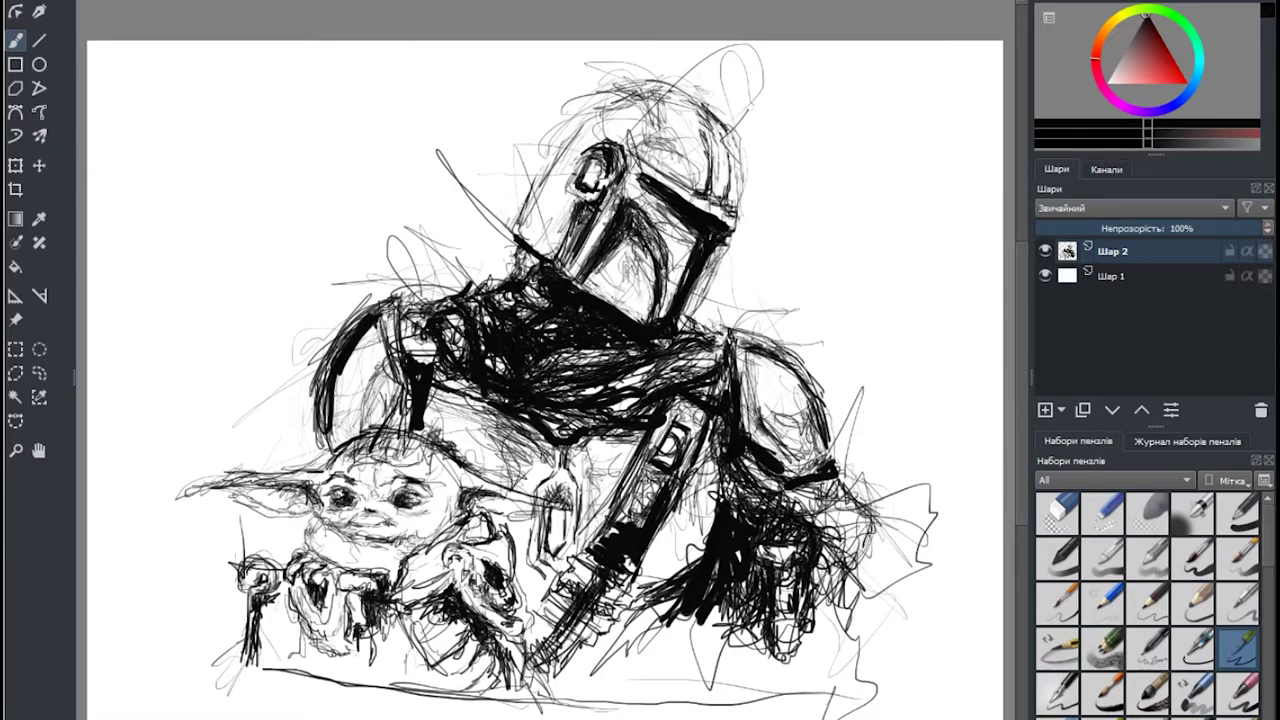
left_click_drag(298, 480, 314, 502)
left_click_drag(336, 452, 308, 470)
mouse_move(474, 498)
left_mouse_down()
mouse_move(494, 510)
mouse_move(570, 506)
left_mouse_up()
left_click_drag(464, 508, 496, 518)
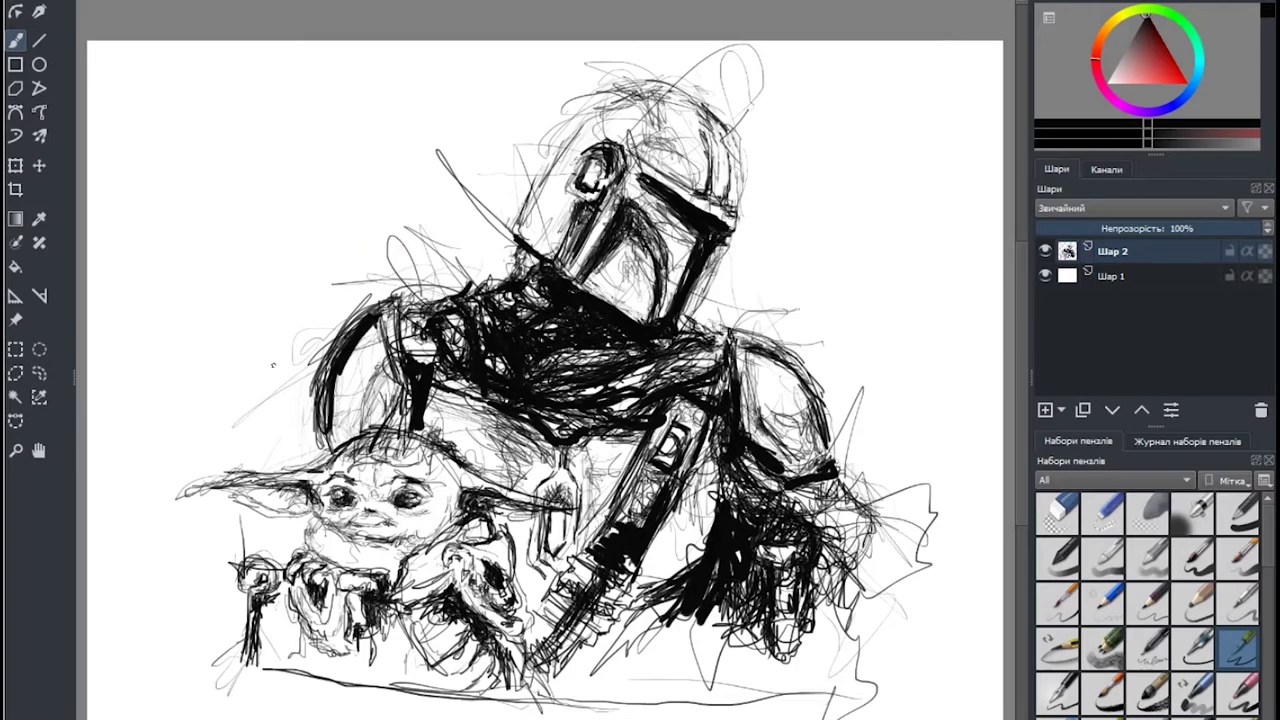
mouse_move(292, 494)
left_mouse_down()
mouse_move(318, 530)
mouse_move(366, 544)
mouse_move(398, 534)
left_mouse_up()
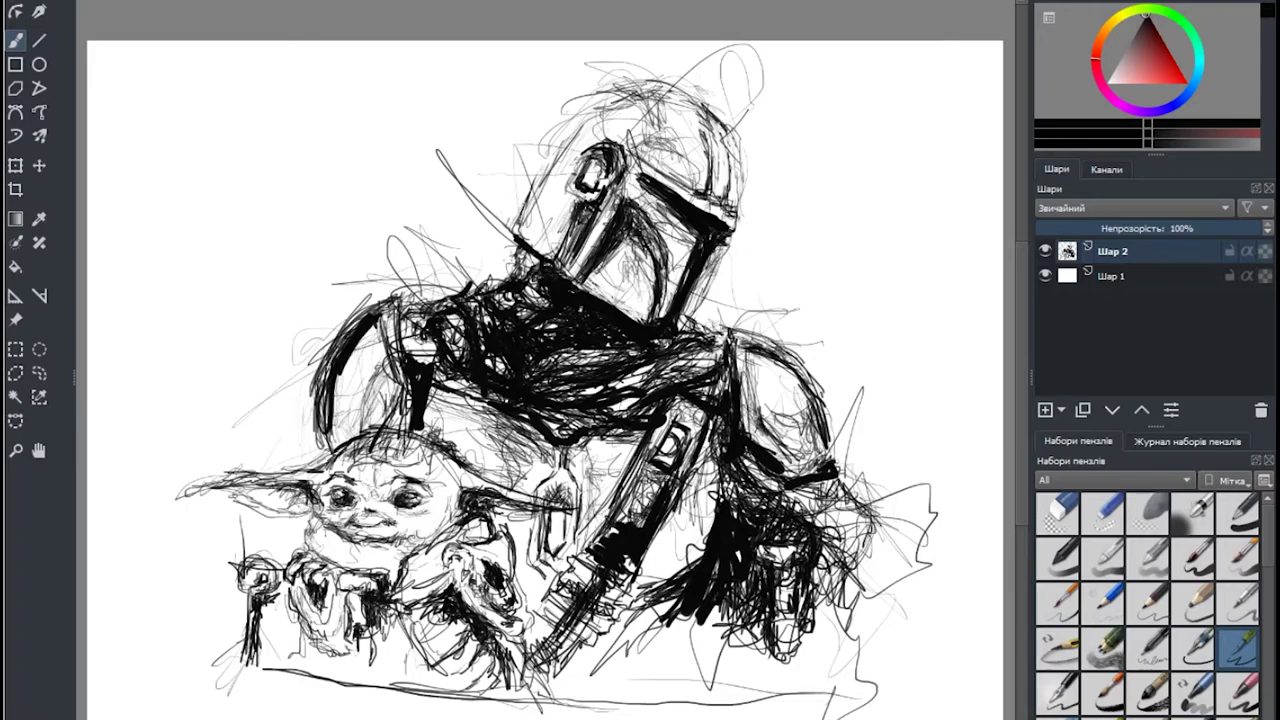
Refine Grogu's eyes and mouth, and shade his chin, both hands and lower body.
left_click_drag(374, 464, 394, 472)
mouse_move(408, 524)
left_mouse_down()
mouse_move(432, 542)
mouse_move(450, 530)
mouse_move(396, 554)
mouse_move(434, 544)
mouse_move(444, 522)
mouse_move(424, 542)
left_mouse_up()
mouse_move(398, 536)
left_mouse_down()
mouse_move(414, 532)
mouse_move(392, 550)
left_mouse_up()
mouse_move(424, 550)
left_mouse_down()
mouse_move(442, 542)
mouse_move(432, 558)
left_mouse_up()
left_click_drag(354, 560, 384, 568)
left_click_drag(310, 550, 330, 562)
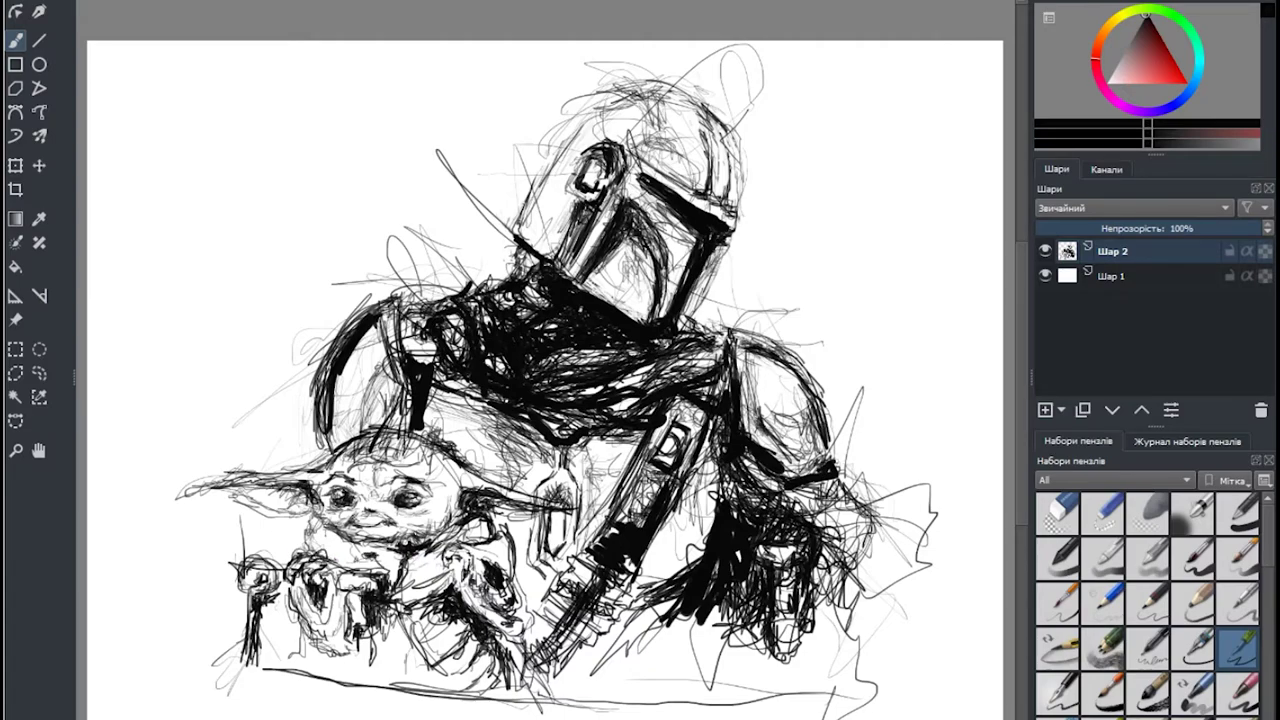
mouse_move(478, 556)
left_mouse_down()
mouse_move(476, 596)
mouse_move(448, 556)
left_mouse_up()
left_click_drag(386, 614, 386, 664)
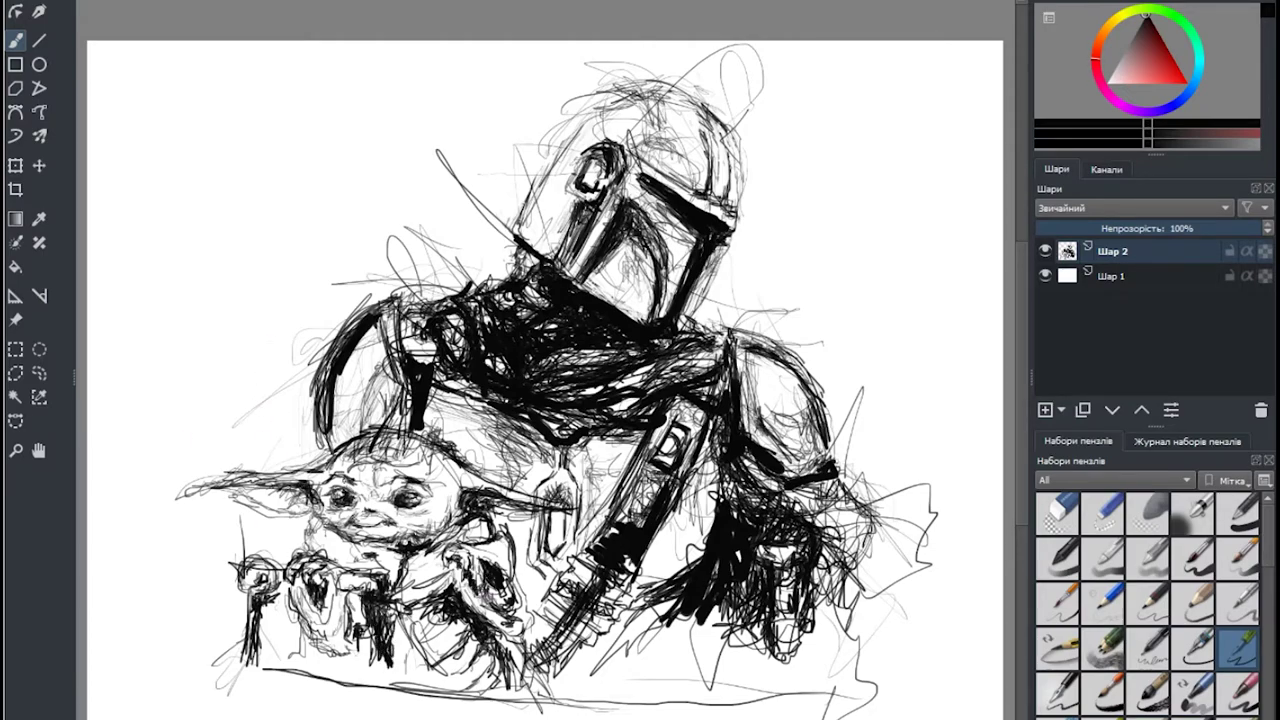
Add Grogu's eyebrows, darken both eyes, and add dark strokes over his hands.
left_click_drag(333, 480, 353, 474)
left_click_drag(431, 482, 437, 477)
mouse_move(422, 490)
left_mouse_down()
mouse_move(344, 492)
mouse_move(368, 478)
mouse_move(430, 484)
mouse_move(386, 498)
mouse_move(450, 516)
mouse_move(436, 534)
mouse_move(390, 532)
mouse_move(392, 544)
mouse_move(438, 520)
left_mouse_up()
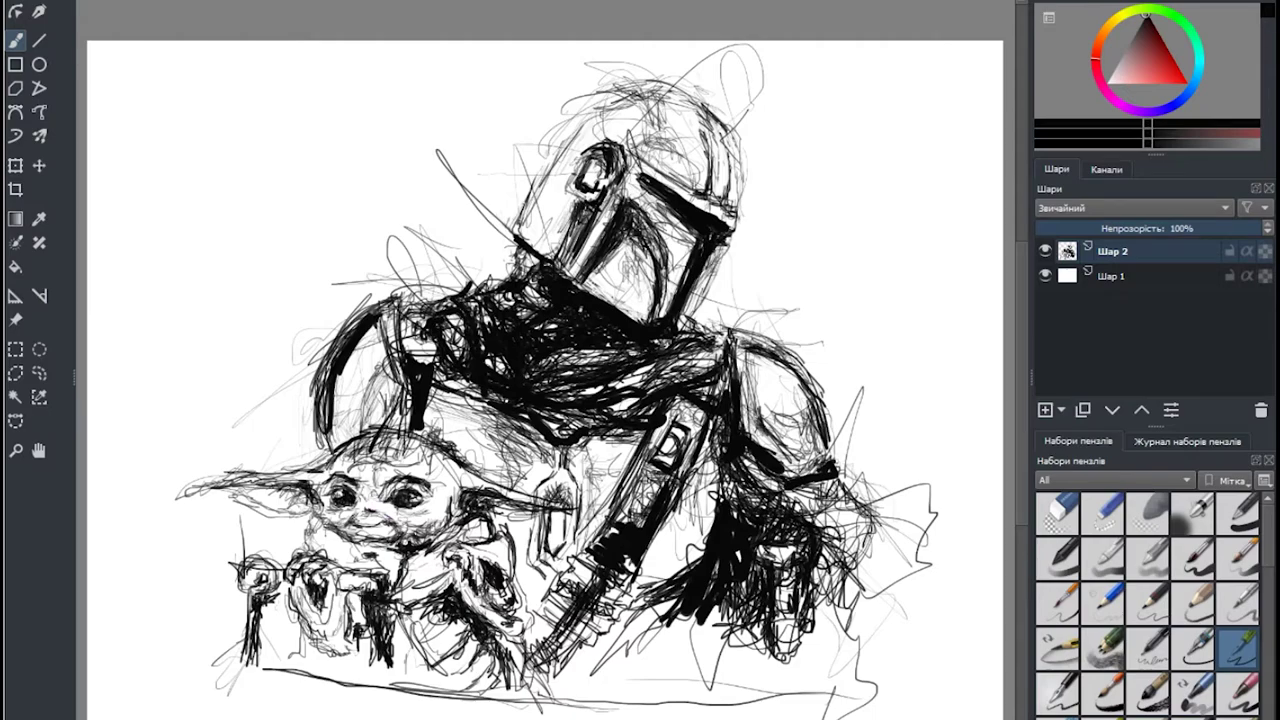
left_click_drag(370, 468, 386, 496)
mouse_move(496, 546)
left_mouse_down()
mouse_move(472, 568)
mouse_move(486, 562)
left_mouse_up()
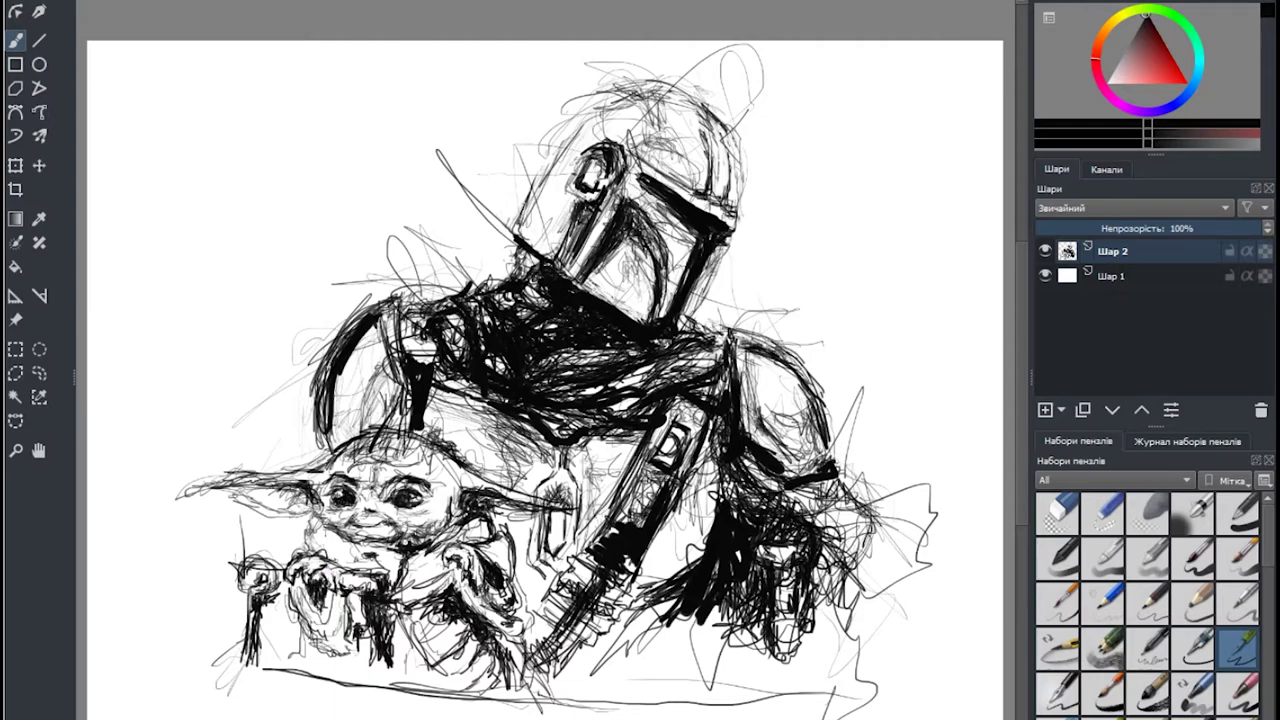
mouse_move(342, 584)
left_mouse_down()
mouse_move(386, 582)
mouse_move(346, 642)
mouse_move(356, 676)
mouse_move(290, 668)
left_mouse_up()
Lay a heavy black ground shadow beneath Grogu, extending it under both figures.
mouse_move(350, 640)
left_mouse_down()
mouse_move(280, 668)
mouse_move(432, 668)
mouse_move(446, 634)
mouse_move(478, 622)
left_mouse_up()
left_click_drag(412, 666, 350, 676)
left_click_drag(386, 636, 352, 672)
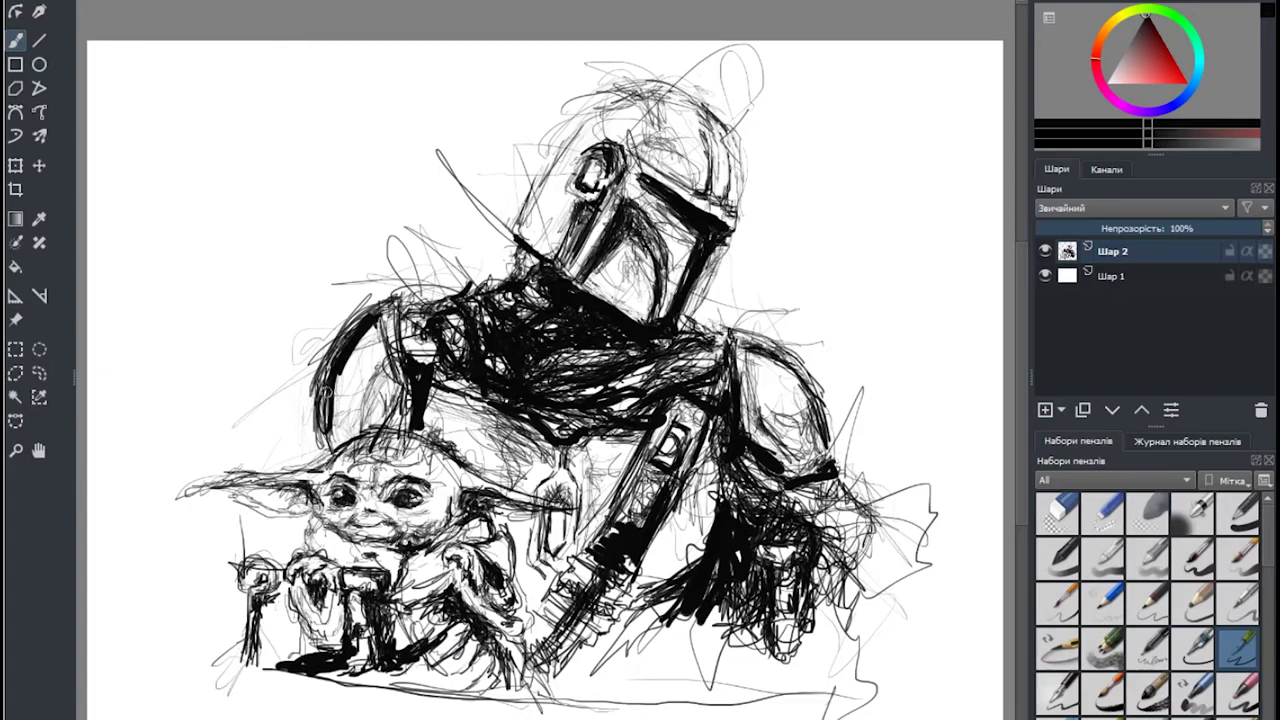
mouse_move(474, 622)
left_mouse_down()
mouse_move(488, 676)
mouse_move(498, 660)
mouse_move(452, 586)
mouse_move(392, 614)
mouse_move(400, 650)
mouse_move(214, 708)
left_mouse_up()
left_click_drag(202, 676, 458, 682)
mouse_move(508, 690)
left_mouse_down()
mouse_move(291, 690)
mouse_move(710, 702)
left_mouse_up()
mouse_move(594, 700)
left_mouse_down()
mouse_move(510, 706)
mouse_move(764, 690)
mouse_move(752, 636)
left_mouse_up()
mouse_move(760, 620)
left_mouse_down()
mouse_move(660, 712)
mouse_move(706, 692)
mouse_move(580, 702)
left_mouse_up()
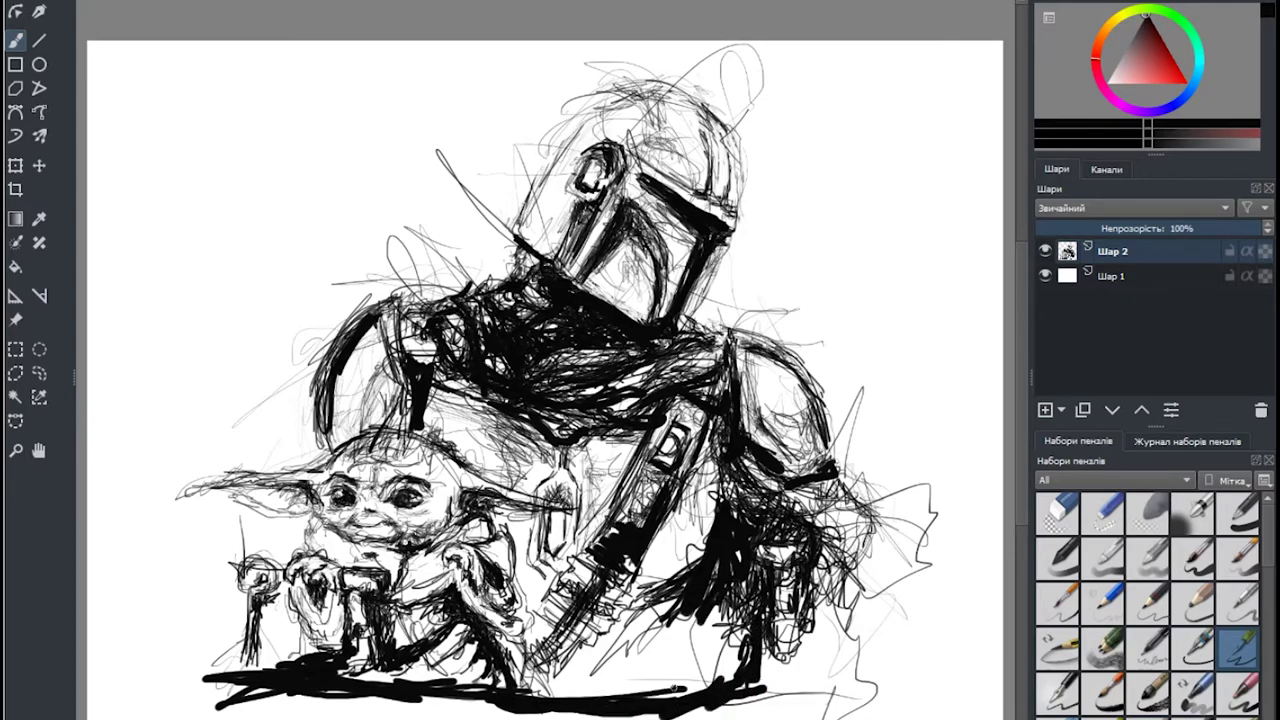
Hatch the Mandalorian's lower body, the rifle and the lower torso.
mouse_move(672, 596)
left_mouse_down()
mouse_move(594, 638)
mouse_move(550, 696)
mouse_move(614, 652)
left_mouse_up()
left_click_drag(698, 668, 617, 636)
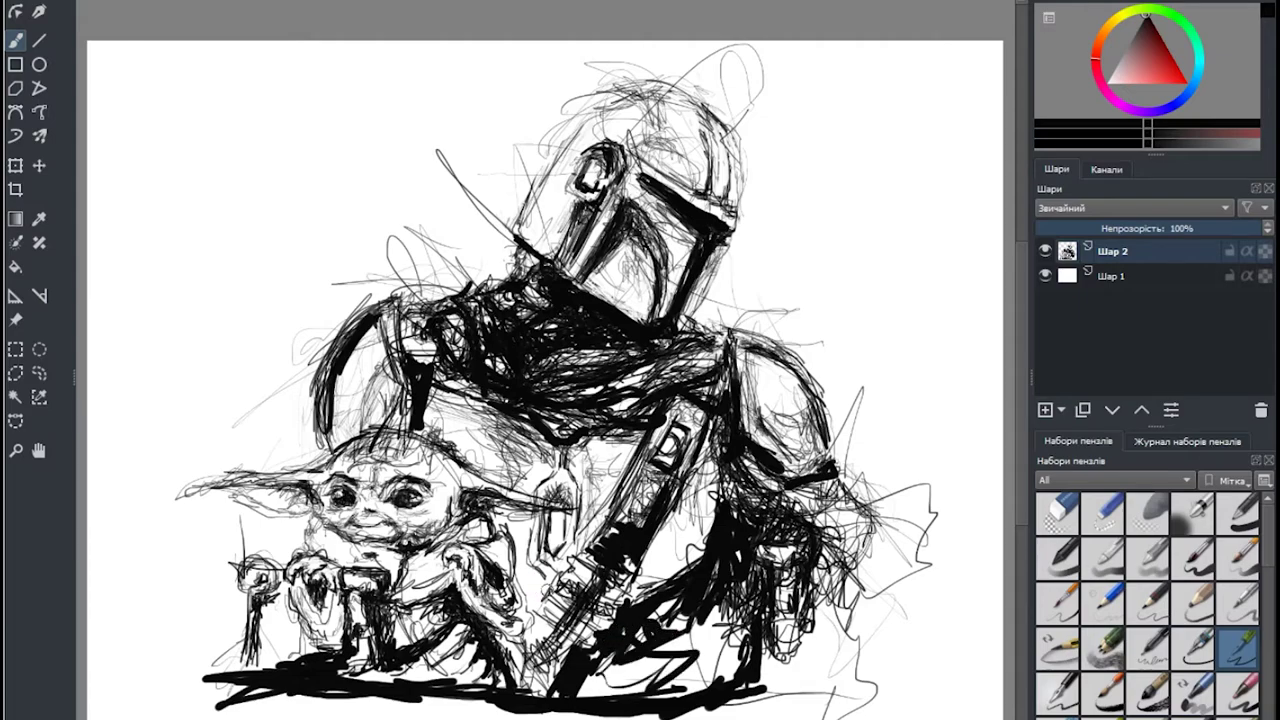
left_click_drag(552, 578, 514, 616)
left_click_drag(584, 546, 524, 608)
mouse_move(540, 552)
left_mouse_down()
mouse_move(530, 598)
mouse_move(506, 622)
left_mouse_up()
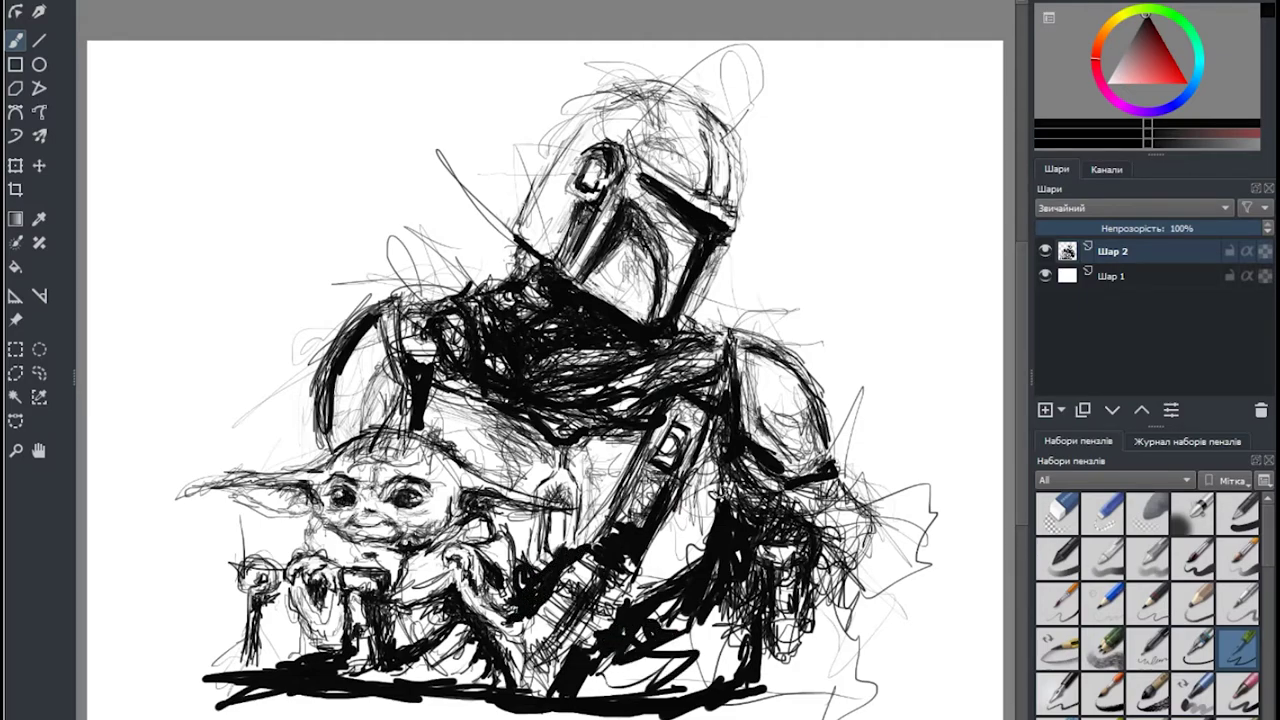
Hatch the right torso edge and darken the lower torso and ground shadow.
left_click_drag(724, 428, 706, 552)
left_click_drag(748, 610, 740, 632)
left_click_drag(740, 588, 690, 652)
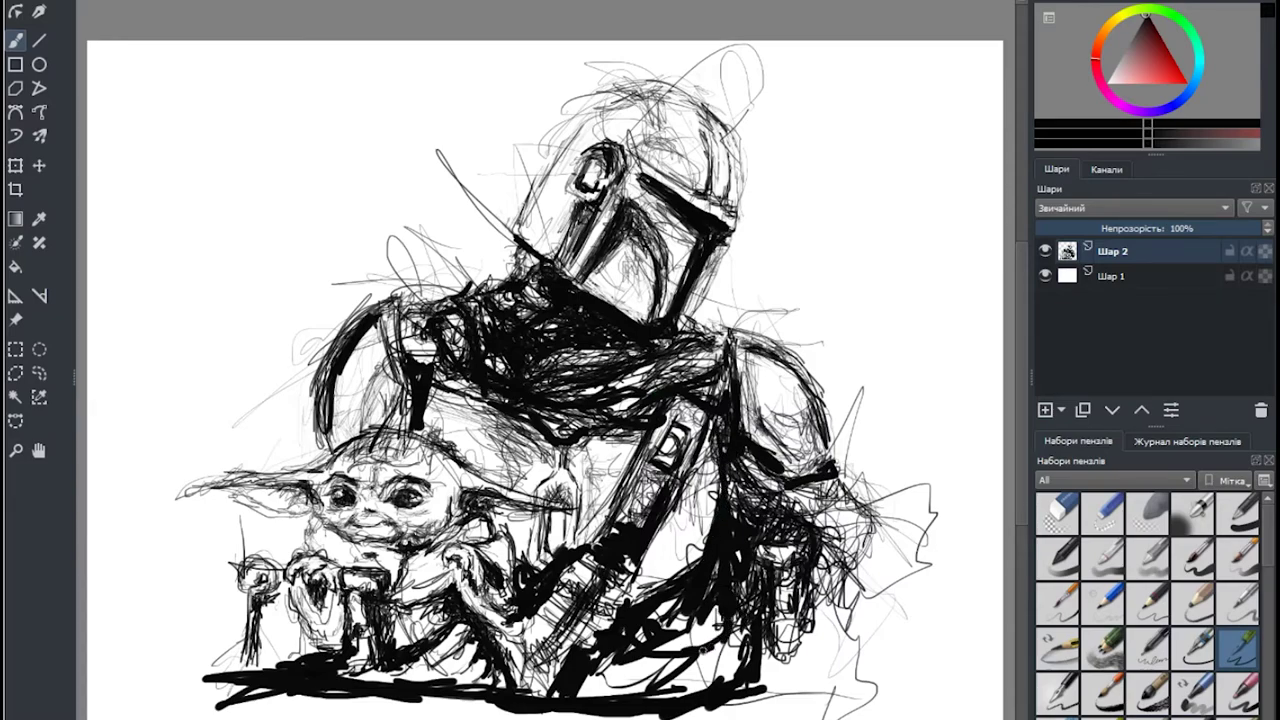
mouse_move(670, 604)
left_mouse_down()
mouse_move(720, 672)
mouse_move(580, 696)
left_mouse_up()
left_click_drag(740, 680, 860, 706)
left_click_drag(768, 640, 746, 660)
Shade the right knee and arm, thicken the ground line, and hatch the chest strap.
left_click_drag(820, 570, 816, 600)
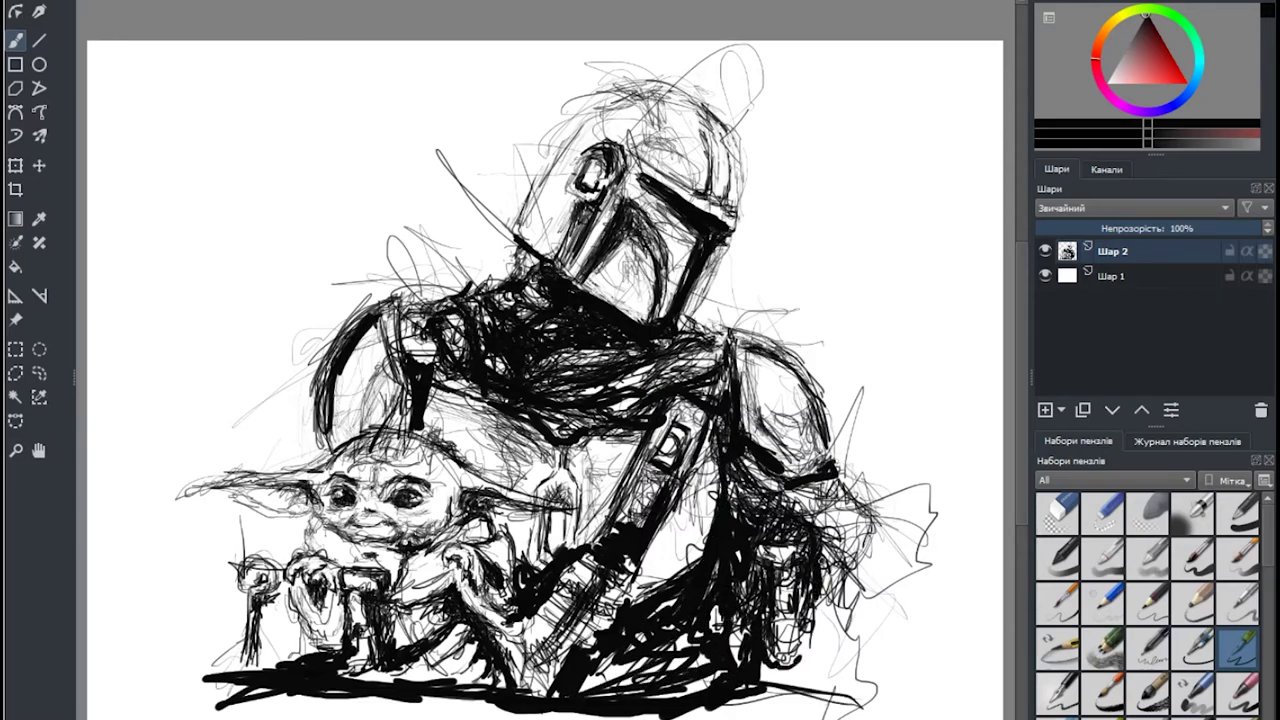
mouse_move(806, 518)
left_mouse_down()
mouse_move(894, 608)
mouse_move(862, 590)
left_mouse_up()
left_click_drag(836, 482, 892, 532)
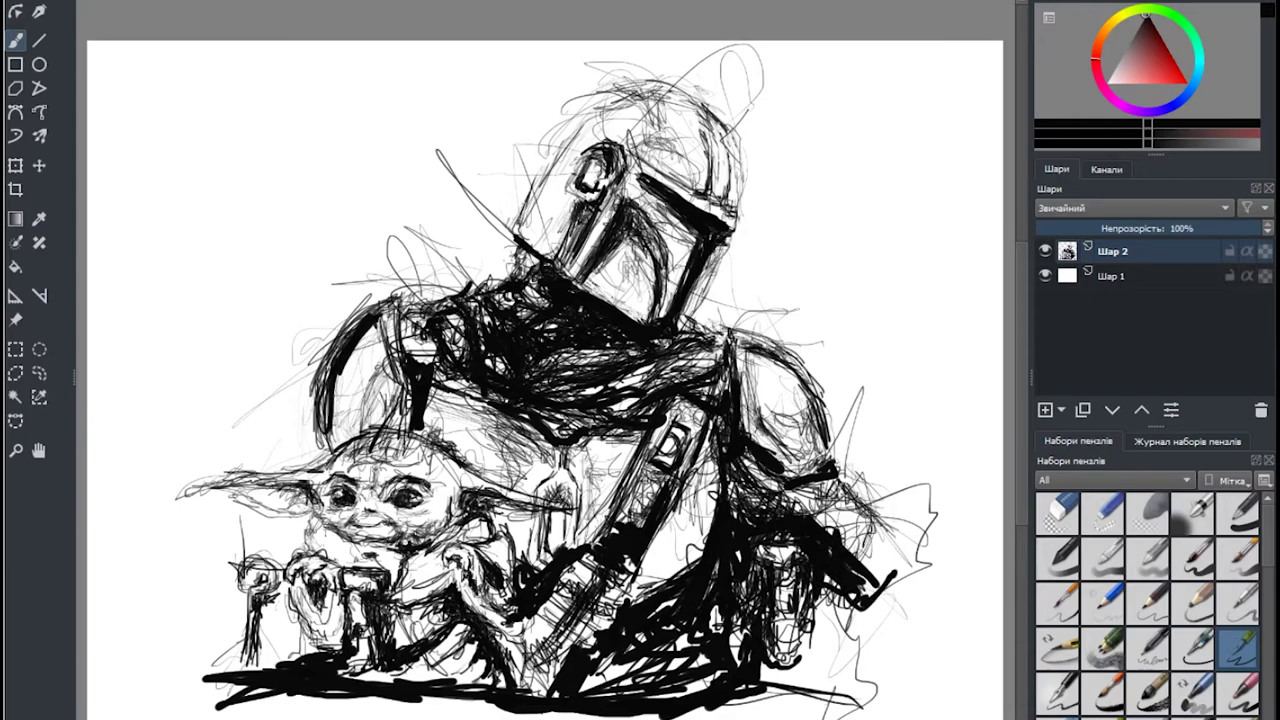
left_click_drag(782, 484, 832, 534)
left_click_drag(822, 596, 790, 664)
left_click_drag(380, 606, 408, 640)
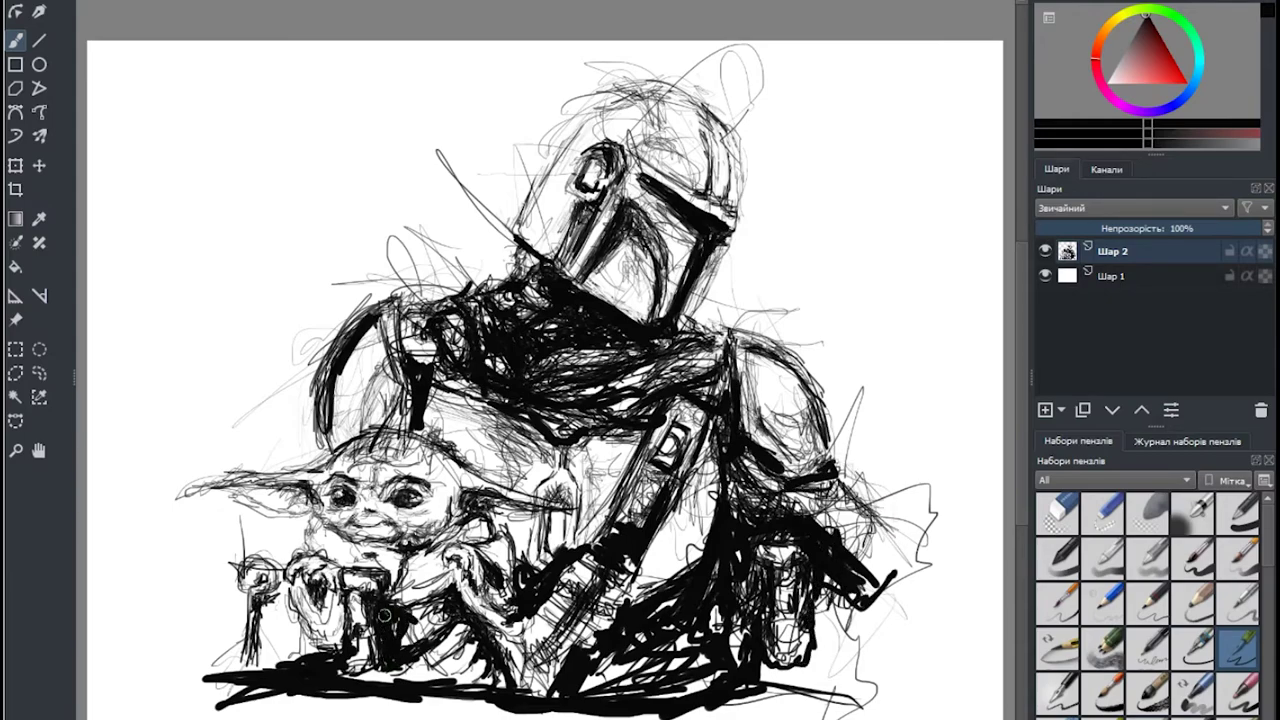
mouse_move(752, 558)
left_mouse_down()
mouse_move(764, 646)
mouse_move(590, 676)
left_mouse_up()
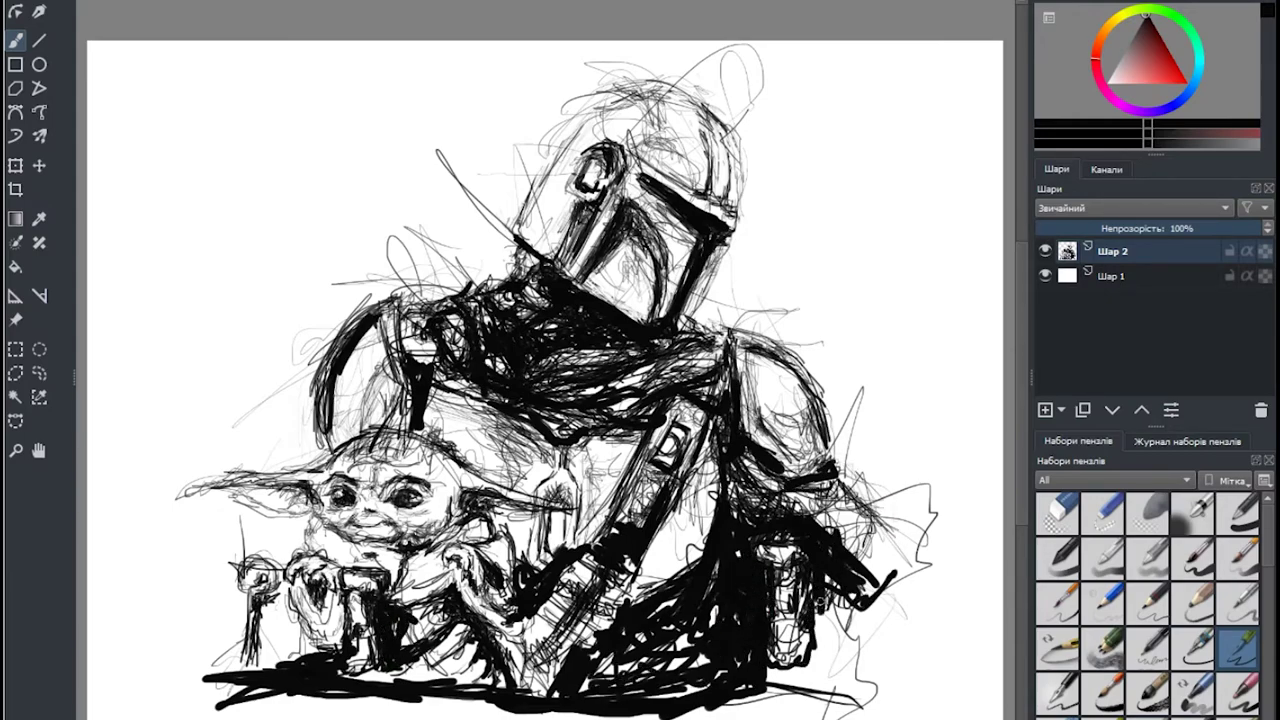
left_click_drag(820, 588, 806, 686)
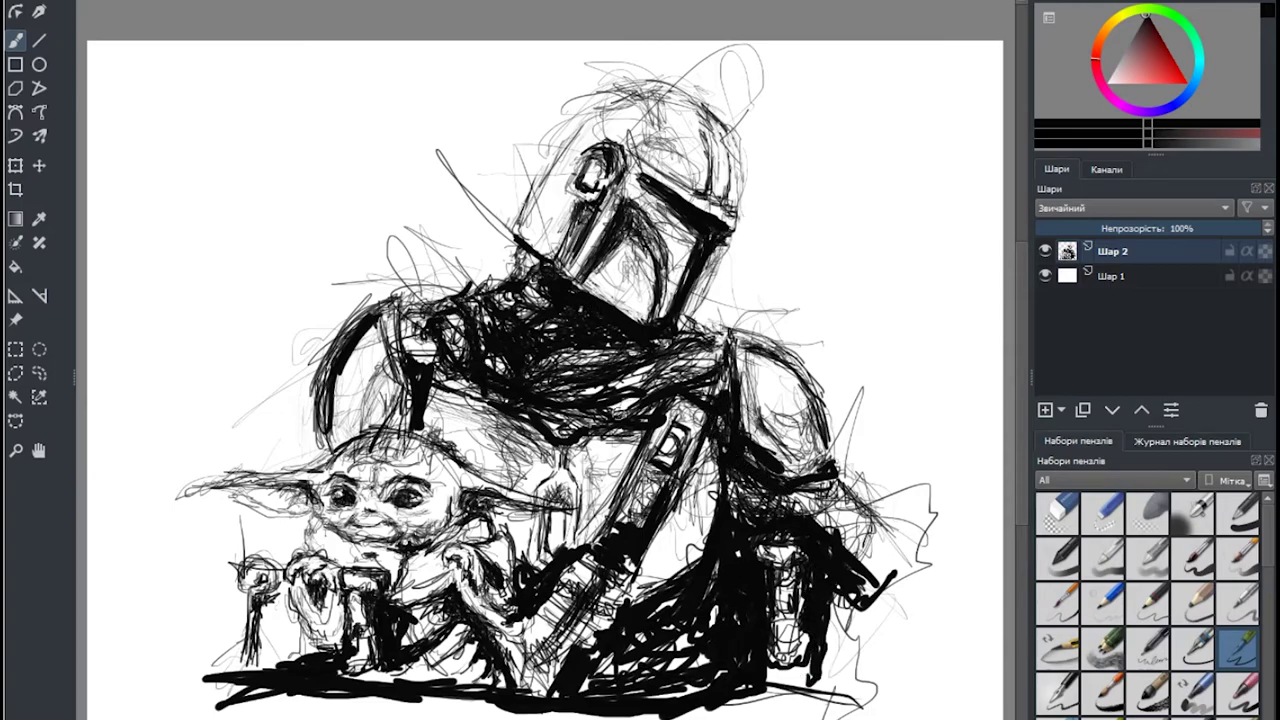
left_click_drag(654, 404, 558, 426)
left_click_drag(592, 370, 546, 398)
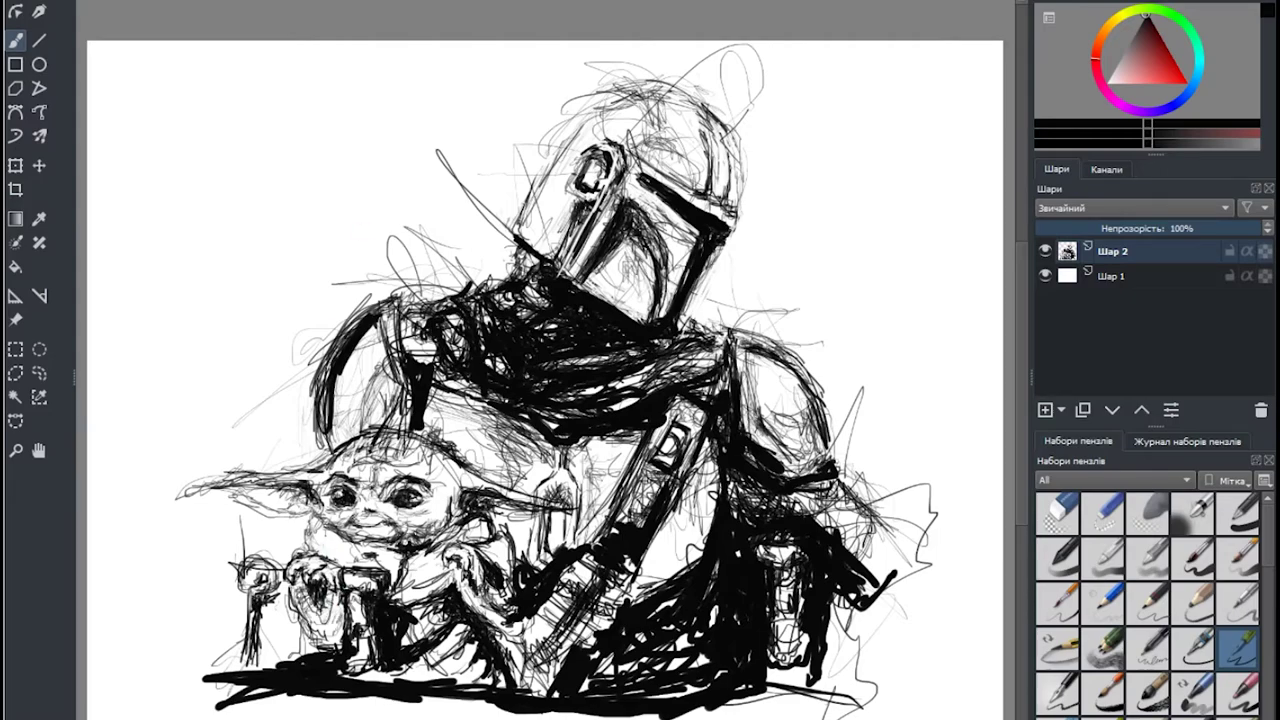
Add dark marks over Grogu's hands and hatch the torso behind his head.
mouse_move(298, 590)
left_mouse_down()
mouse_move(336, 607)
mouse_move(460, 570)
mouse_move(516, 634)
mouse_move(490, 622)
left_mouse_up()
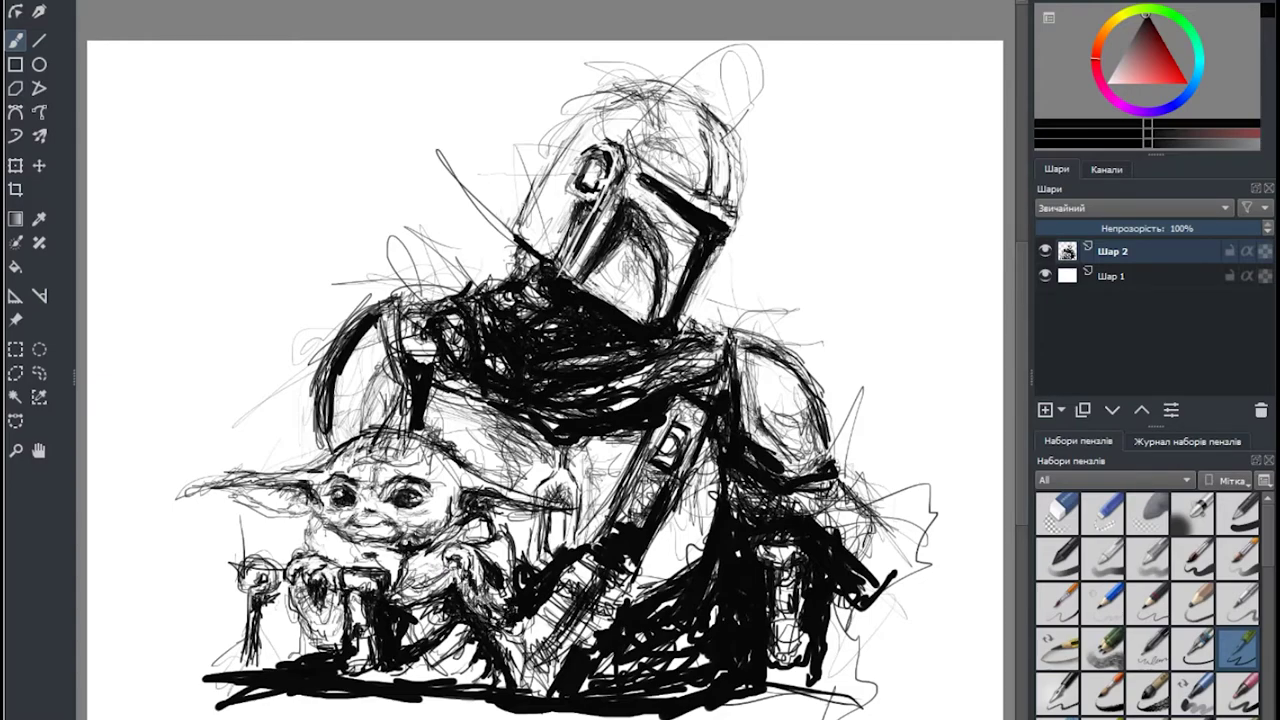
left_click_drag(432, 396, 404, 434)
left_click_drag(388, 372, 392, 414)
left_click_drag(360, 440, 392, 428)
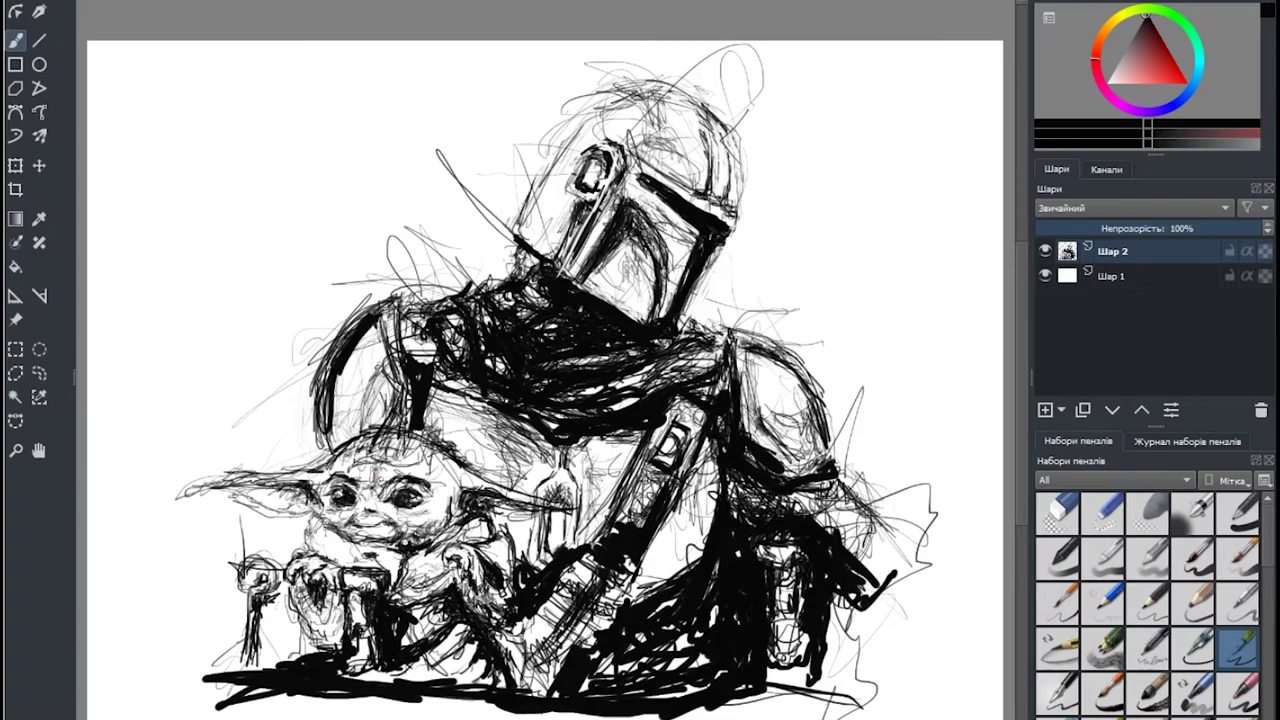
Undo the last four hatching strokes with Ctrl+Z, then redo one with Ctrl+Shift+Z.
key("ctrl+z")
key("ctrl+z")
key("ctrl+z")
key("ctrl+z")
key("ctrl+z")
key("ctrl+z")
key("ctrl+z")
key("ctrl+z")
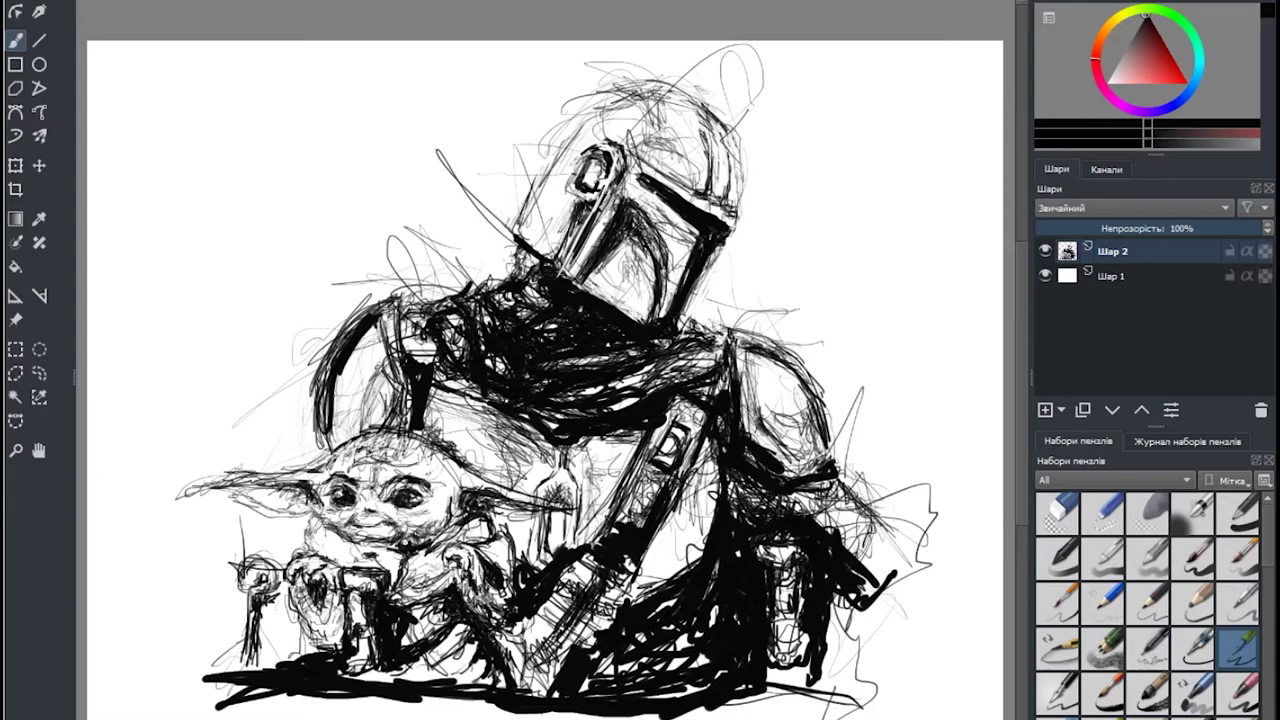
key("ctrl+z")
key("ctrl+z")
key("ctrl+z")
key("ctrl+z")
key("ctrl+z")
key("ctrl+z")
key("ctrl+z")
key("ctrl+z")
key("ctrl+z")
key("ctrl+z")
key("ctrl+z")
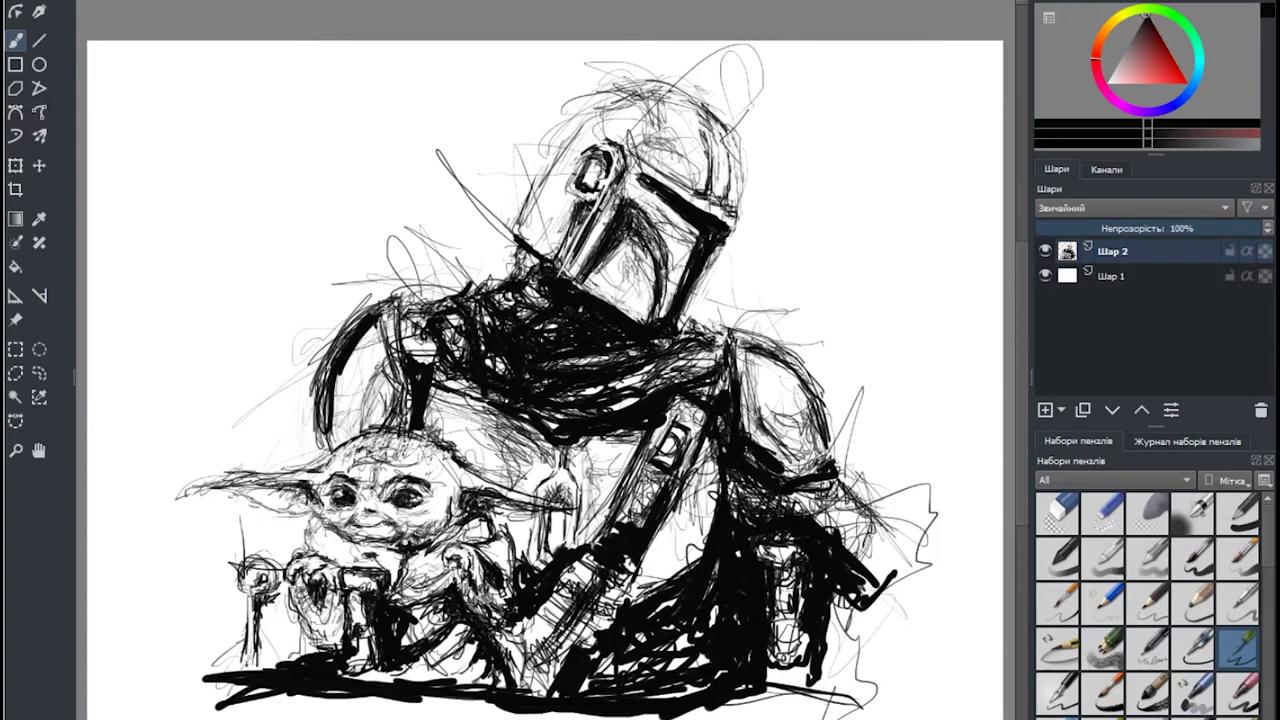
key("ctrl+z")
key("ctrl+z")
key("ctrl+z")
key("ctrl+z")
key("ctrl+z")
key("ctrl+z")
key("ctrl+z")
key("ctrl+z")
key("ctrl+z")
key("ctrl+z")
key("ctrl+z")
key("ctrl+z")
key("ctrl+z")
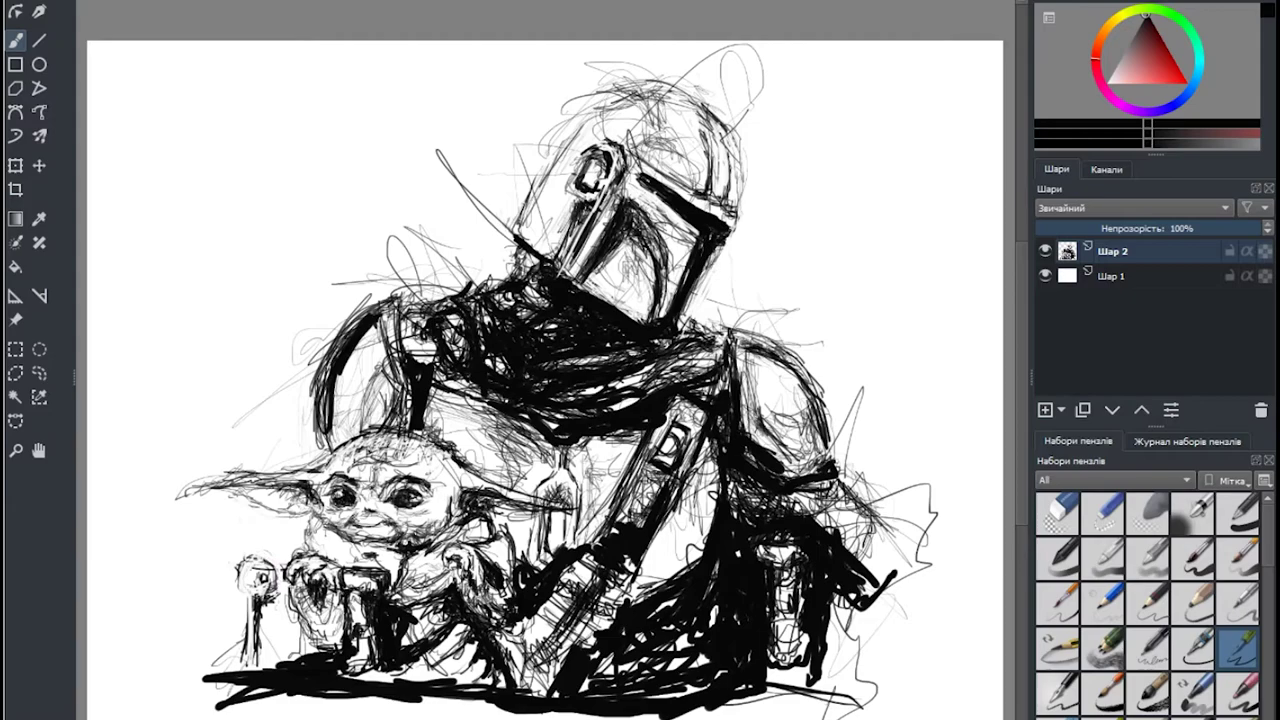
key("ctrl+z")
key("ctrl+z")
key("ctrl+z")
key("ctrl+z")
key("ctrl+z")
key("ctrl+z")
key("ctrl+z")
key("ctrl+z")
key("ctrl+z")
key("ctrl+z")
key("ctrl+z")
key("ctrl+z")
key("ctrl+z")
key("ctrl+z")
key("ctrl+z")
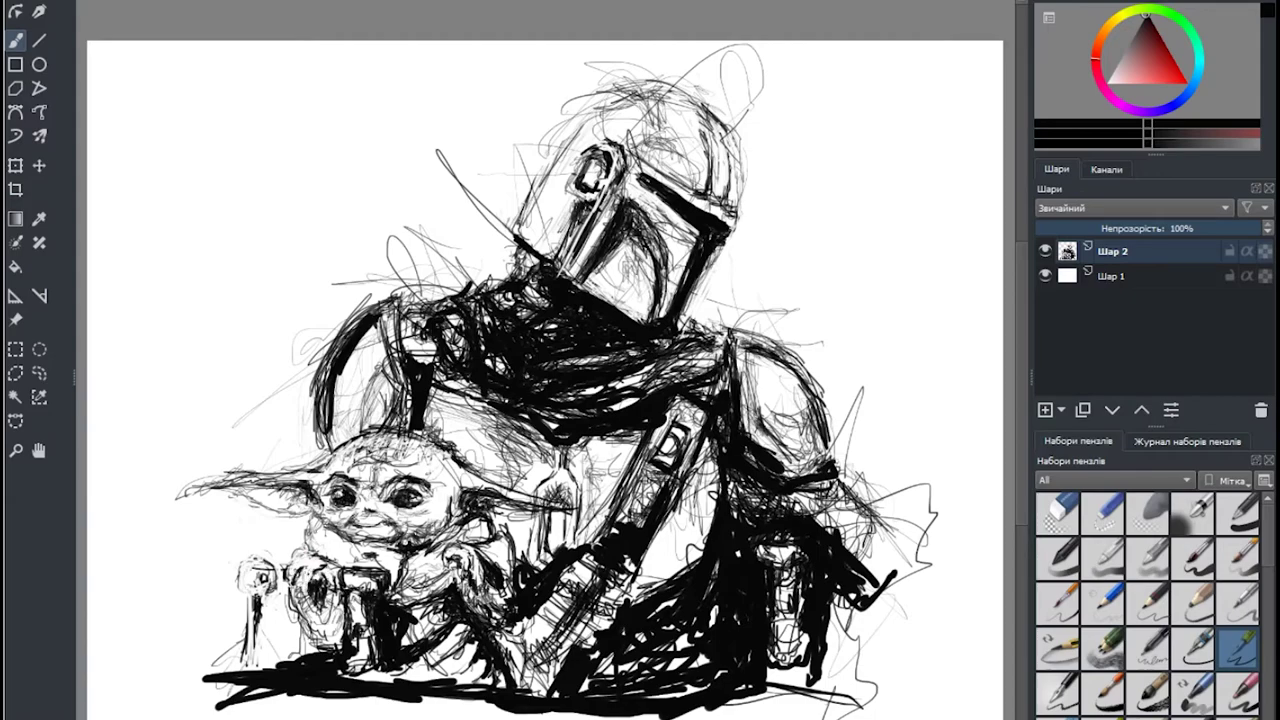
key("ctrl+shift+z")
key("ctrl+shift+z")
key("ctrl+shift+z")
key("ctrl+shift+z")
key("ctrl+shift+z")
key("ctrl+shift+z")
key("ctrl+shift+z")
key("ctrl+shift+z")
Shade Grogu's left hand, robe and the ground below, plus Mando's lower right arm.
mouse_move(296, 640)
left_mouse_down()
mouse_move(312, 598)
mouse_move(334, 630)
mouse_move(338, 588)
left_mouse_up()
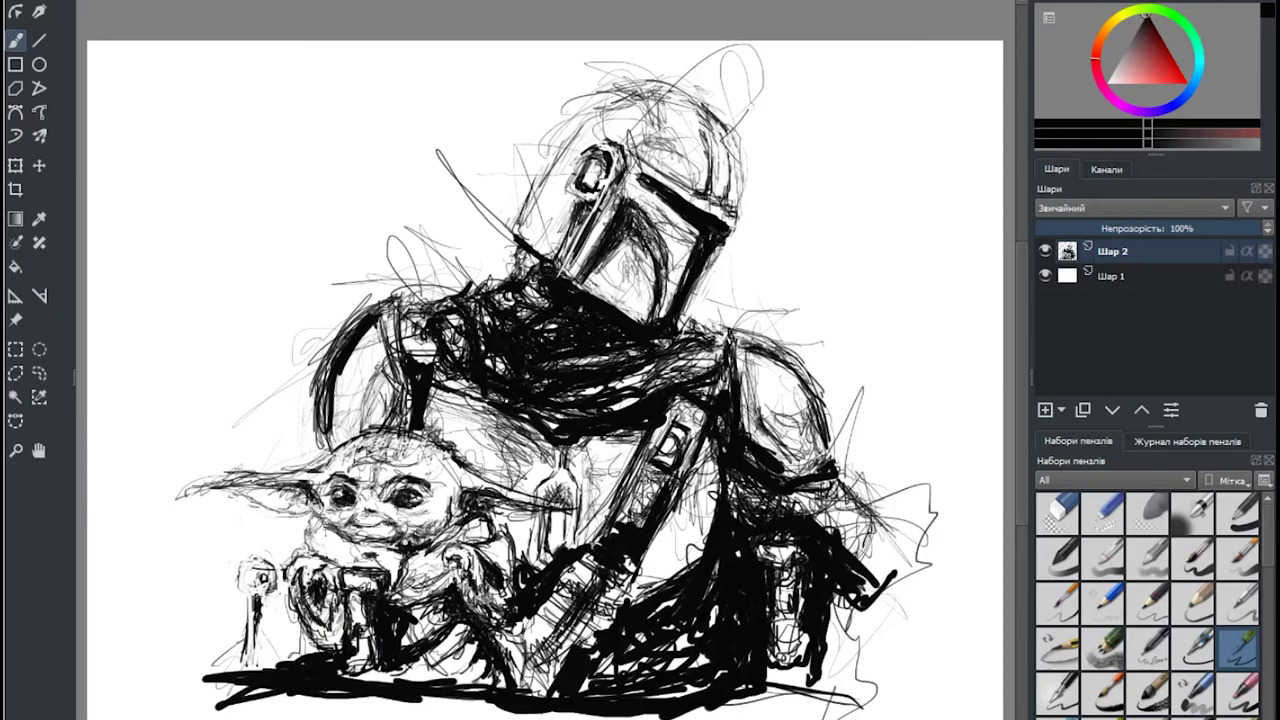
mouse_move(452, 650)
left_mouse_down()
mouse_move(464, 634)
mouse_move(418, 674)
mouse_move(460, 684)
left_mouse_up()
left_click_drag(450, 622, 402, 578)
mouse_move(412, 644)
left_mouse_down()
mouse_move(440, 610)
mouse_move(408, 564)
mouse_move(402, 596)
left_mouse_up()
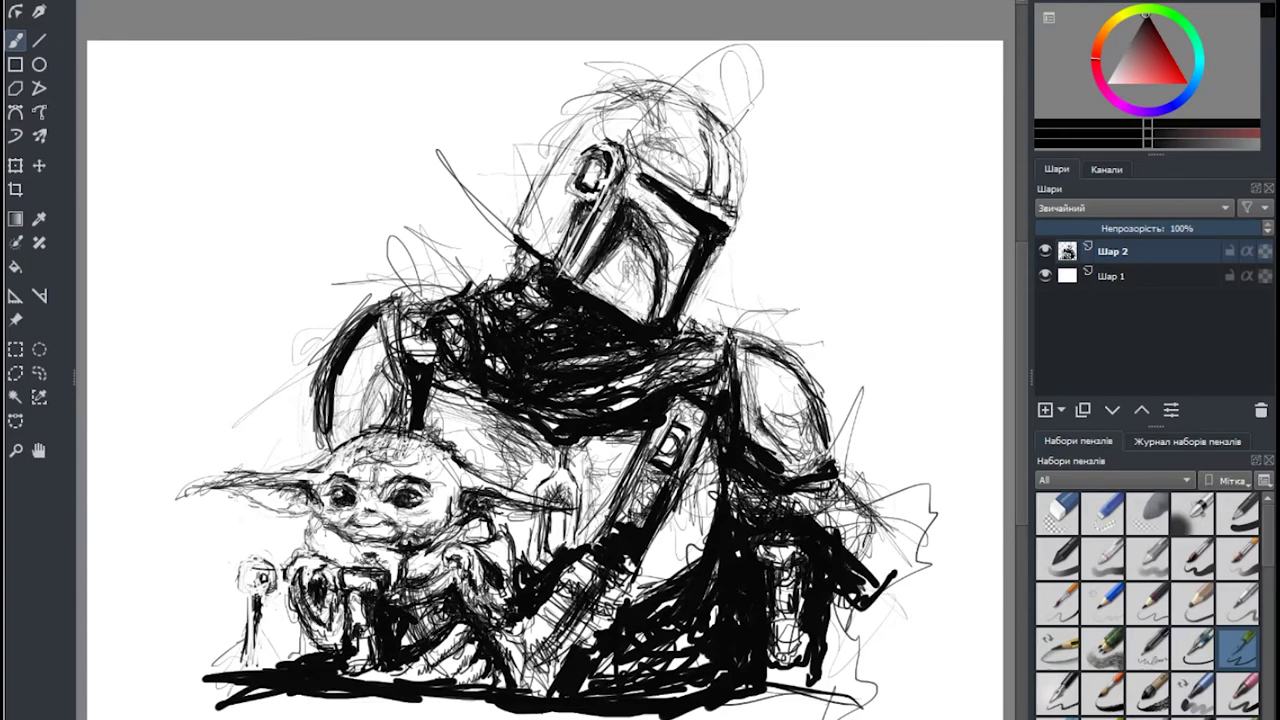
mouse_move(344, 562)
left_mouse_down()
mouse_move(382, 568)
mouse_move(356, 666)
mouse_move(368, 590)
left_mouse_up()
left_click_drag(786, 546, 784, 664)
Hatch dark shading over the blaster, belt and strap, including the blaster's lower end.
left_click_drag(662, 566, 648, 586)
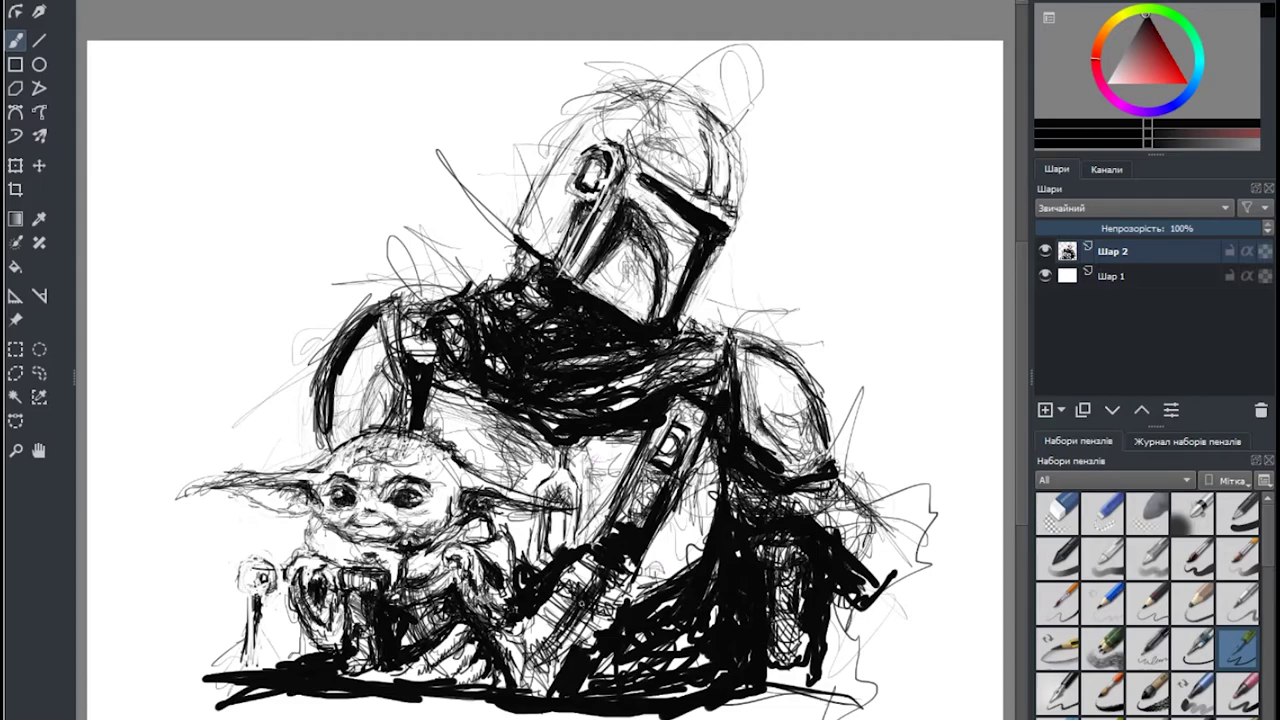
mouse_move(540, 604)
left_mouse_down()
mouse_move(580, 646)
mouse_move(600, 630)
left_mouse_up()
mouse_move(556, 578)
left_mouse_down()
mouse_move(618, 622)
mouse_move(576, 580)
mouse_move(598, 574)
left_mouse_up()
left_click_drag(608, 576, 630, 588)
left_click_drag(610, 490, 596, 548)
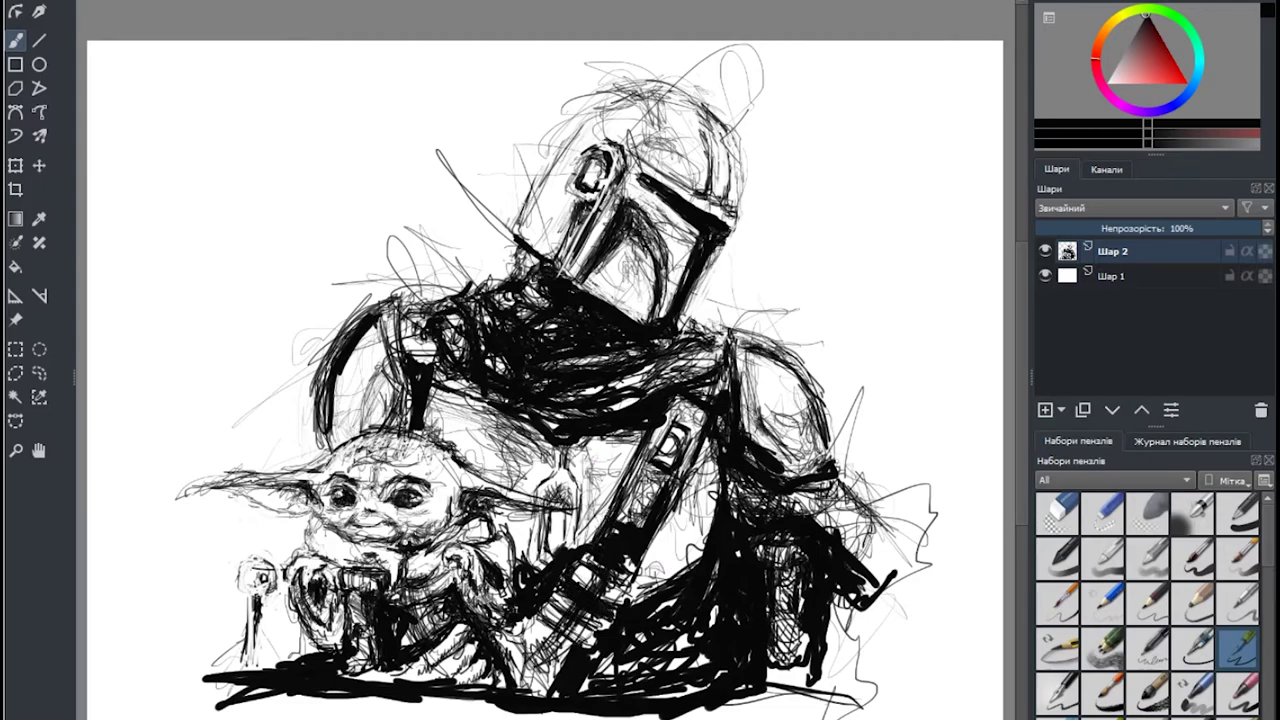
left_click_drag(640, 448, 612, 518)
mouse_move(530, 606)
left_mouse_down()
mouse_move(562, 644)
mouse_move(520, 666)
mouse_move(530, 680)
left_mouse_up()
left_click_drag(548, 672, 538, 690)
left_click_drag(524, 622, 510, 656)
left_click_drag(544, 664, 526, 690)
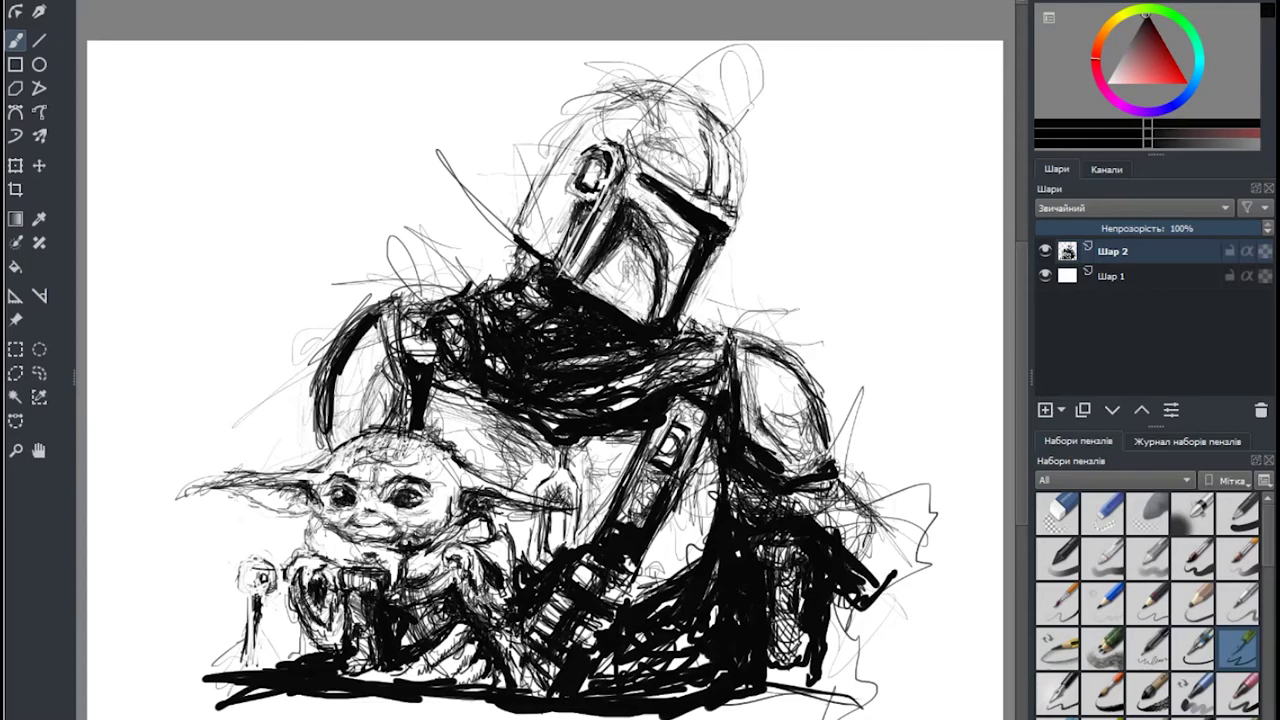
Shade around Grogu's right ear, collar, chin and head, then hatch the shoulder and neck.
mouse_move(464, 496)
left_mouse_down()
mouse_move(510, 504)
mouse_move(488, 525)
left_mouse_up()
mouse_move(478, 522)
left_mouse_down()
mouse_move(490, 537)
mouse_move(424, 552)
mouse_move(410, 542)
left_mouse_up()
left_click_drag(460, 510, 438, 534)
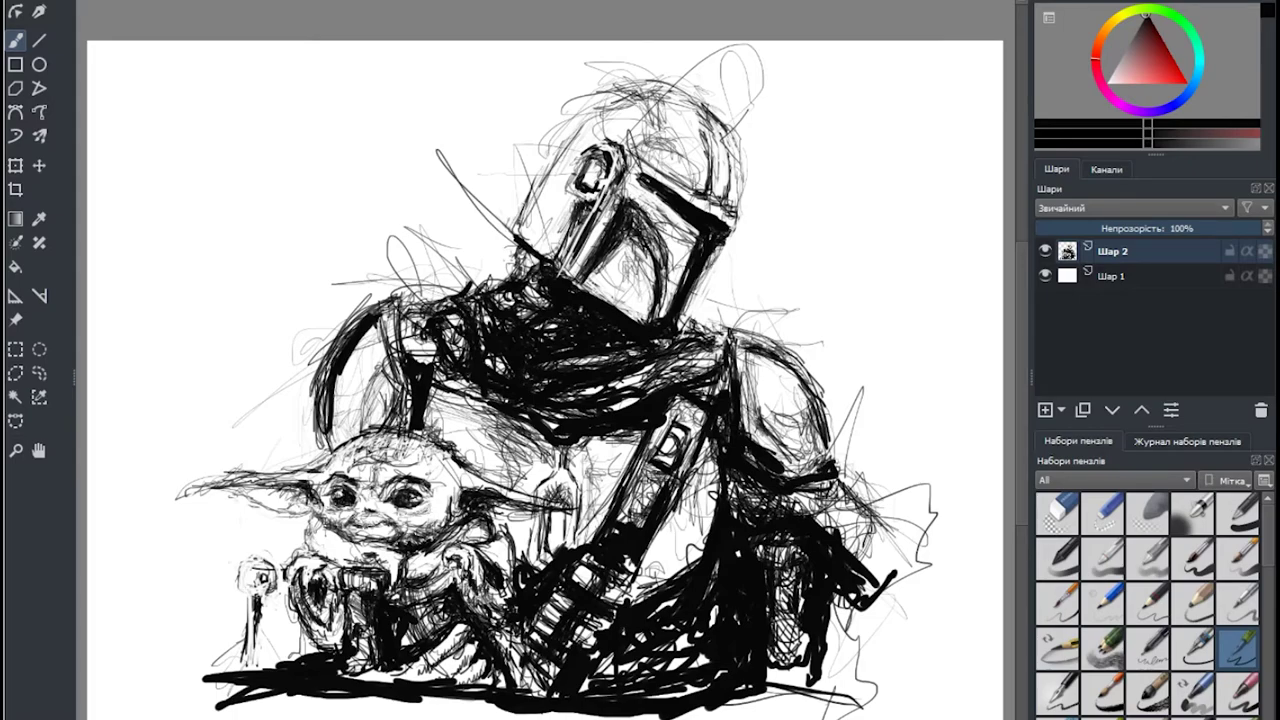
left_click_drag(334, 452, 318, 476)
mouse_move(430, 260)
left_mouse_down()
mouse_move(424, 296)
mouse_move(516, 240)
mouse_move(434, 300)
mouse_move(466, 246)
mouse_move(510, 238)
left_mouse_up()
left_click_drag(424, 290, 514, 246)
mouse_move(468, 298)
left_mouse_down()
mouse_move(516, 272)
mouse_move(396, 300)
mouse_move(402, 354)
left_mouse_up()
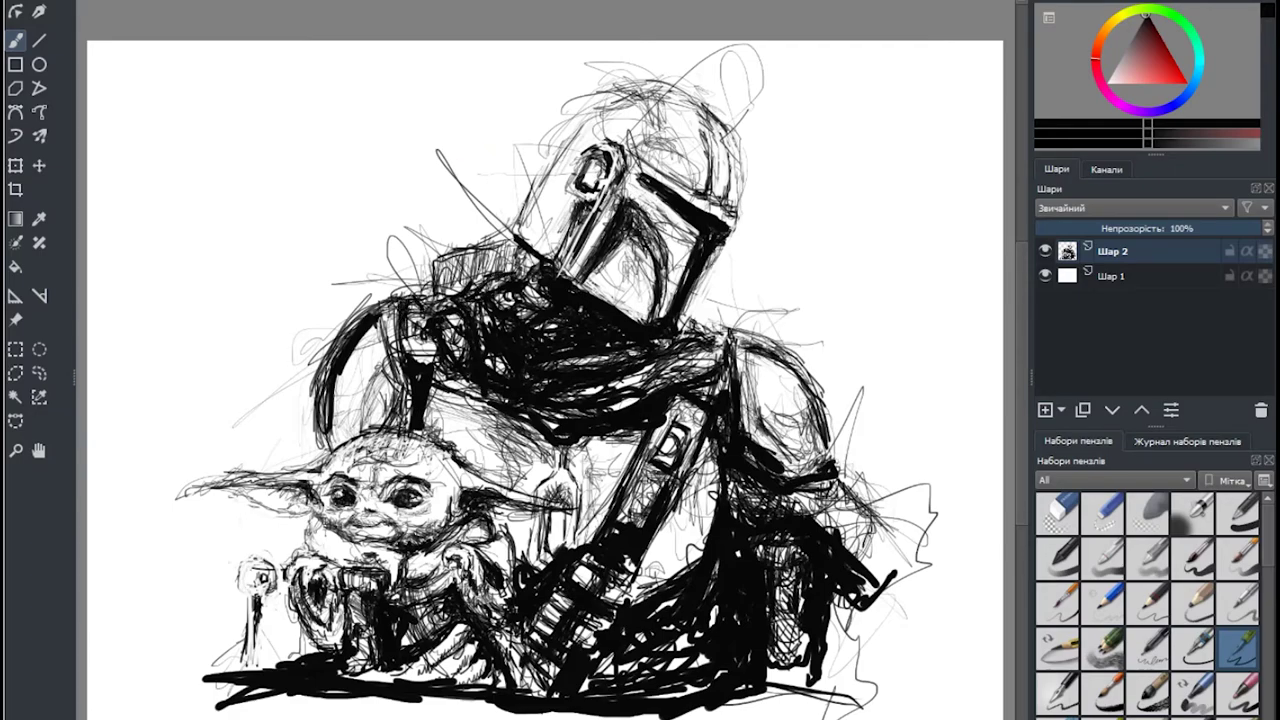
Sketch the small post left of Grogu, erase its upper strokes, and darken its round top and stem.
mouse_move(240, 560)
left_mouse_down()
mouse_move(258, 582)
mouse_move(244, 596)
left_mouse_up()
left_click_drag(230, 538, 244, 584)
left_click_drag(238, 498, 246, 566)
mouse_move(238, 510)
left_mouse_down()
mouse_move(238, 560)
mouse_move(278, 560)
left_mouse_up()
left_click_drag(240, 526, 246, 596)
left_click_drag(232, 560, 242, 566)
left_click_drag(254, 561, 266, 561)
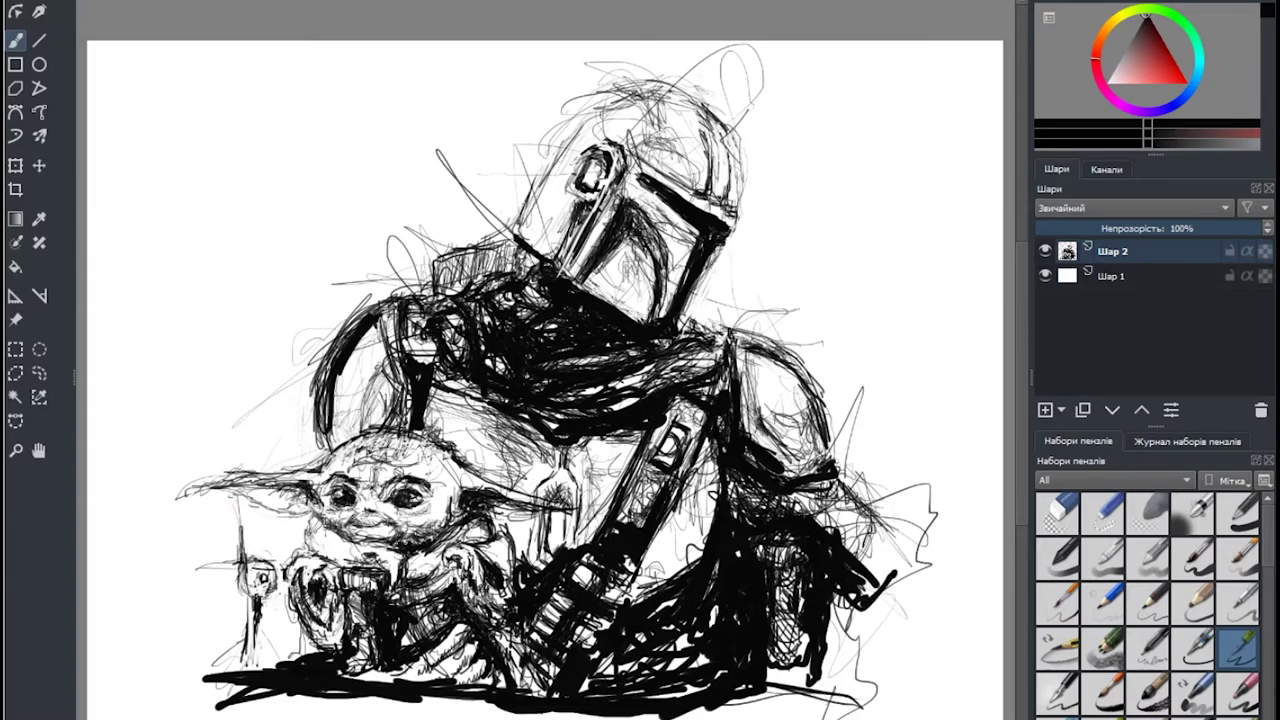
mouse_move(238, 500)
left_mouse_down()
mouse_move(244, 572)
mouse_move(203, 566)
left_mouse_up()
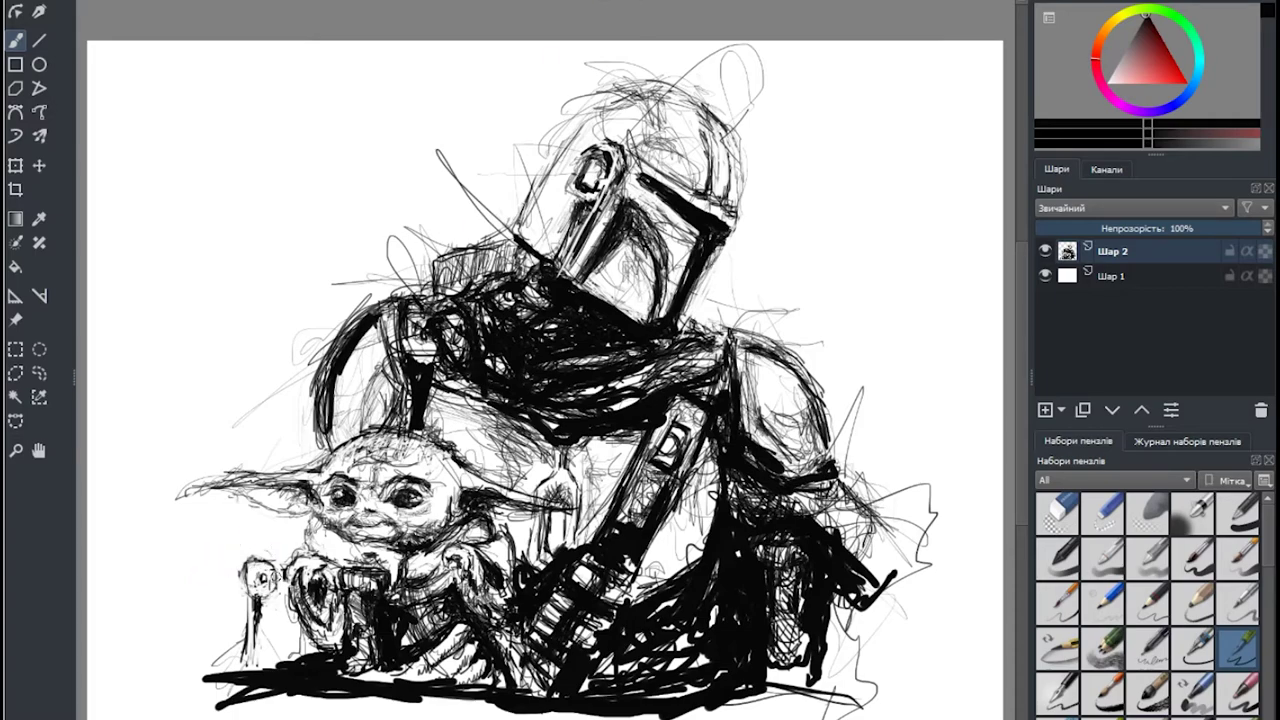
mouse_move(270, 574)
left_mouse_down()
mouse_move(256, 594)
mouse_move(270, 592)
mouse_move(236, 596)
mouse_move(254, 592)
mouse_move(255, 664)
mouse_move(268, 586)
mouse_move(240, 592)
mouse_move(272, 588)
mouse_move(276, 566)
left_mouse_up()
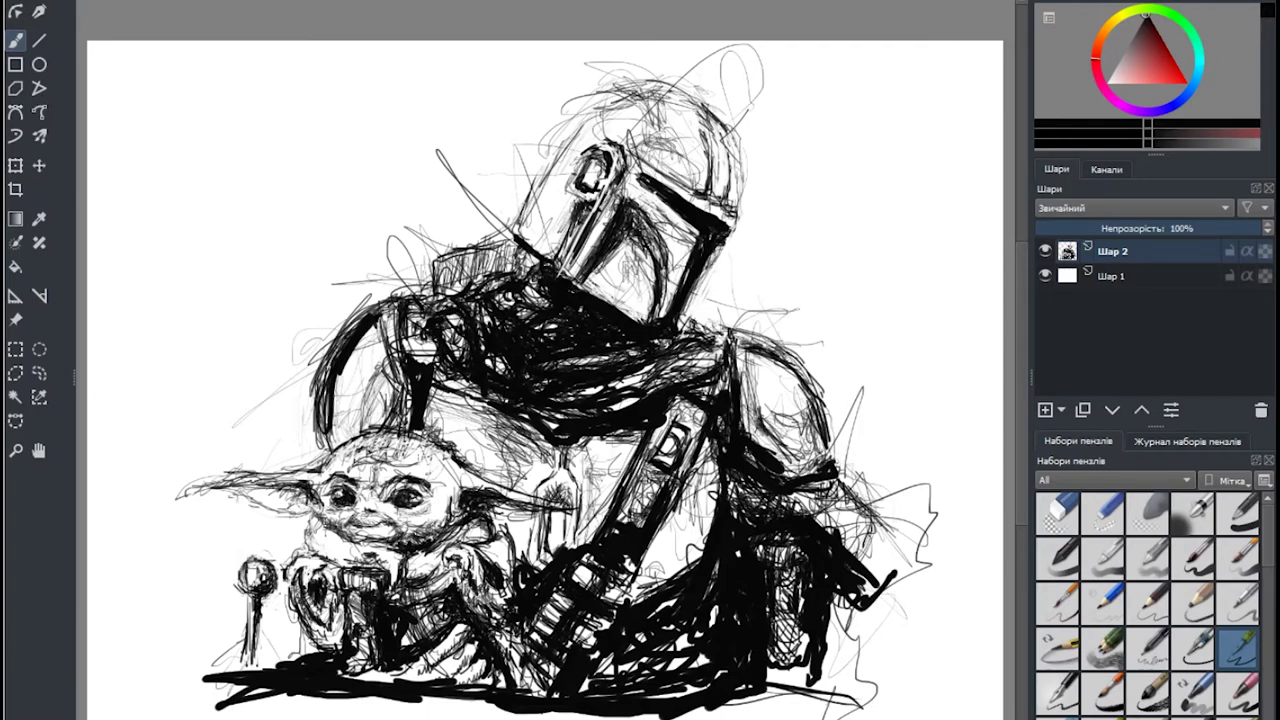
left_click_drag(258, 608, 252, 672)
Add small detail strokes by Grogu's eye, forehead, ear and hand, and on the chest strap.
left_click(421, 489)
left_click_drag(388, 466, 455, 445)
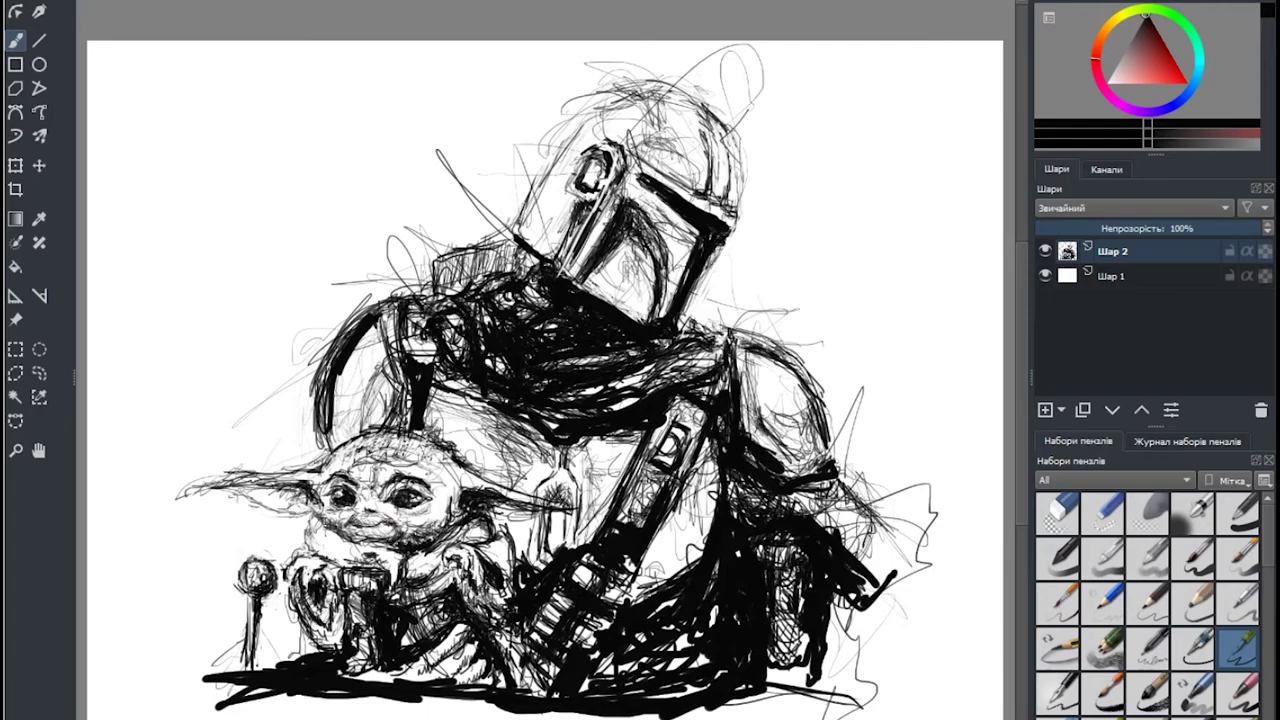
left_click_drag(568, 476, 576, 546)
mouse_move(542, 468)
left_mouse_down()
mouse_move(556, 486)
mouse_move(544, 566)
left_mouse_up()
mouse_move(536, 516)
left_mouse_down()
mouse_move(538, 558)
mouse_move(554, 546)
left_mouse_up()
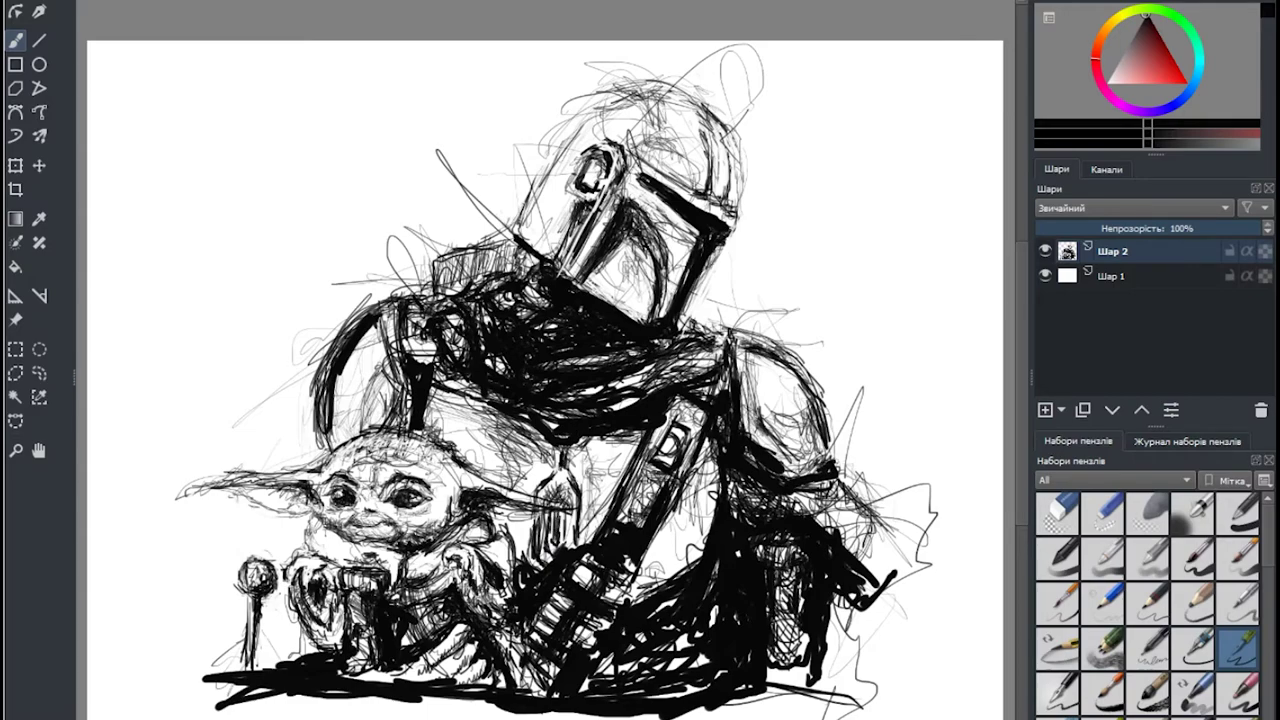
mouse_move(478, 386)
left_mouse_down()
mouse_move(448, 392)
mouse_move(478, 392)
left_mouse_up()
left_click_drag(568, 364, 682, 356)
left_click_drag(682, 364, 702, 352)
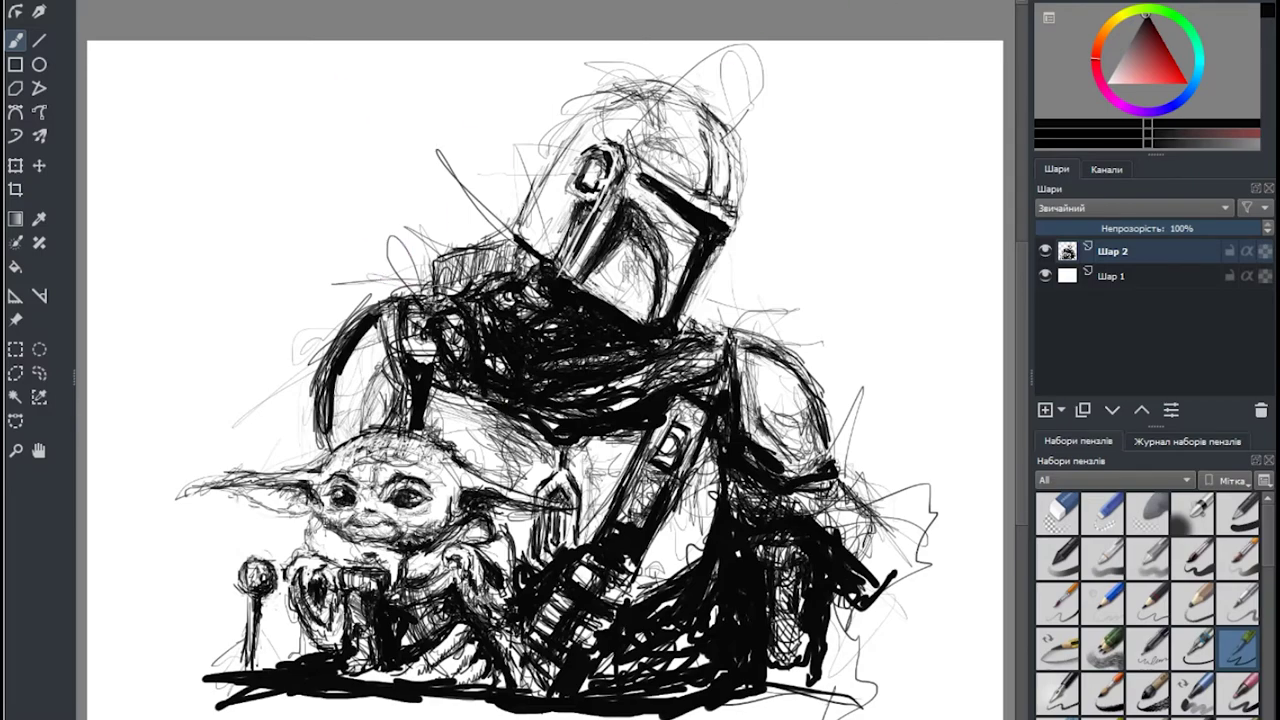
Lighten the dark neck, chest and left shoulder with white strokes.
left_click_drag(510, 300, 566, 258)
mouse_move(530, 330)
left_mouse_down()
mouse_move(566, 280)
mouse_move(438, 291)
left_mouse_up()
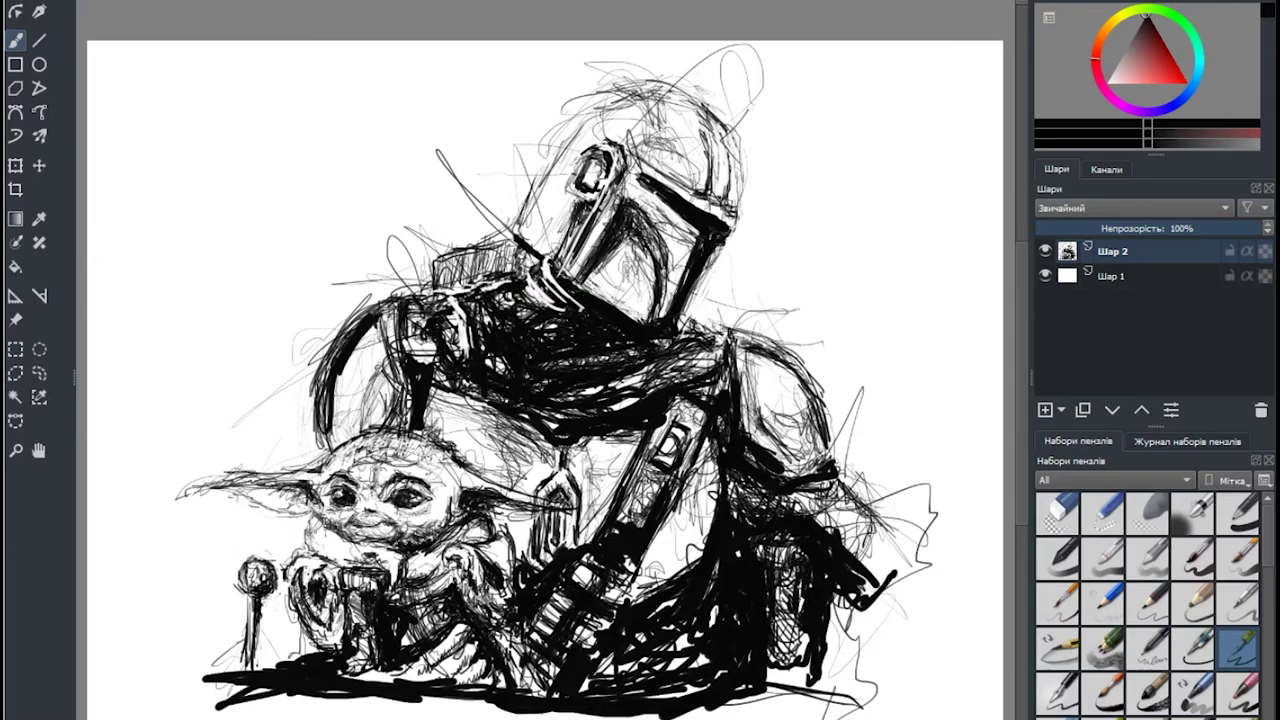
left_click_drag(498, 338, 605, 310)
mouse_move(496, 332)
left_mouse_down()
mouse_move(532, 300)
mouse_move(536, 378)
mouse_move(556, 366)
left_mouse_up()
mouse_move(478, 374)
left_mouse_down()
mouse_move(586, 362)
mouse_move(560, 344)
mouse_move(594, 338)
left_mouse_up()
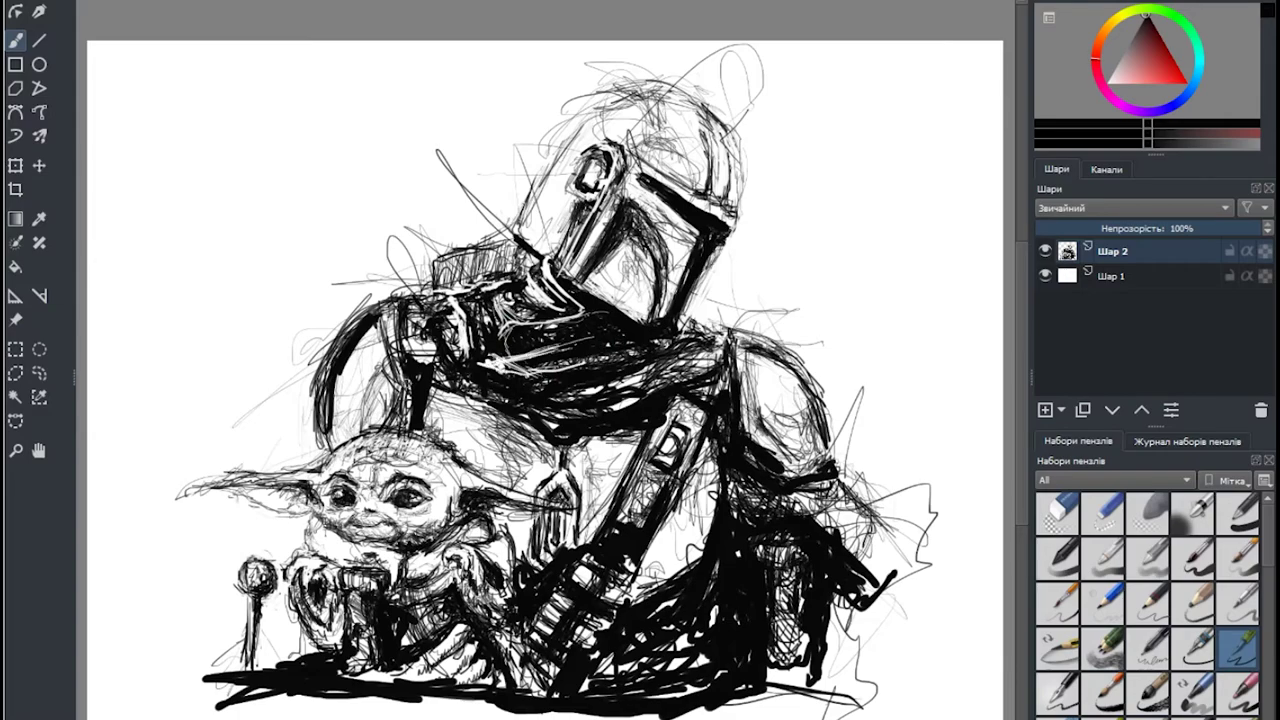
mouse_move(432, 378)
left_mouse_down()
mouse_move(466, 314)
mouse_move(428, 298)
mouse_move(458, 294)
left_mouse_up()
Add white highlights to the right shoulder, upper arm edge, belt buckle and beside Grogu's arm.
mouse_move(734, 460)
left_mouse_down()
mouse_move(838, 492)
mouse_move(822, 490)
left_mouse_up()
mouse_move(730, 500)
left_mouse_down()
mouse_move(770, 484)
mouse_move(790, 504)
left_mouse_up()
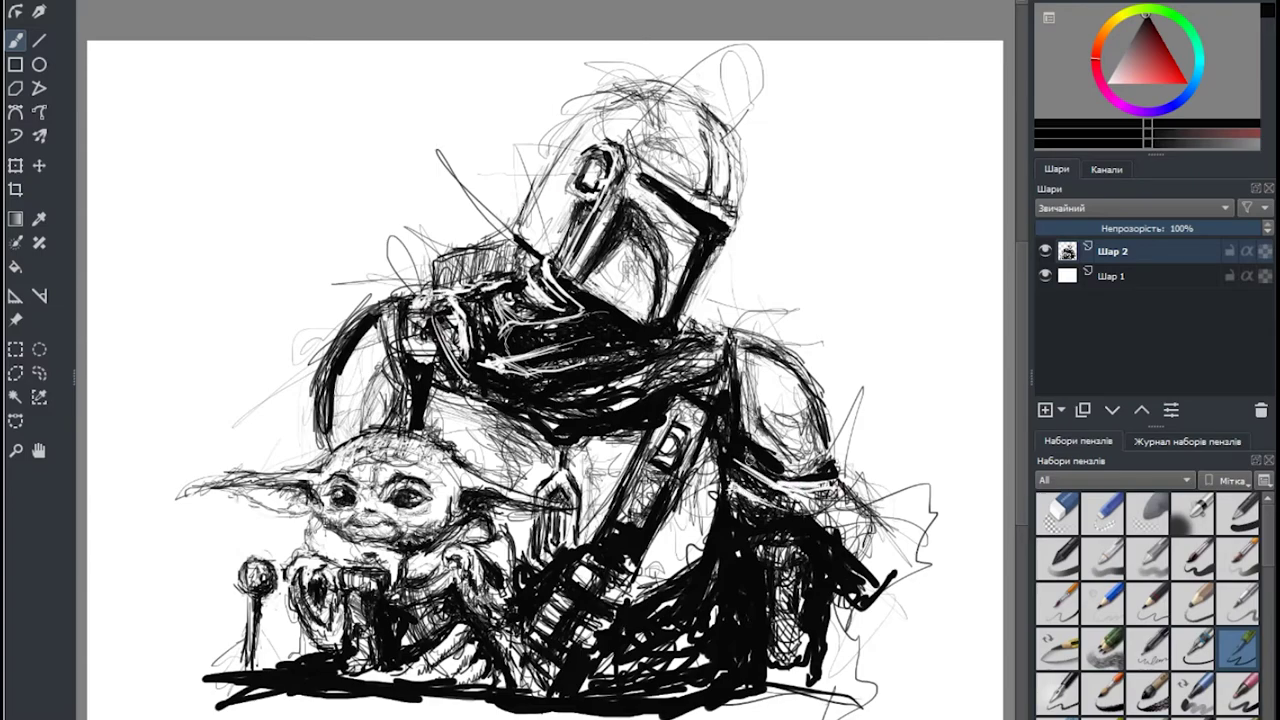
mouse_move(712, 418)
left_mouse_down()
mouse_move(730, 374)
mouse_move(730, 398)
left_mouse_up()
left_click_drag(730, 452, 732, 386)
left_click_drag(660, 464, 662, 428)
left_click_drag(594, 622, 566, 594)
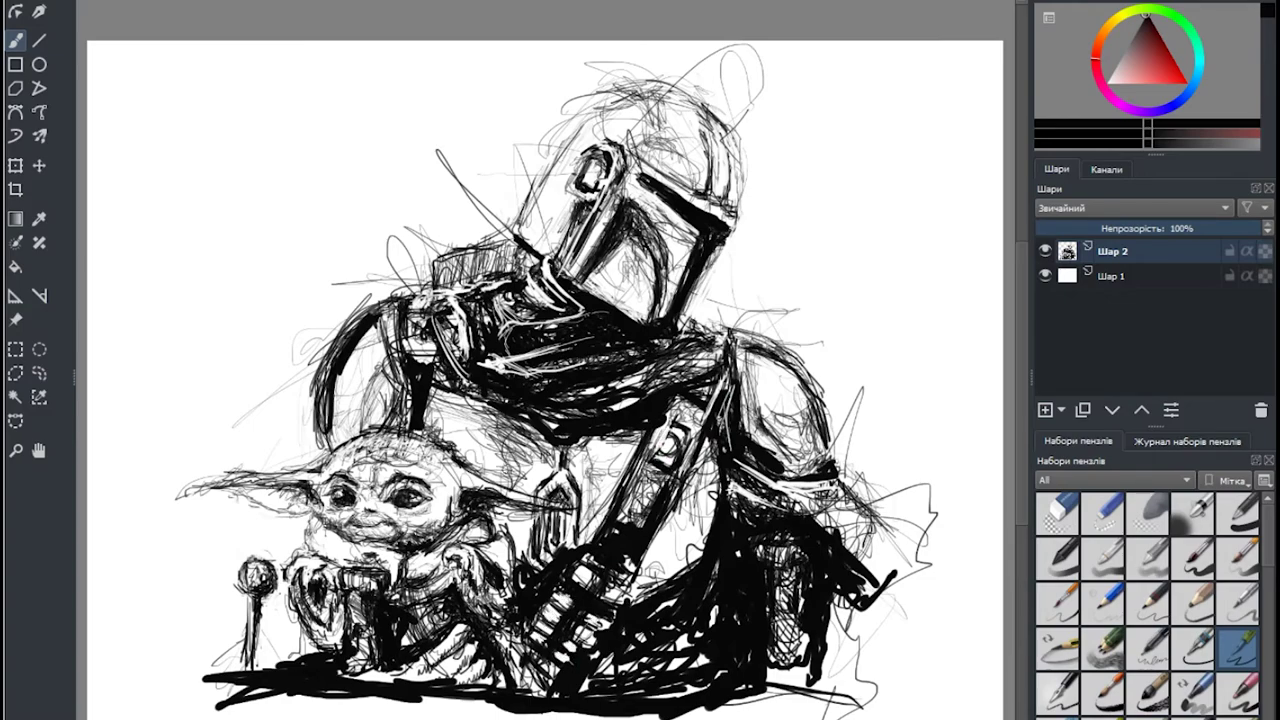
left_click_drag(476, 522, 440, 552)
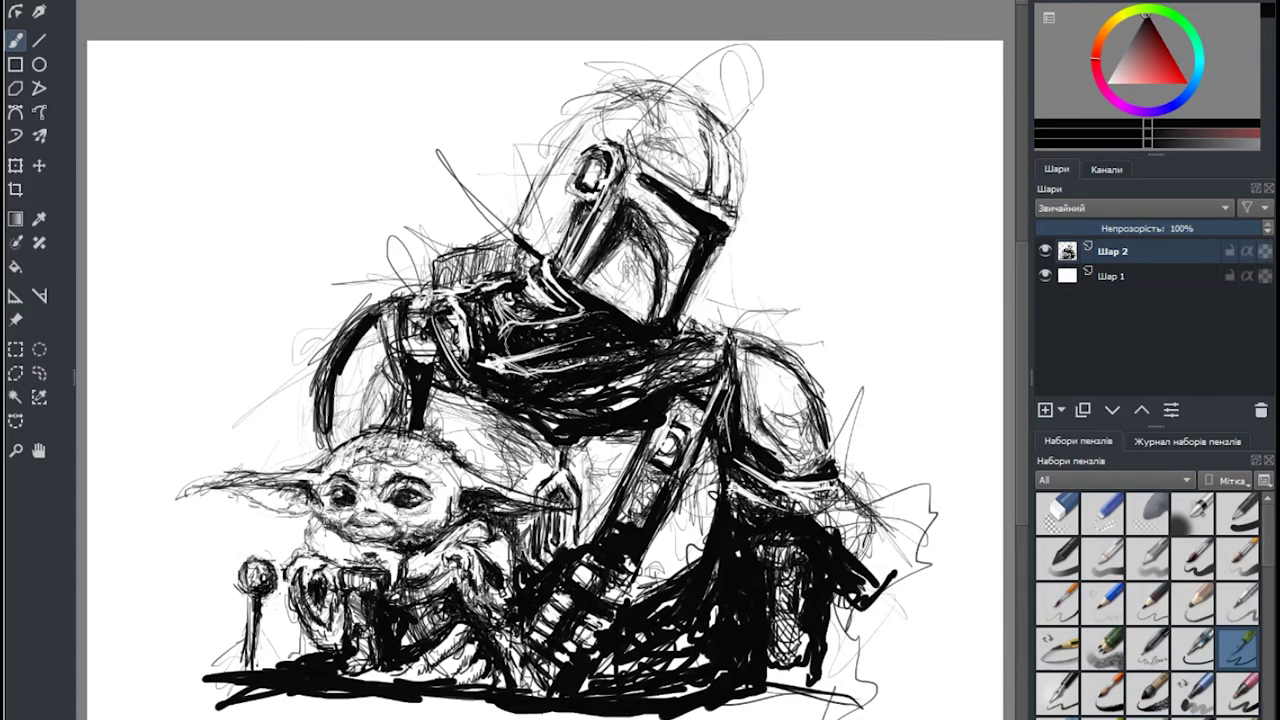
Darken the hatching on Grogu's left ear and hands.
mouse_move(306, 492)
left_mouse_down()
mouse_move(274, 508)
mouse_move(248, 502)
left_mouse_up()
mouse_move(328, 616)
left_mouse_down()
mouse_move(308, 630)
mouse_move(322, 632)
mouse_move(316, 644)
mouse_move(318, 622)
mouse_move(308, 636)
left_mouse_up()
left_click_drag(342, 604, 320, 640)
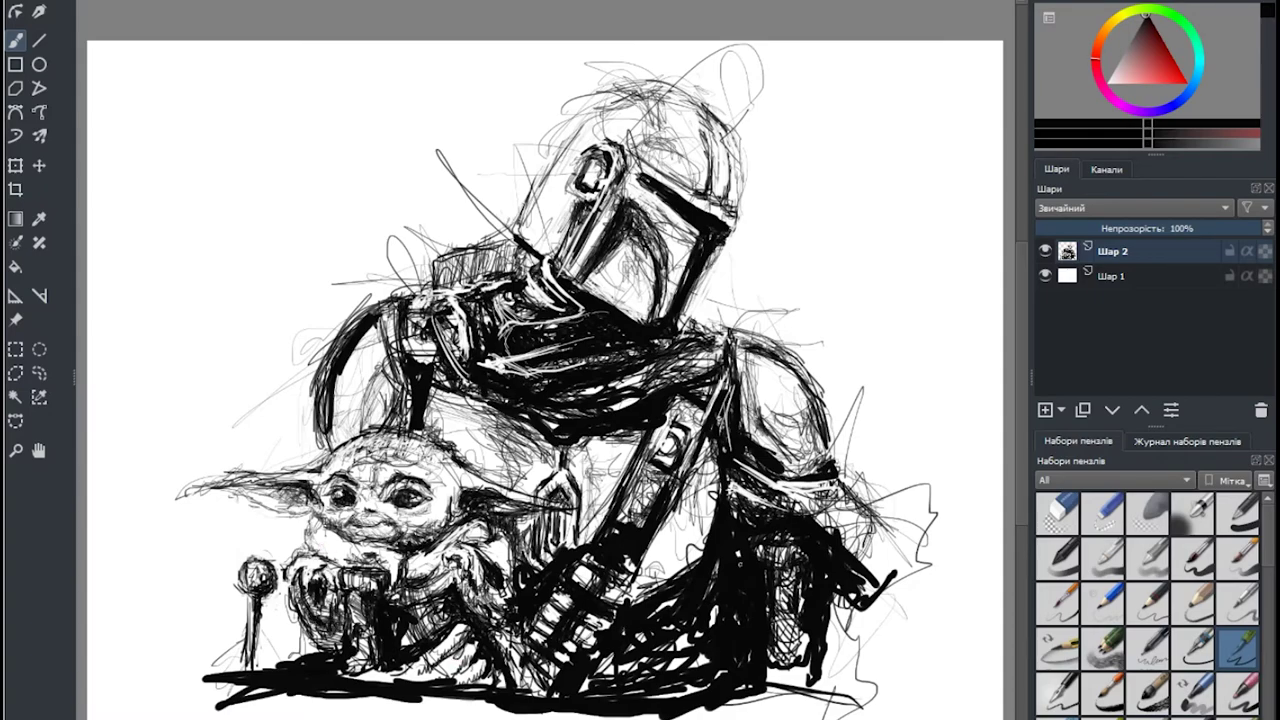
Scribble heavy shading over the Mandalorian's right arm, lower body and cape edge.
mouse_move(912, 536)
left_mouse_down()
mouse_move(872, 596)
mouse_move(850, 696)
left_mouse_up()
left_click_drag(808, 632, 768, 678)
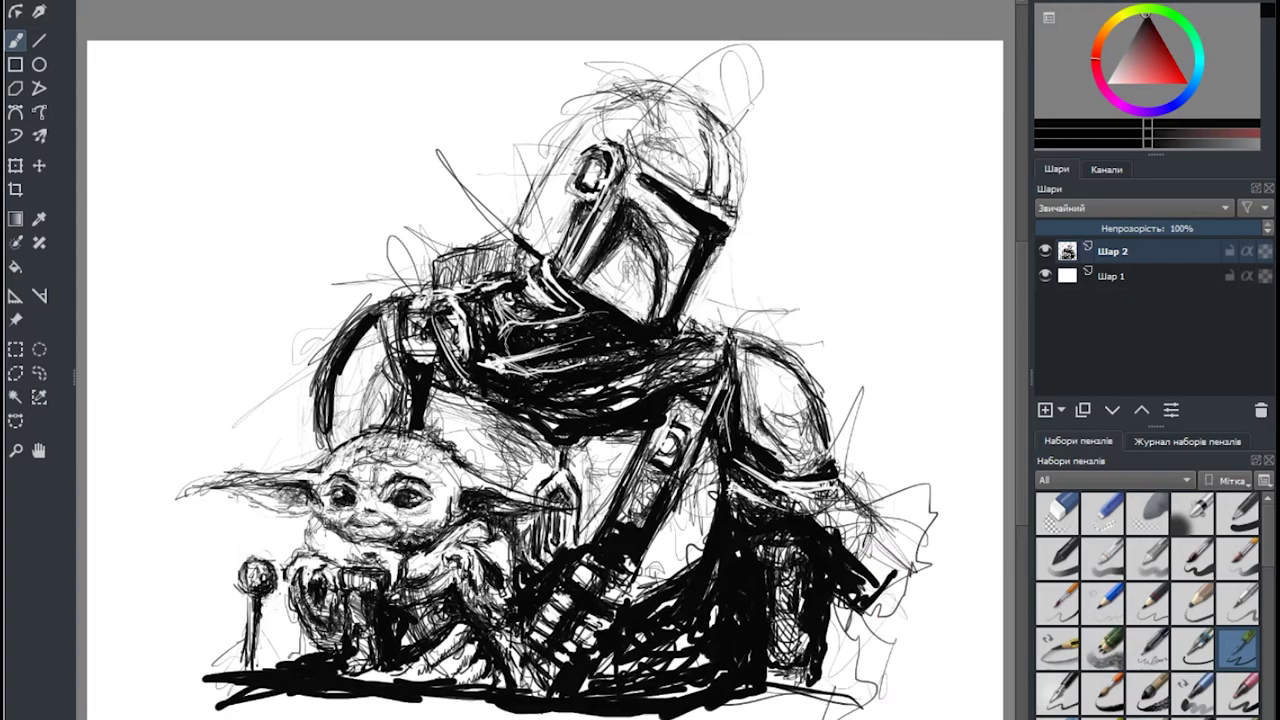
left_click_drag(866, 636, 824, 684)
mouse_move(876, 600)
left_mouse_down()
mouse_move(828, 636)
mouse_move(826, 664)
left_mouse_up()
left_click_drag(914, 468, 862, 558)
left_click_drag(940, 486, 830, 550)
Add more hatching on the right side and shoulder edge, and strengthen the left arm.
left_click_drag(846, 504, 812, 530)
mouse_move(894, 550)
left_mouse_down()
mouse_move(856, 648)
mouse_move(946, 688)
left_mouse_up()
left_click_drag(914, 650, 822, 660)
left_click_drag(870, 586, 860, 622)
mouse_move(806, 410)
left_mouse_down()
mouse_move(808, 452)
mouse_move(790, 464)
mouse_move(814, 470)
left_mouse_up()
left_click_drag(368, 366, 360, 440)
left_click_drag(370, 350, 380, 408)
Redraw and darken the Mandalorian's left arm outline beside Grogu's ear.
left_click_drag(324, 430, 310, 448)
left_click_drag(322, 350, 302, 444)
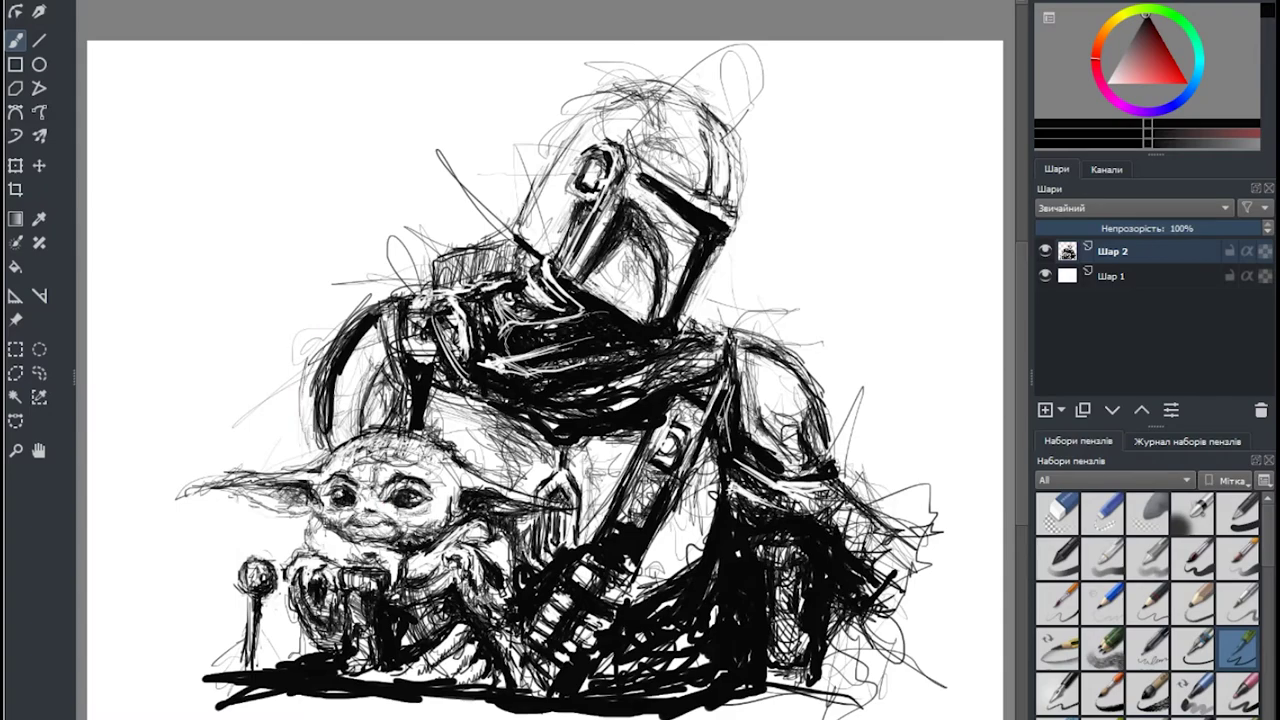
left_click_drag(322, 330, 304, 446)
left_click_drag(350, 302, 310, 366)
mouse_move(314, 440)
left_mouse_down()
mouse_move(270, 476)
mouse_move(264, 458)
left_mouse_up()
left_click_drag(322, 438, 318, 460)
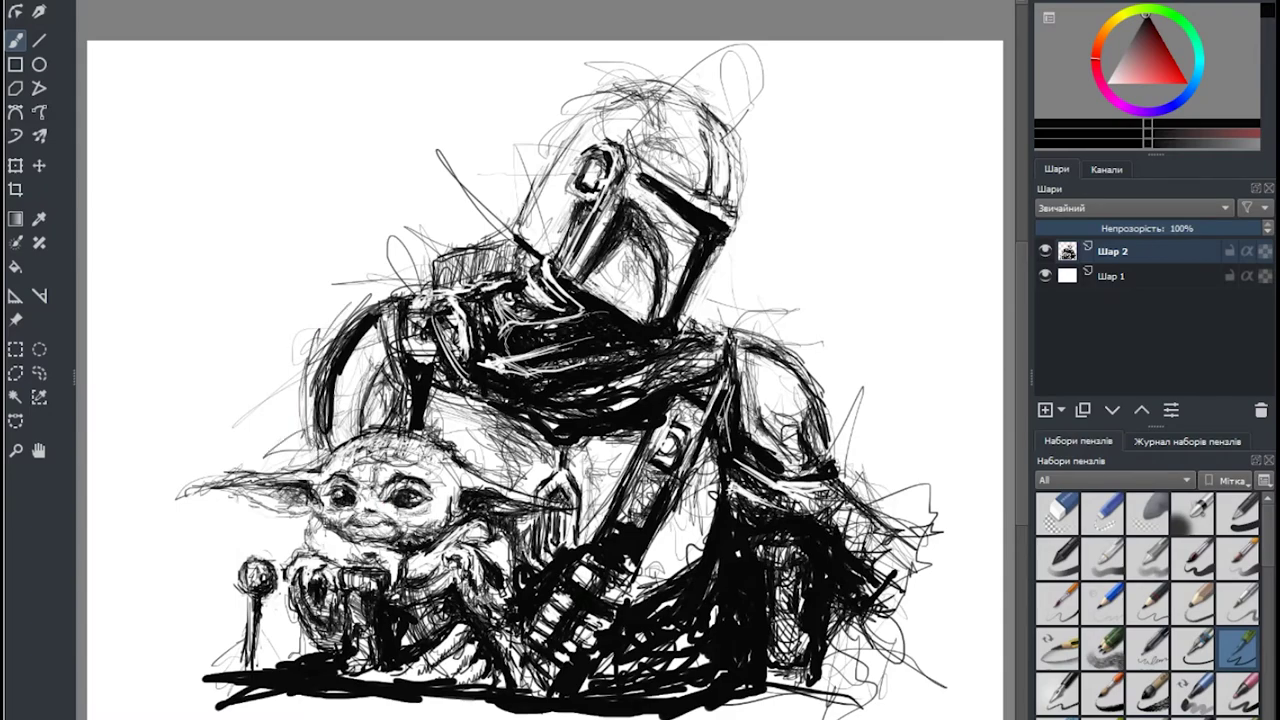
Hatch shading across the top of the helmet and darken its right edge.
mouse_move(628, 88)
left_mouse_down()
mouse_move(652, 94)
mouse_move(664, 132)
mouse_move(660, 118)
mouse_move(672, 124)
left_mouse_up()
left_click_drag(586, 80, 690, 158)
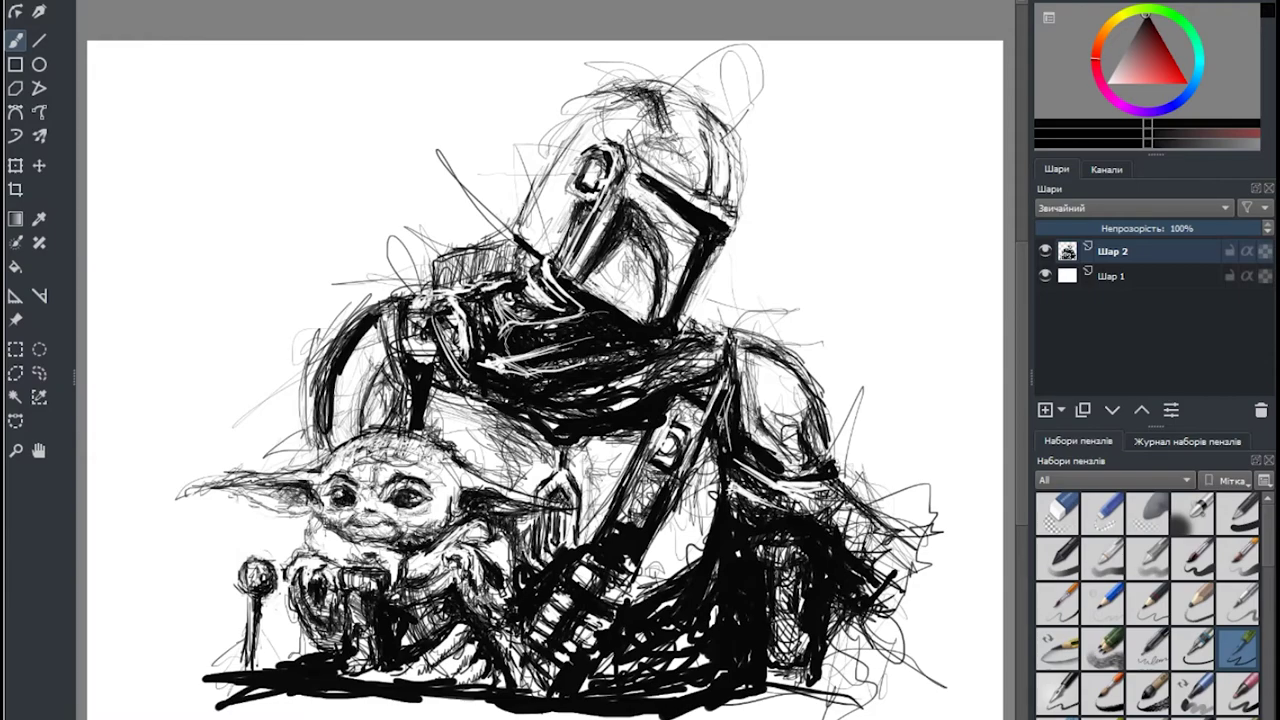
left_click_drag(628, 126, 686, 162)
left_click_drag(660, 90, 738, 190)
left_click_drag(738, 118, 726, 204)
Shade the neck and shoulders with dark strokes across the left shoulder and back.
mouse_move(748, 284)
left_mouse_down()
mouse_move(708, 336)
mouse_move(680, 328)
left_mouse_up()
left_click_drag(720, 306, 686, 340)
left_click_drag(436, 226, 476, 238)
left_click_drag(366, 338, 284, 314)
mouse_move(410, 250)
left_mouse_down()
mouse_move(322, 308)
mouse_move(350, 320)
left_mouse_up()
Add faint hatching on Grogu's cheek and light strokes around the cane and ground.
mouse_move(312, 514)
left_mouse_down()
mouse_move(302, 550)
mouse_move(258, 556)
left_mouse_up()
left_click_drag(296, 614, 266, 650)
left_click_drag(312, 648, 174, 668)
left_click_drag(246, 644, 204, 670)
left_click_drag(246, 622, 242, 640)
left_click_drag(234, 592, 218, 638)
left_click_drag(298, 614, 262, 648)
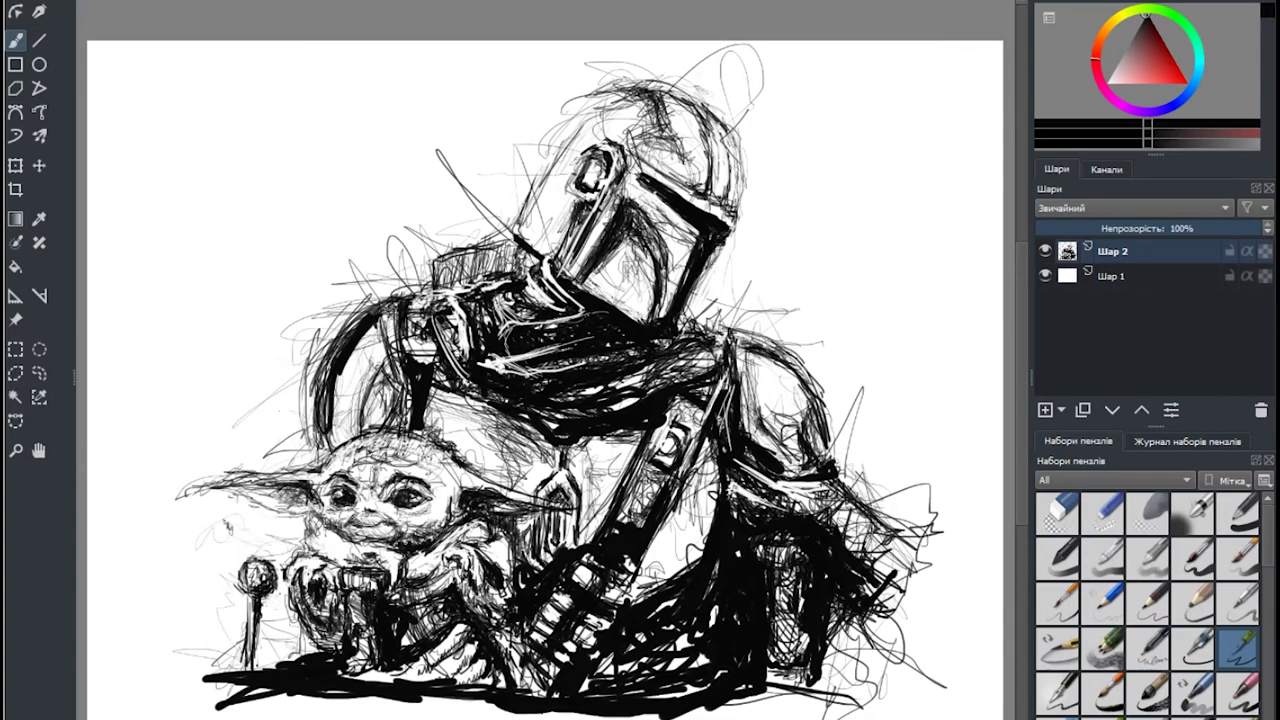
Add strokes around Grogu's head and shade beside the bandolier strap.
left_click_drag(276, 414, 273, 434)
left_click_drag(200, 436, 154, 446)
mouse_move(448, 428)
left_mouse_down()
mouse_move(470, 458)
mouse_move(548, 500)
mouse_move(514, 498)
left_mouse_up()
left_click_drag(604, 472, 584, 500)
left_click_drag(600, 498, 588, 538)
mouse_move(596, 470)
left_mouse_down()
mouse_move(584, 540)
mouse_move(578, 502)
left_mouse_up()
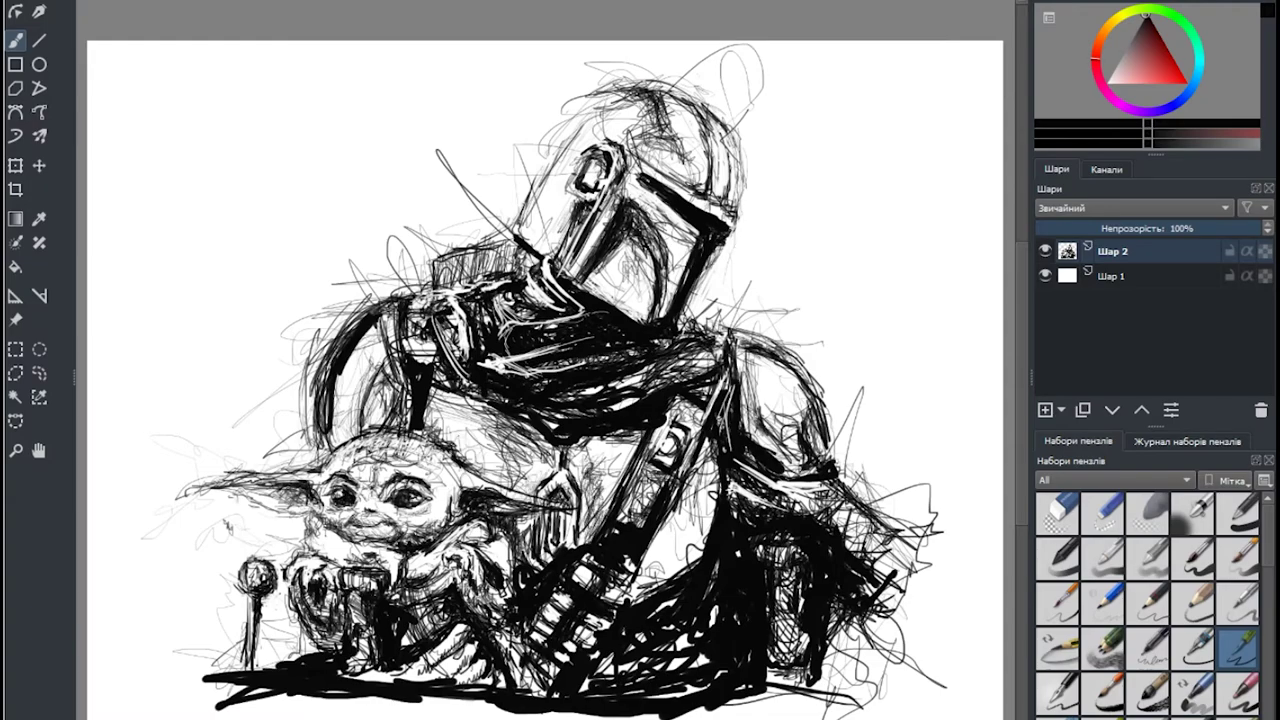
Strengthen the visor's top edge and lighten the helmet's lower-right edge, neck and shoulder arc.
left_click_drag(640, 182, 698, 226)
left_click_drag(646, 186, 704, 228)
left_click_drag(666, 198, 704, 228)
left_click_drag(726, 238, 684, 312)
left_click_drag(704, 264, 676, 324)
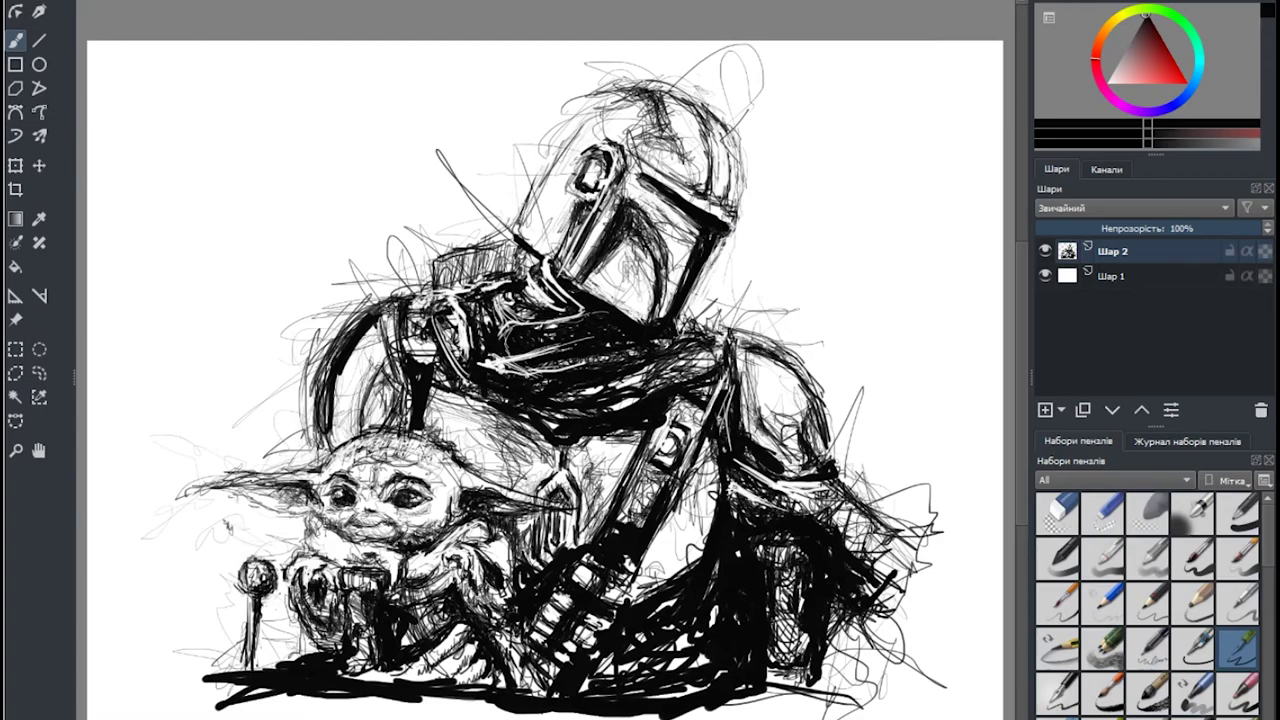
mouse_move(376, 318)
left_mouse_down()
mouse_move(338, 380)
mouse_move(340, 368)
left_mouse_up()
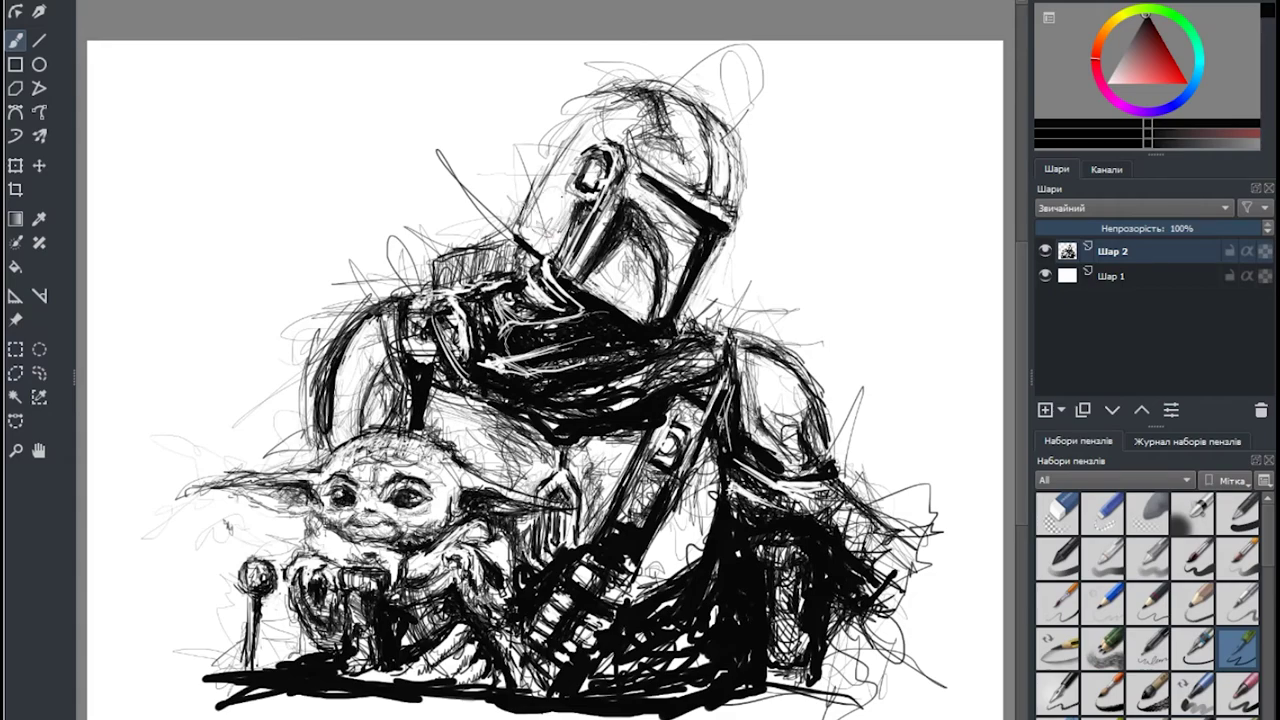
Hatch dark shading along the helmet's right side, visor, faceplate and chest strap.
left_click_drag(748, 128, 788, 248)
mouse_move(688, 204)
left_mouse_down()
mouse_move(630, 224)
mouse_move(670, 292)
left_mouse_up()
left_click_drag(650, 248, 606, 312)
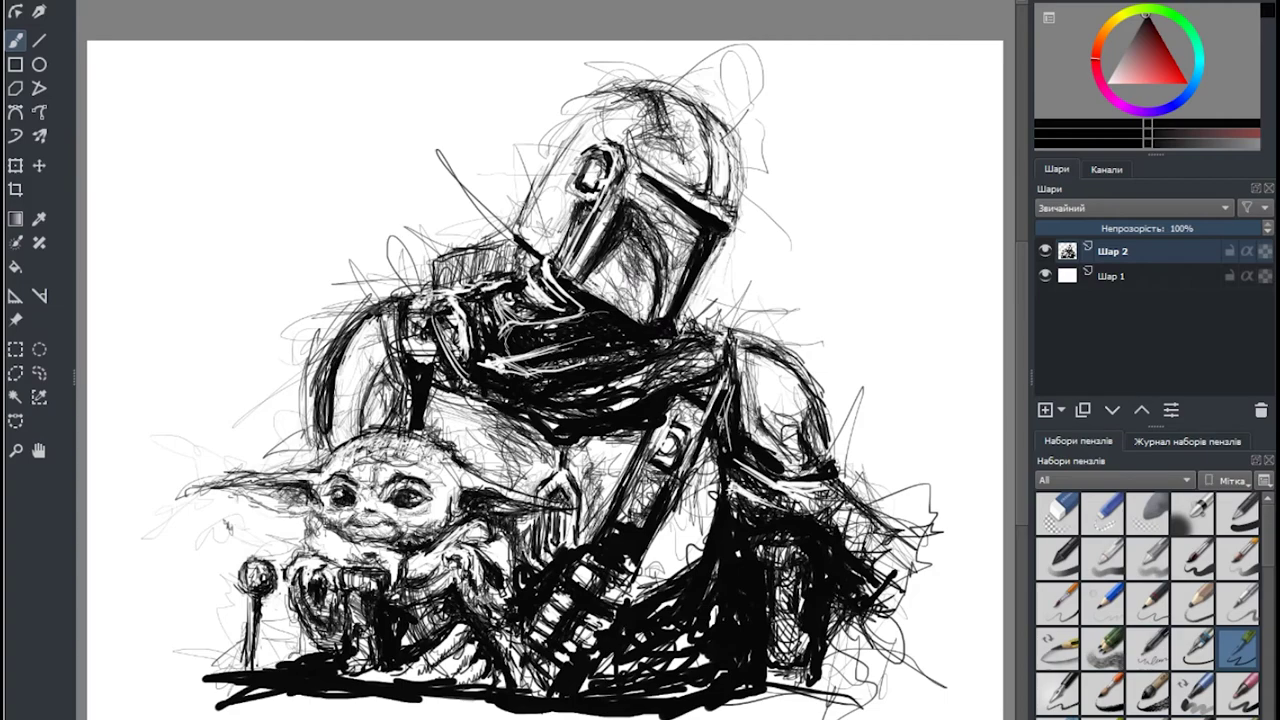
left_click_drag(772, 360, 682, 542)
mouse_move(690, 406)
left_mouse_down()
mouse_move(654, 446)
mouse_move(680, 432)
mouse_move(652, 500)
mouse_move(622, 524)
left_mouse_up()
Shade the body left of the chest strap and hatch the strap and left chest.
mouse_move(656, 478)
left_mouse_down()
mouse_move(634, 524)
mouse_move(636, 506)
left_mouse_up()
mouse_move(628, 516)
left_mouse_down()
mouse_move(592, 538)
mouse_move(636, 528)
mouse_move(634, 602)
left_mouse_up()
left_click_drag(650, 550, 634, 604)
mouse_move(680, 538)
left_mouse_down()
mouse_move(656, 580)
mouse_move(644, 578)
left_mouse_up()
left_click_drag(610, 462, 584, 530)
left_click_drag(542, 458, 478, 486)
mouse_move(526, 420)
left_mouse_down()
mouse_move(490, 482)
mouse_move(480, 452)
mouse_move(514, 466)
left_mouse_up()
Hatch the arm and shoulder and darken the area above Grogu's head.
mouse_move(562, 440)
left_mouse_down()
mouse_move(496, 492)
mouse_move(522, 488)
left_mouse_up()
left_click_drag(458, 430, 436, 460)
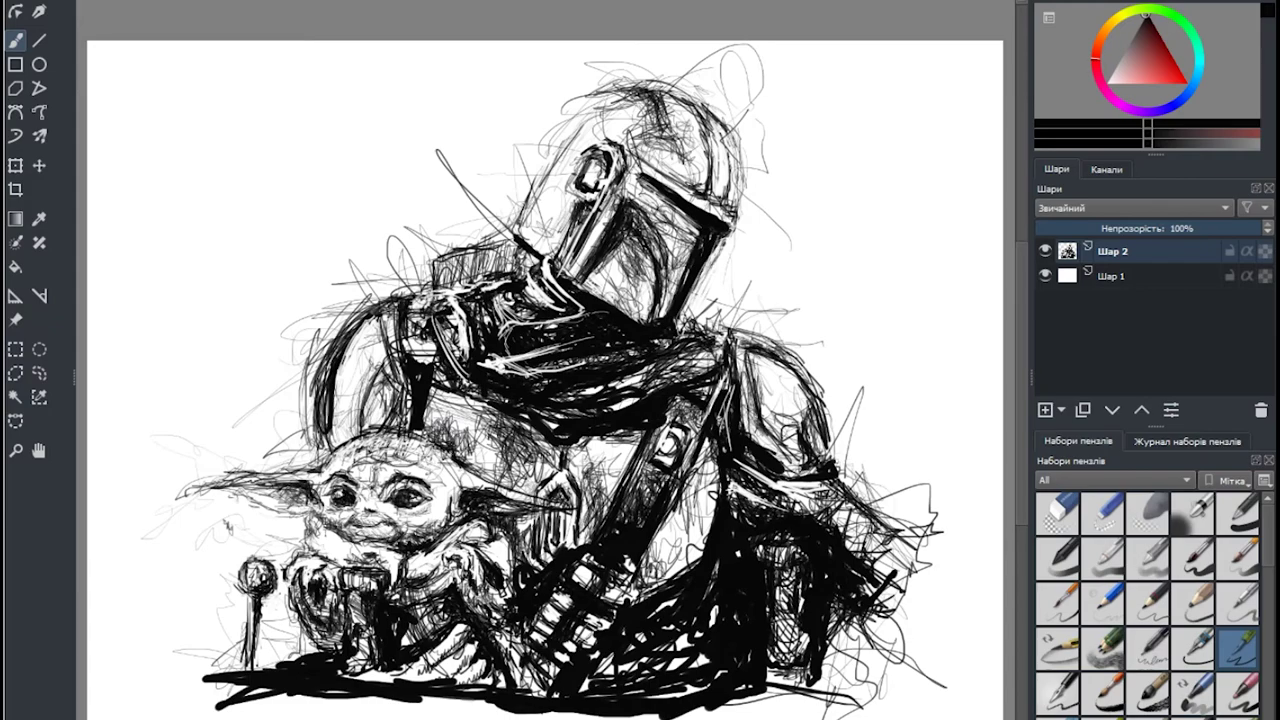
mouse_move(384, 386)
left_mouse_down()
mouse_move(352, 428)
mouse_move(368, 430)
left_mouse_up()
left_click_drag(380, 382, 346, 434)
left_click_drag(380, 354, 388, 416)
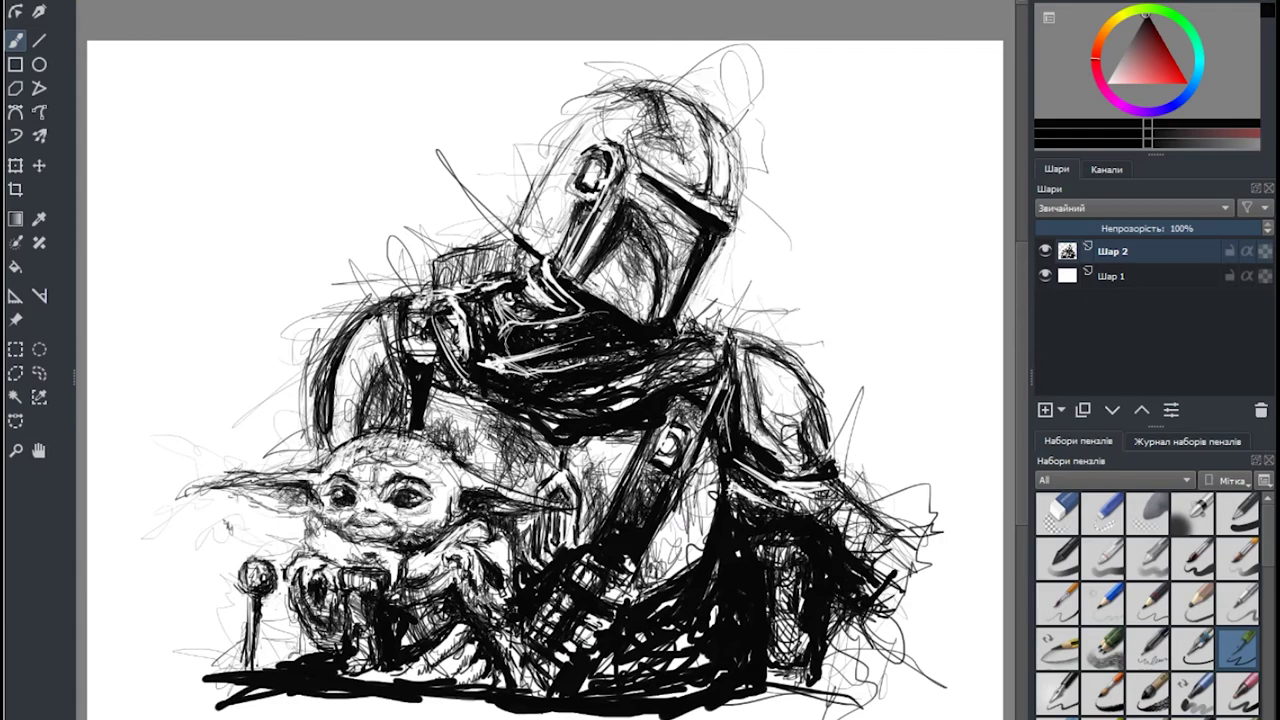
Fill the lower torso with dense black and darken the right arm armour.
mouse_move(630, 604)
left_mouse_down()
mouse_move(628, 568)
mouse_move(648, 570)
left_mouse_up()
mouse_move(640, 664)
left_mouse_down()
mouse_move(590, 684)
mouse_move(662, 624)
mouse_move(704, 660)
left_mouse_up()
mouse_move(714, 610)
left_mouse_down()
mouse_move(637, 662)
mouse_move(706, 690)
left_mouse_up()
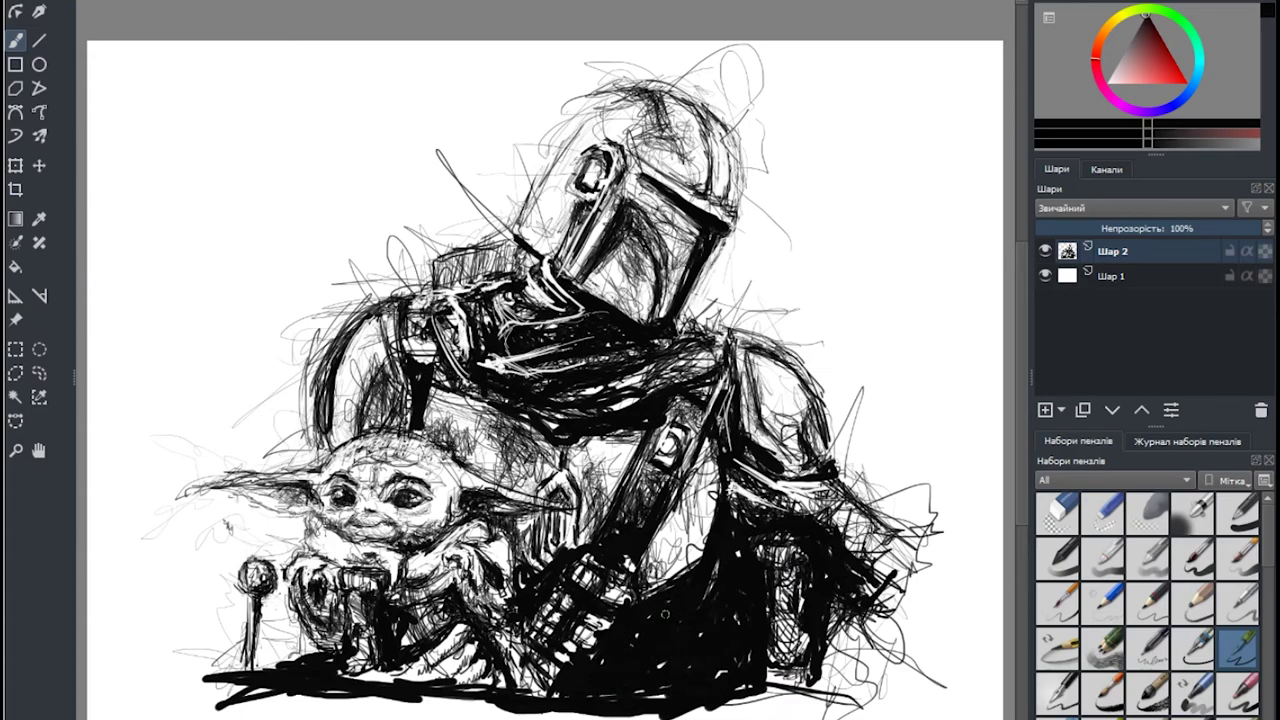
mouse_move(665, 612)
left_mouse_down()
mouse_move(735, 692)
mouse_move(837, 600)
mouse_move(850, 645)
left_mouse_up()
left_click_drag(775, 506, 826, 495)
Darken Grogu's hands and thicken the black ground shadow toward the lower right.
mouse_move(373, 616)
left_mouse_down()
mouse_move(392, 586)
mouse_move(345, 600)
mouse_move(370, 645)
mouse_move(395, 656)
mouse_move(350, 680)
mouse_move(300, 628)
mouse_move(290, 660)
mouse_move(300, 645)
left_mouse_up()
mouse_move(810, 695)
left_mouse_down()
mouse_move(770, 680)
mouse_move(704, 712)
mouse_move(796, 714)
left_mouse_up()
left_click_drag(470, 708, 402, 712)
left_click_drag(848, 645, 820, 690)
left_click_drag(796, 618, 810, 686)
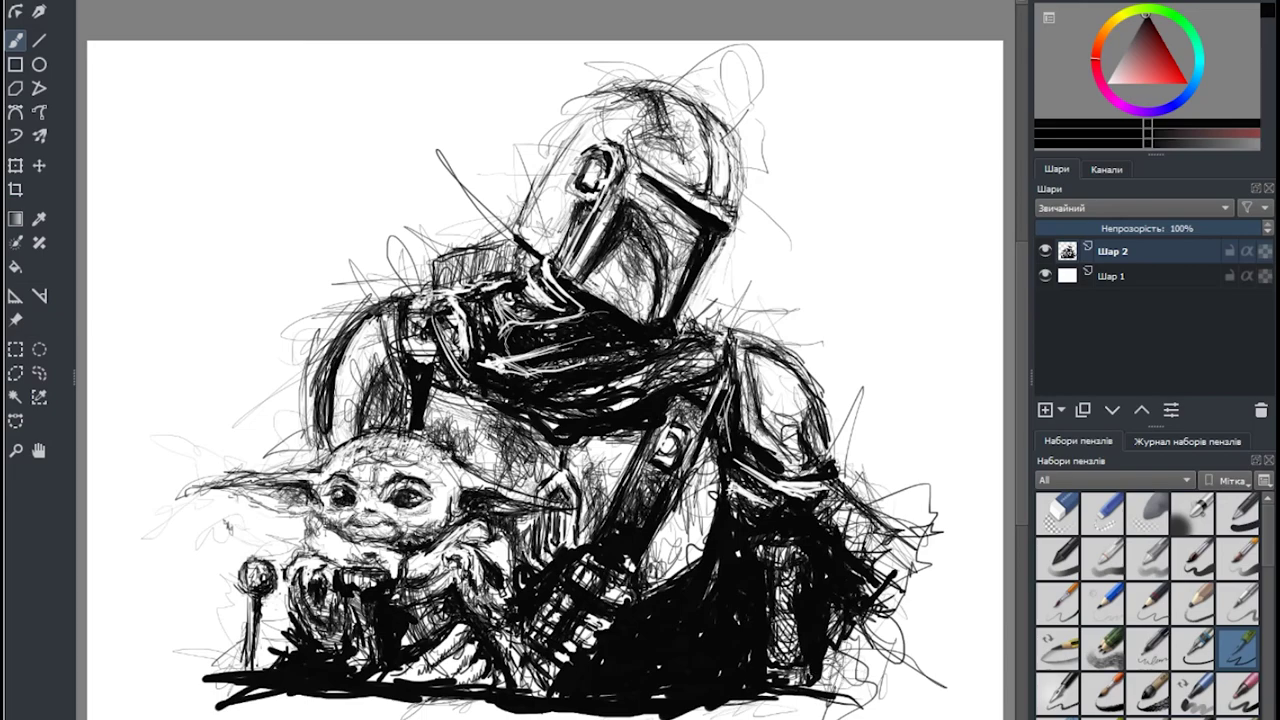
left_click_drag(950, 612, 826, 692)
left_click_drag(886, 638, 828, 676)
left_click_drag(890, 536, 884, 598)
left_click_drag(838, 336, 822, 462)
Add thin dark strokes on the right shoulder and more scribbled shadow lower right.
left_click_drag(830, 416, 876, 490)
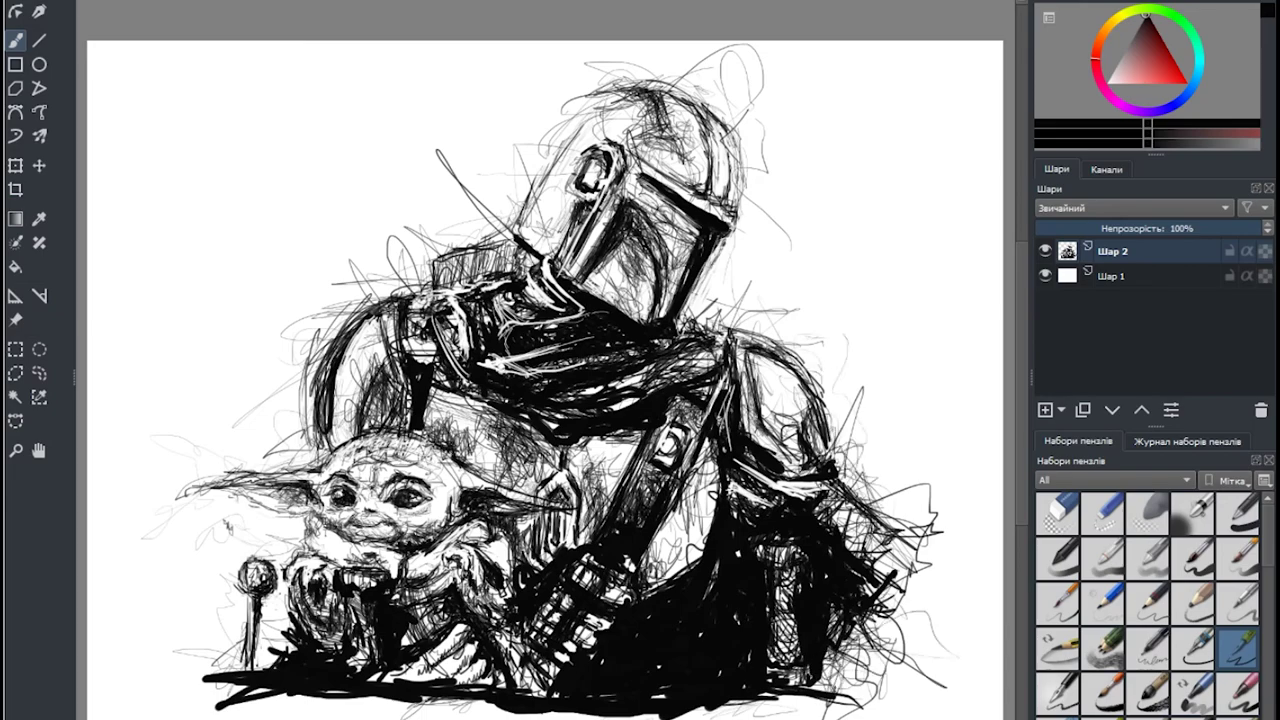
mouse_move(822, 454)
left_mouse_down()
mouse_move(900, 540)
mouse_move(876, 580)
left_mouse_up()
left_click_drag(888, 536, 846, 552)
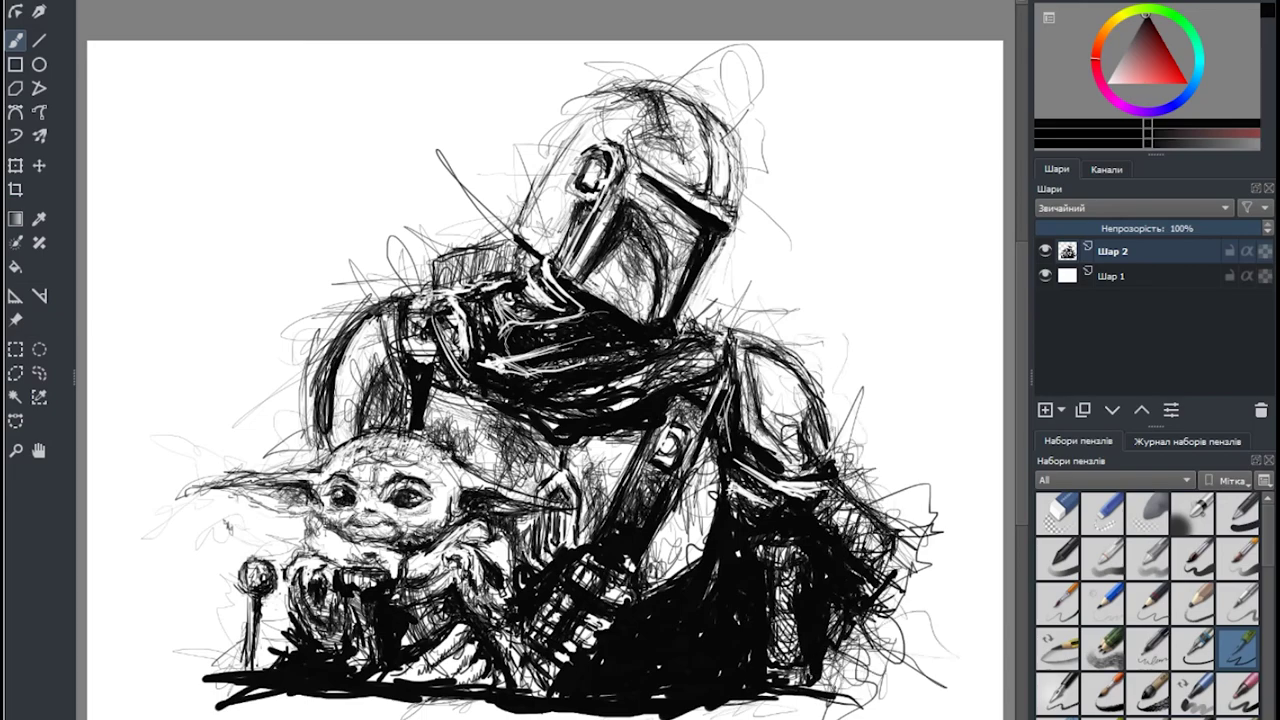
left_click_drag(880, 602, 820, 686)
left_click_drag(794, 698, 774, 710)
Sketch loose background strokes left and upper-left of the figures.
left_click_drag(300, 424, 290, 464)
left_click_drag(322, 396, 270, 470)
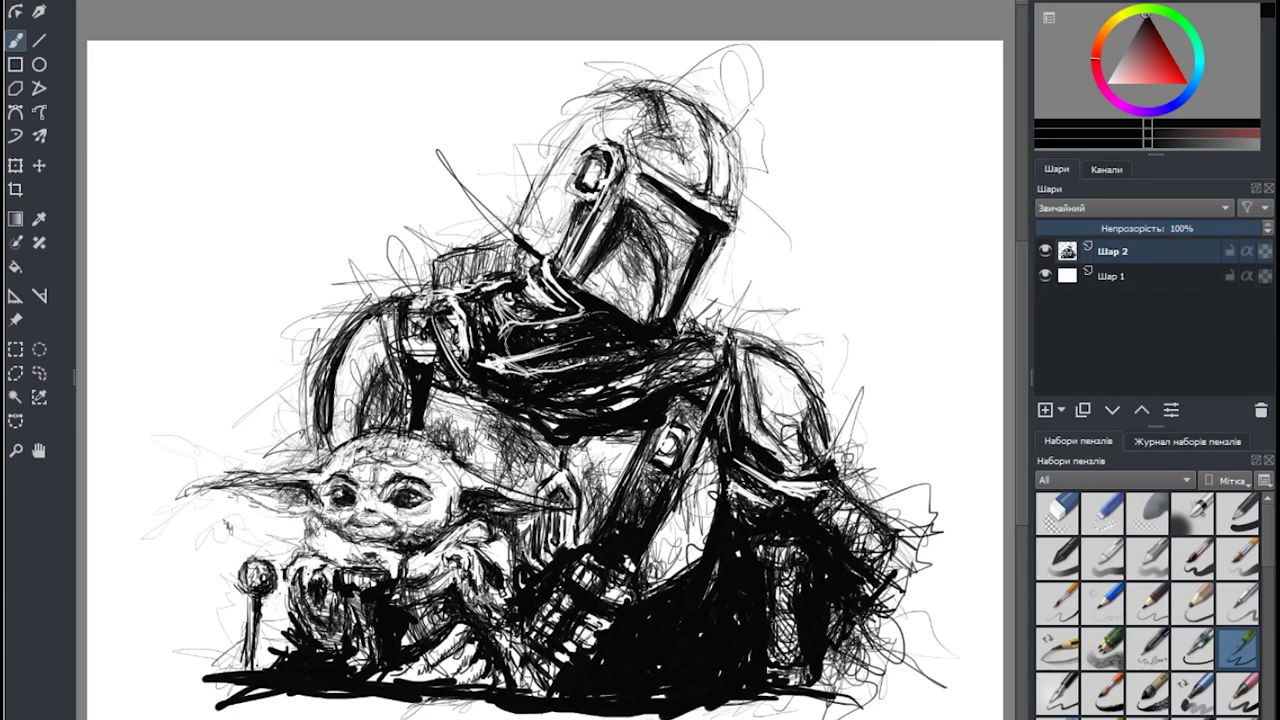
left_click_drag(180, 374, 164, 398)
left_click_drag(310, 388, 268, 462)
left_click_drag(442, 131, 290, 250)
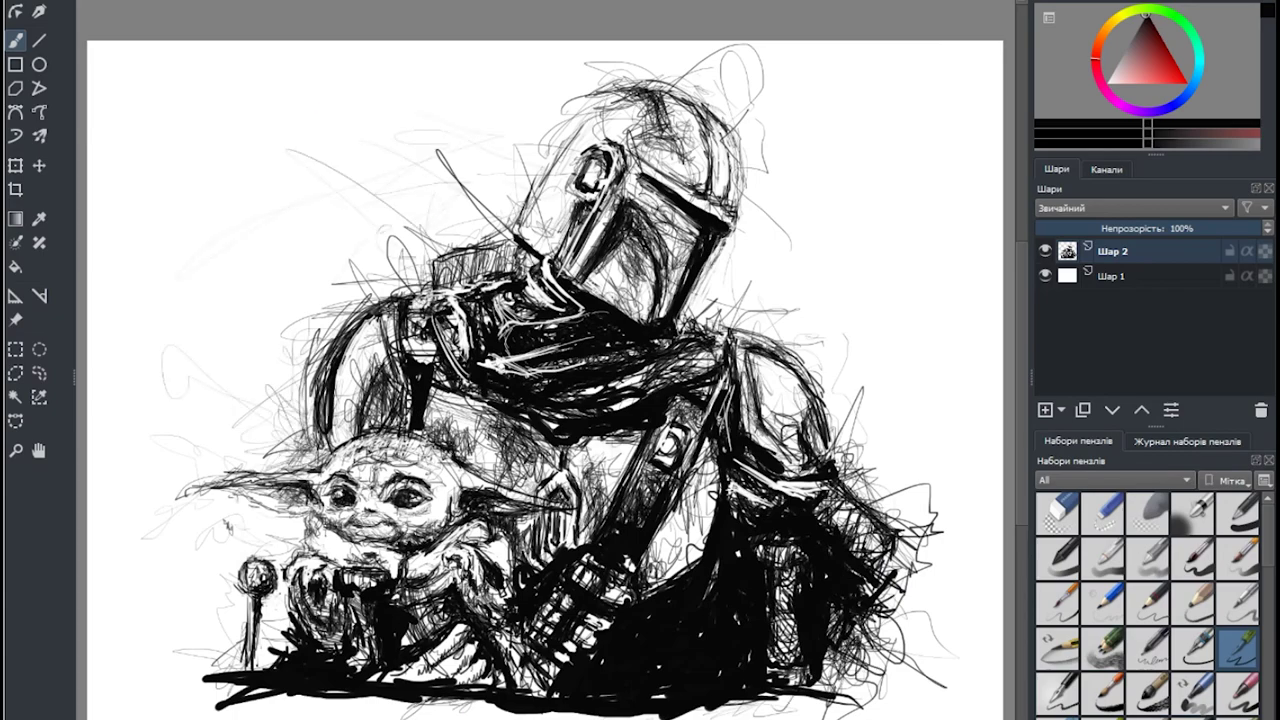
mouse_move(232, 368)
left_mouse_down()
mouse_move(292, 482)
mouse_move(204, 622)
left_mouse_up()
left_click_drag(270, 490, 158, 552)
Add loose strokes along the left edge, the right shoulder and right of the helmet.
left_click_drag(180, 300, 162, 430)
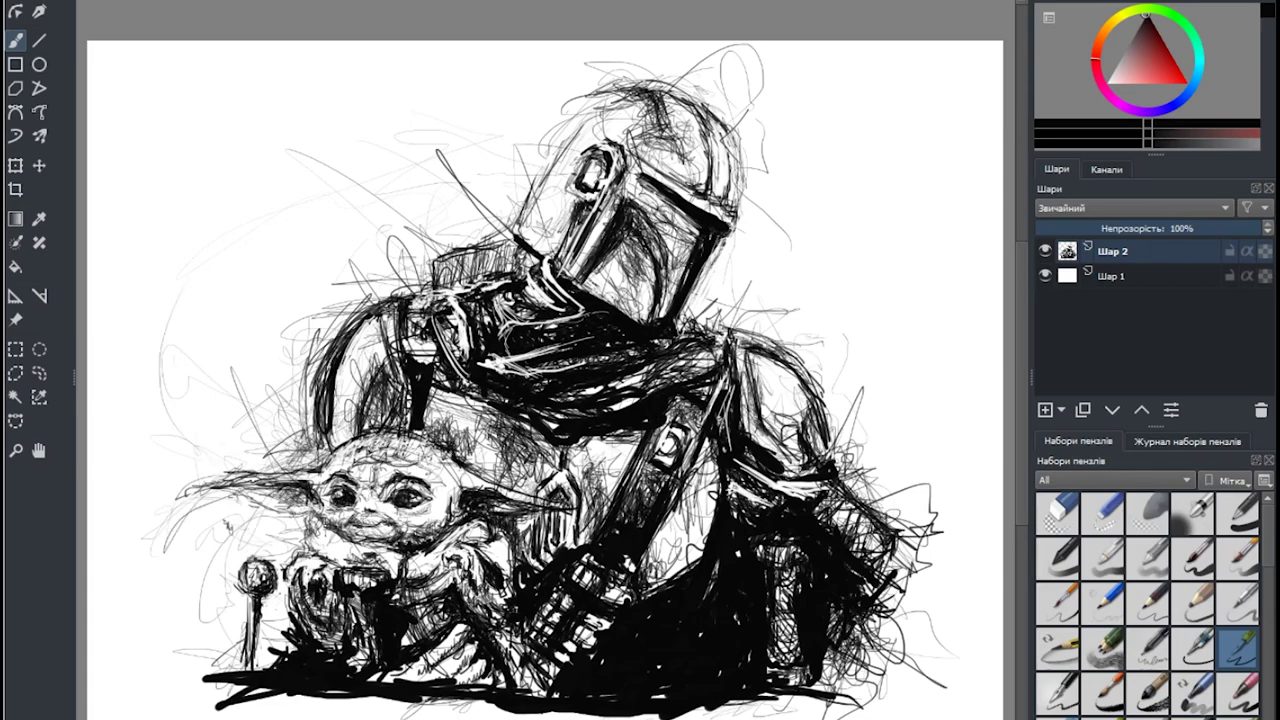
mouse_move(700, 290)
left_mouse_down()
mouse_move(840, 390)
mouse_move(925, 505)
left_mouse_up()
left_click_drag(800, 420, 760, 370)
mouse_move(780, 340)
left_mouse_down()
mouse_move(769, 274)
mouse_move(740, 346)
left_mouse_up()
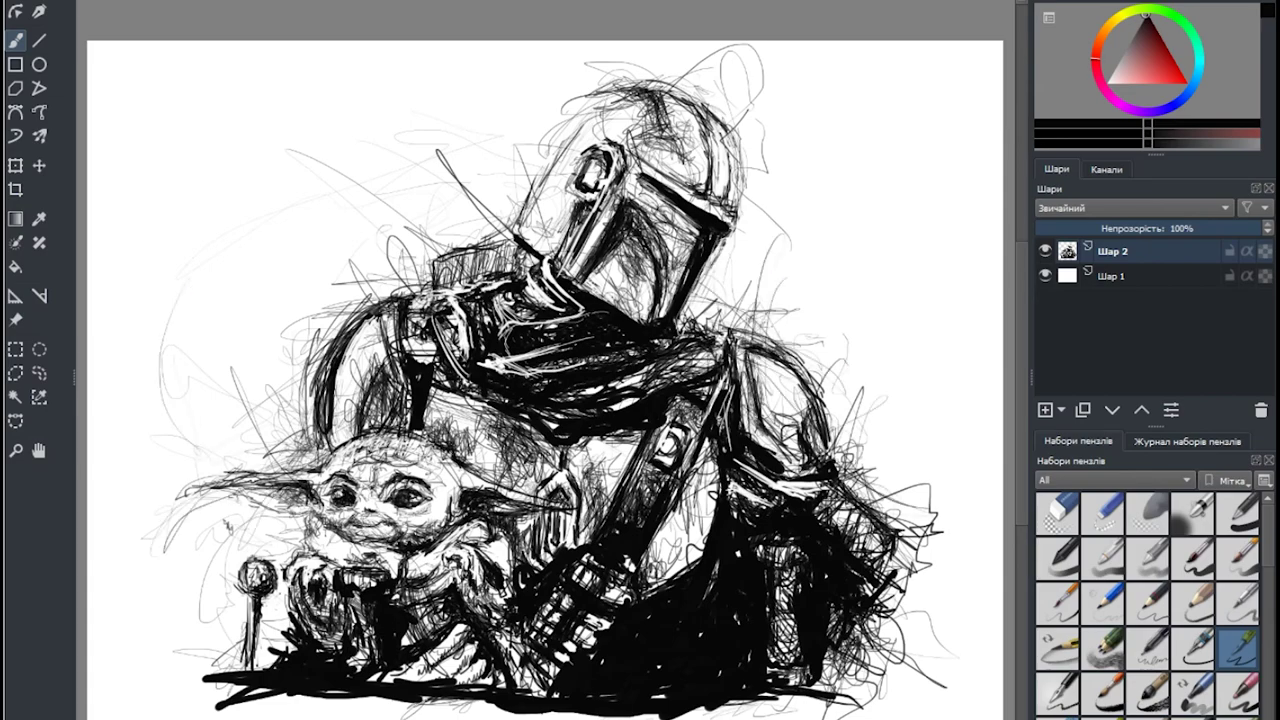
left_click_drag(778, 200, 750, 334)
left_click_drag(728, 236, 696, 308)
left_click_drag(748, 150, 720, 66)
Layer more loose strokes beside the helmet and down the right shoulder.
left_click_drag(744, 110, 752, 222)
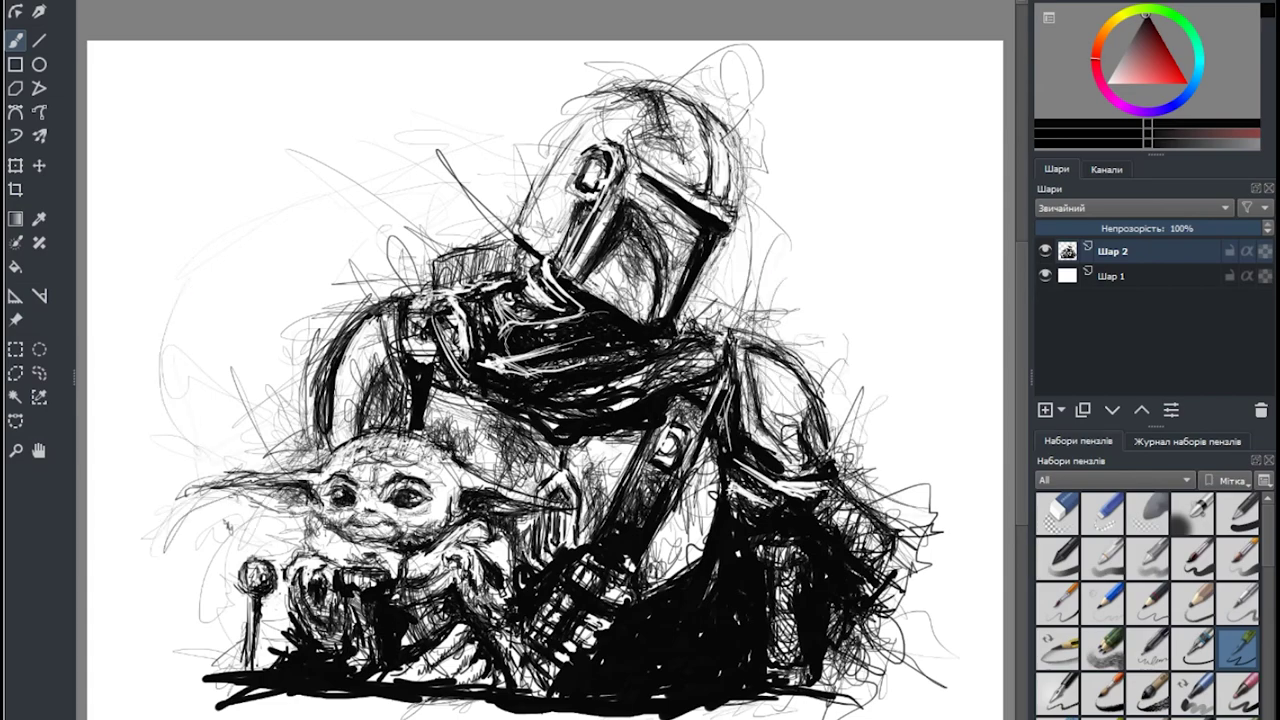
left_click_drag(760, 280, 804, 350)
left_click_drag(740, 236, 720, 292)
left_click_drag(760, 200, 726, 290)
mouse_move(736, 234)
left_mouse_down()
mouse_move(680, 326)
mouse_move(700, 304)
left_mouse_up()
left_click_drag(806, 152, 746, 316)
left_click_drag(802, 282, 756, 448)
left_click_drag(856, 344, 776, 326)
left_click_drag(866, 472, 754, 370)
mouse_move(724, 304)
left_mouse_down()
mouse_move(698, 336)
mouse_move(694, 326)
left_mouse_up()
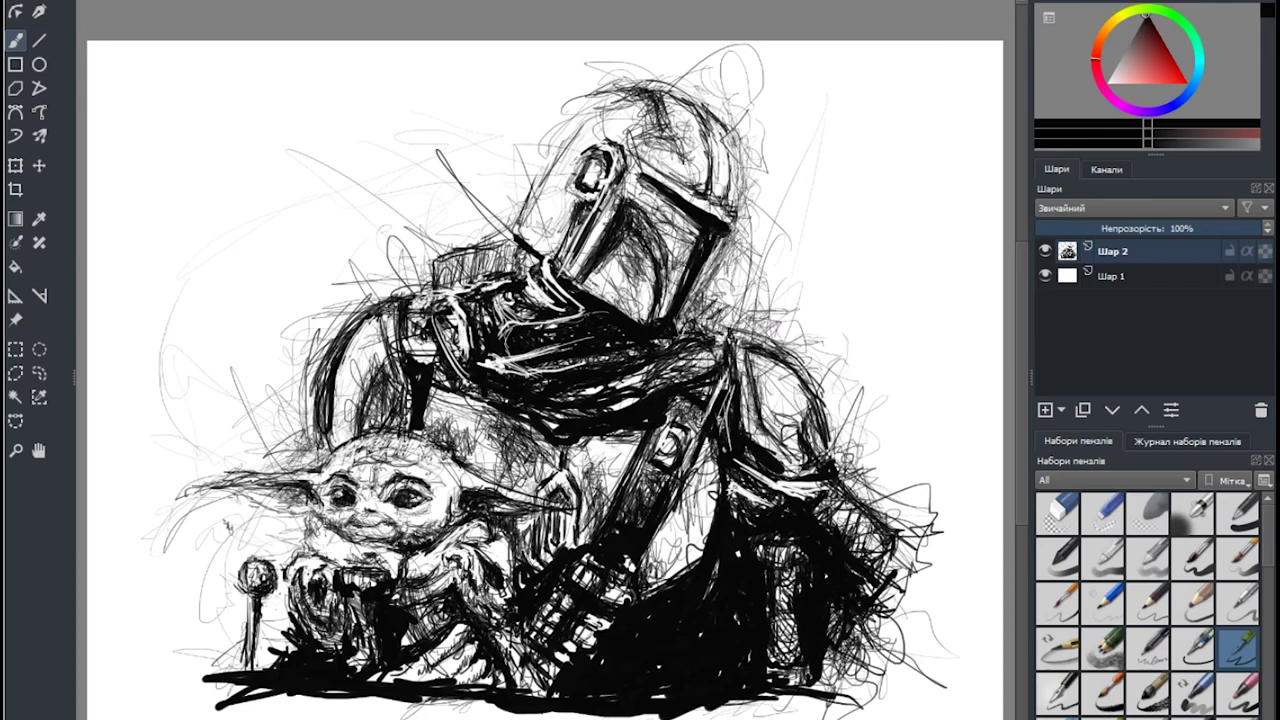
Add thin strokes below the helmet and over the shoulder strap.
mouse_move(750, 258)
left_mouse_down()
mouse_move(692, 310)
mouse_move(666, 378)
left_mouse_up()
left_click_drag(540, 354, 496, 364)
mouse_move(542, 286)
left_mouse_down()
mouse_move(500, 328)
mouse_move(524, 302)
left_mouse_up()
left_click_drag(464, 312, 448, 342)
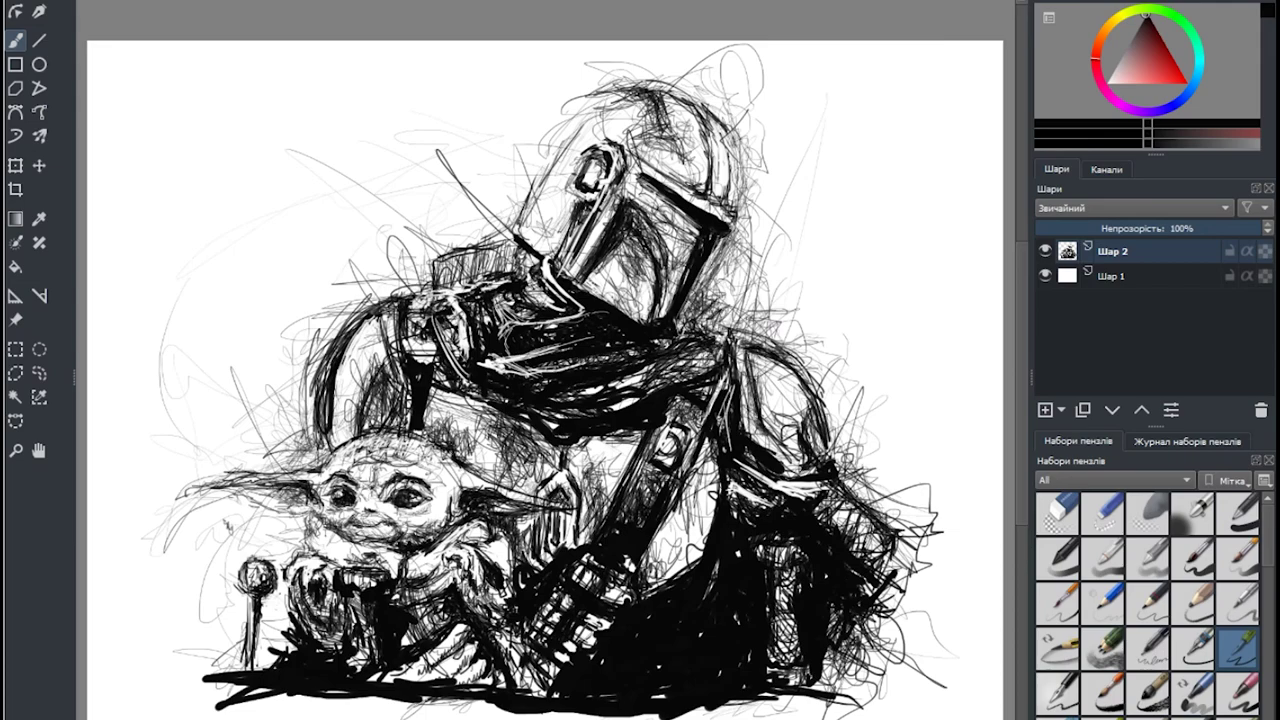
left_click_drag(442, 292, 408, 342)
left_click_drag(396, 324, 378, 350)
Darken beside the strap near Grogu's ear and shade below it by the rifle stock.
left_click_drag(628, 448, 582, 514)
left_click_drag(572, 466, 528, 510)
mouse_move(598, 484)
left_mouse_down()
mouse_move(580, 528)
mouse_move(546, 534)
mouse_move(576, 542)
left_mouse_up()
left_click_drag(596, 518, 586, 542)
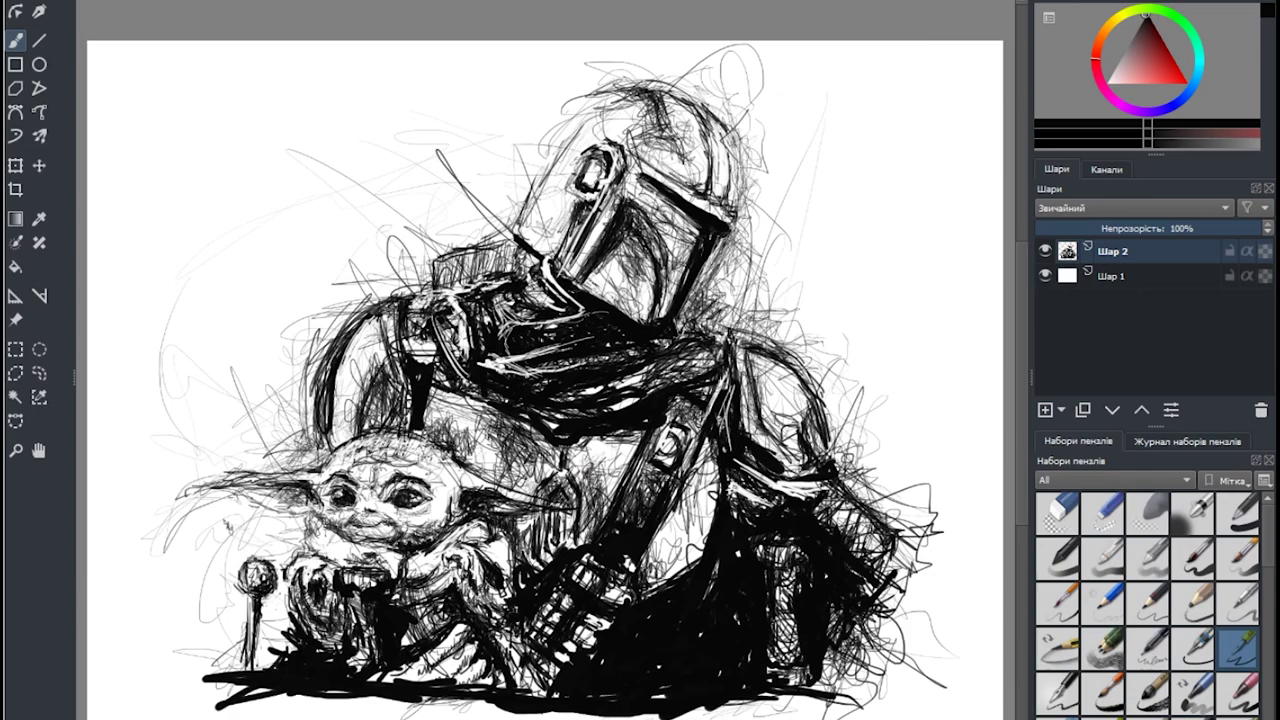
left_click_drag(520, 626, 510, 688)
left_click_drag(516, 620, 490, 662)
left_click_drag(554, 638, 520, 678)
left_click_drag(546, 634, 534, 646)
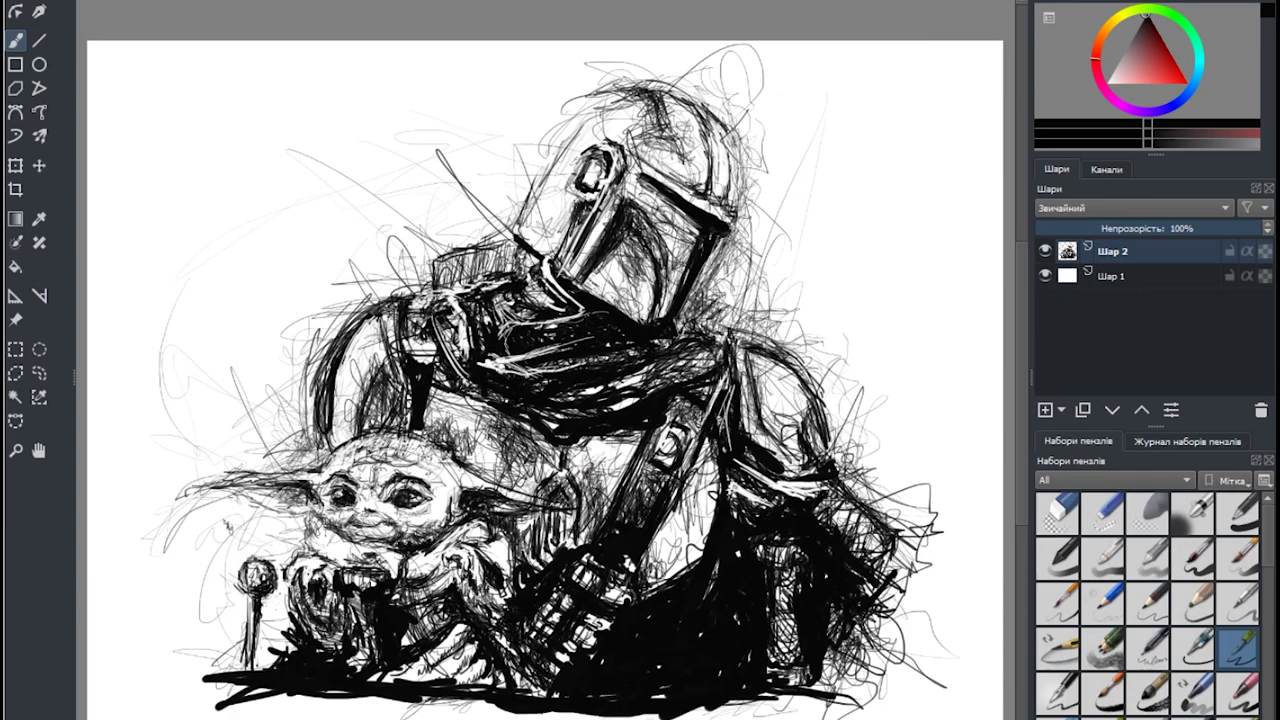